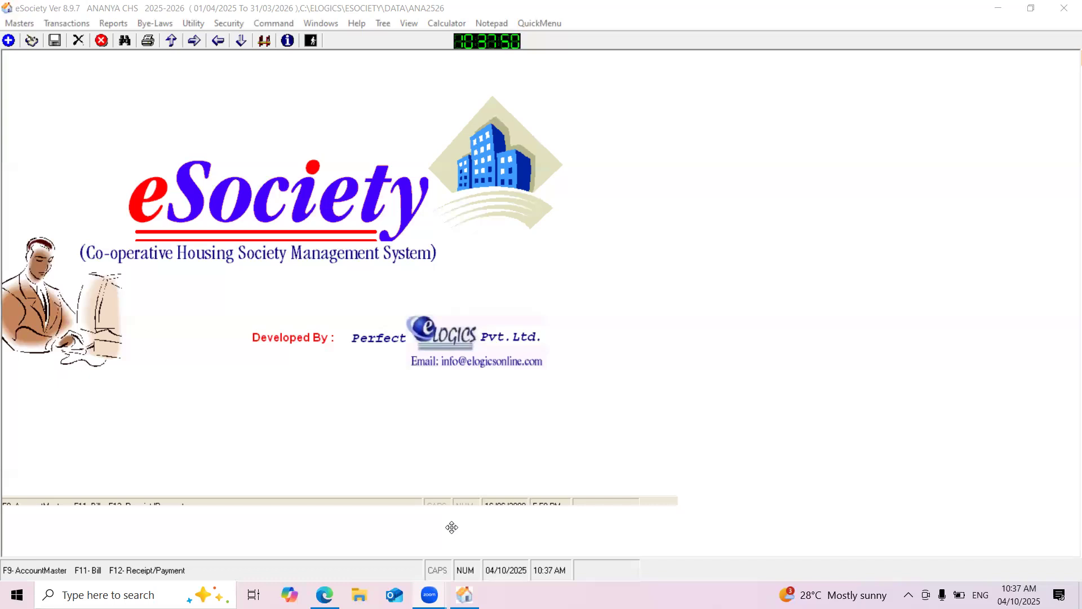
# Open the flat/shop details and examine the ledger of unit A-101
pyautogui.click(557, 22)
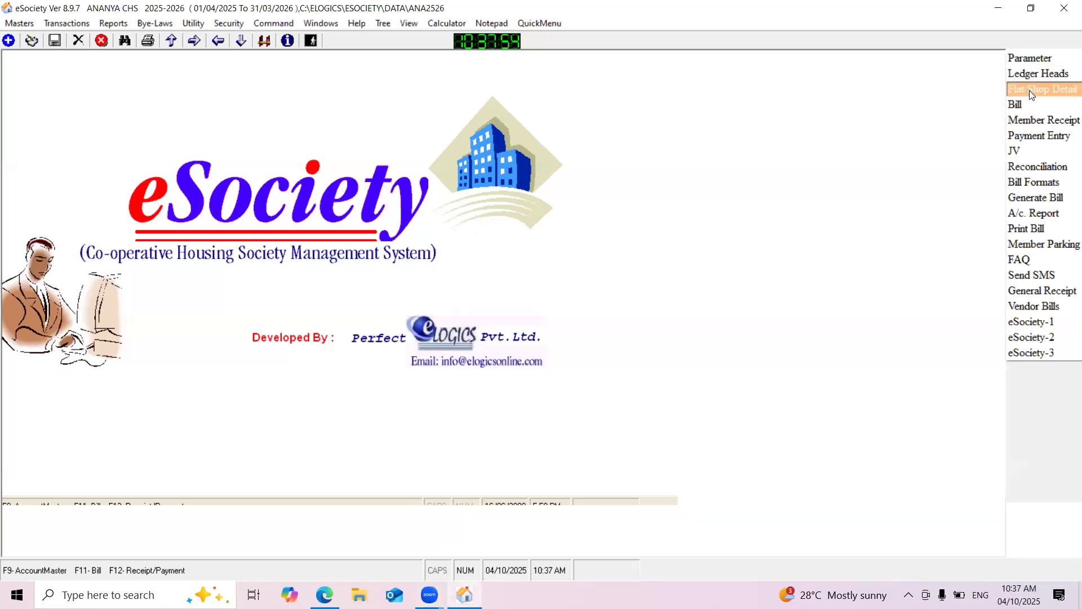
pyautogui.click(1030, 90)
pyautogui.moveTo(263, 65); pyautogui.dragTo(452, 83)
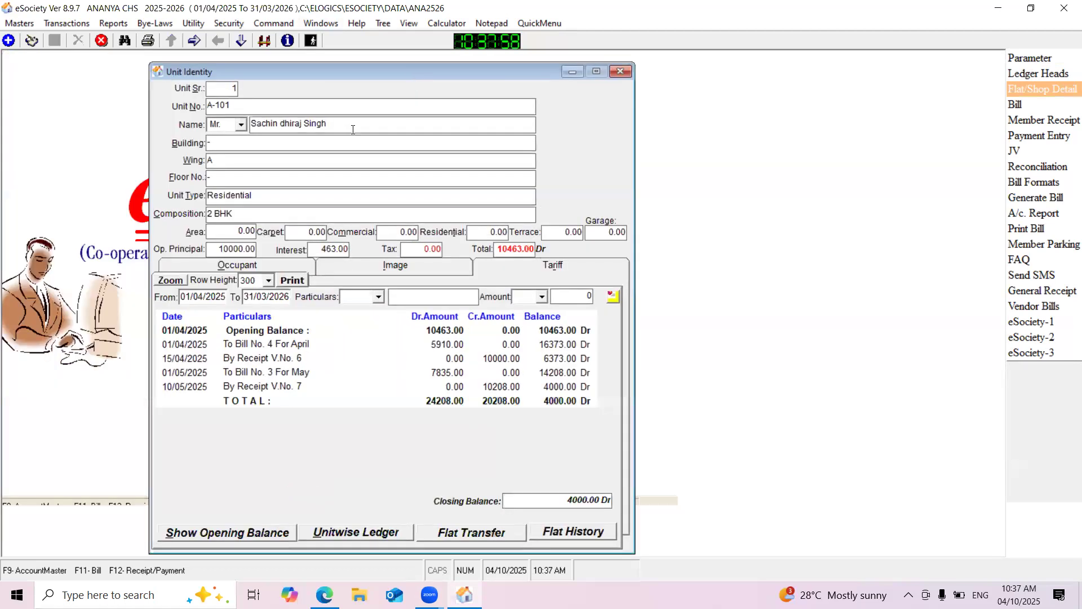
pyautogui.click(236, 107)
pyautogui.moveTo(447, 75); pyautogui.dragTo(518, 77)
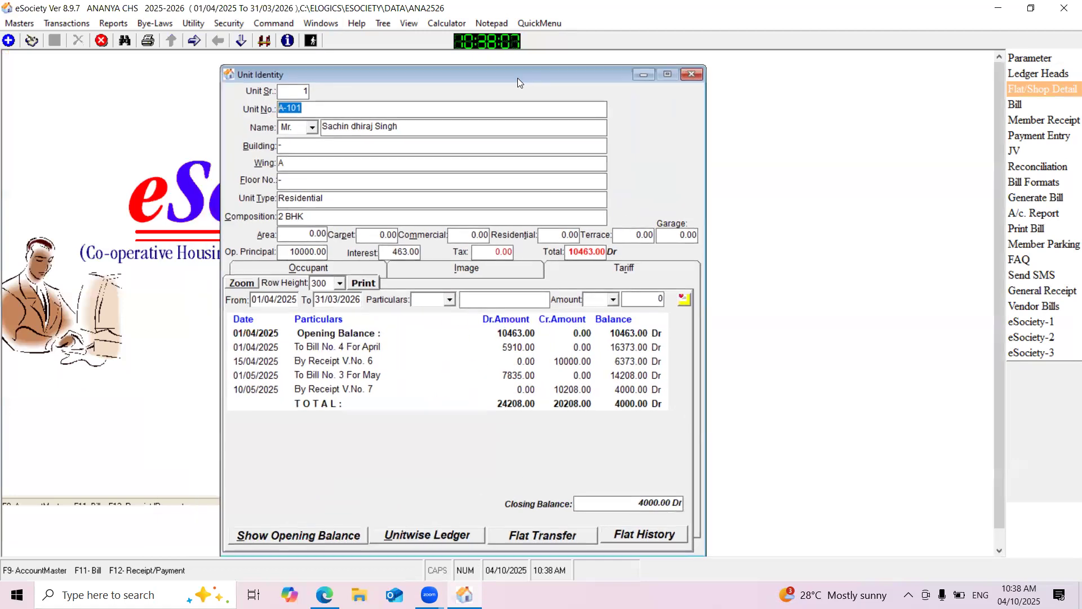
# Open the Member Flat/Shop Transfer form and set the transfer date to 30/05/2025
pyautogui.click(193, 25)
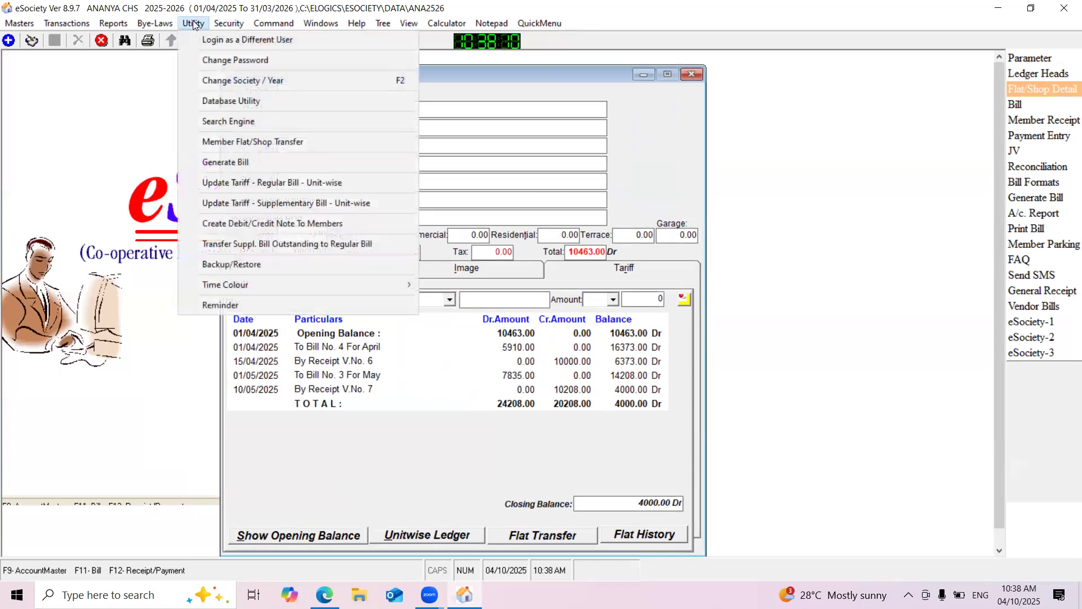
pyautogui.click(245, 143)
pyautogui.moveTo(245, 61); pyautogui.dragTo(339, 80)
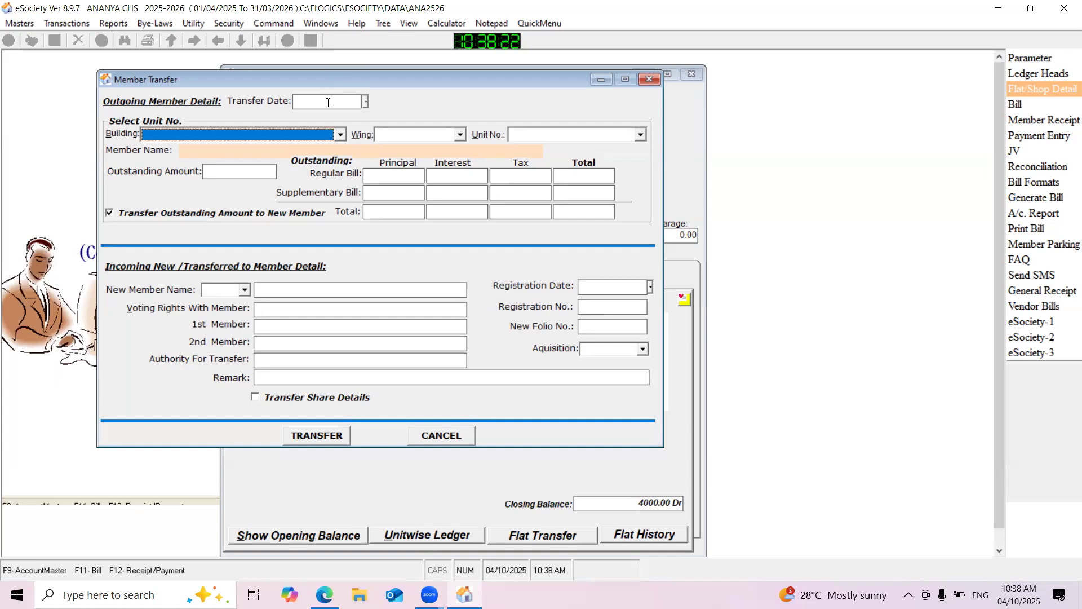
pyautogui.click(327, 102)
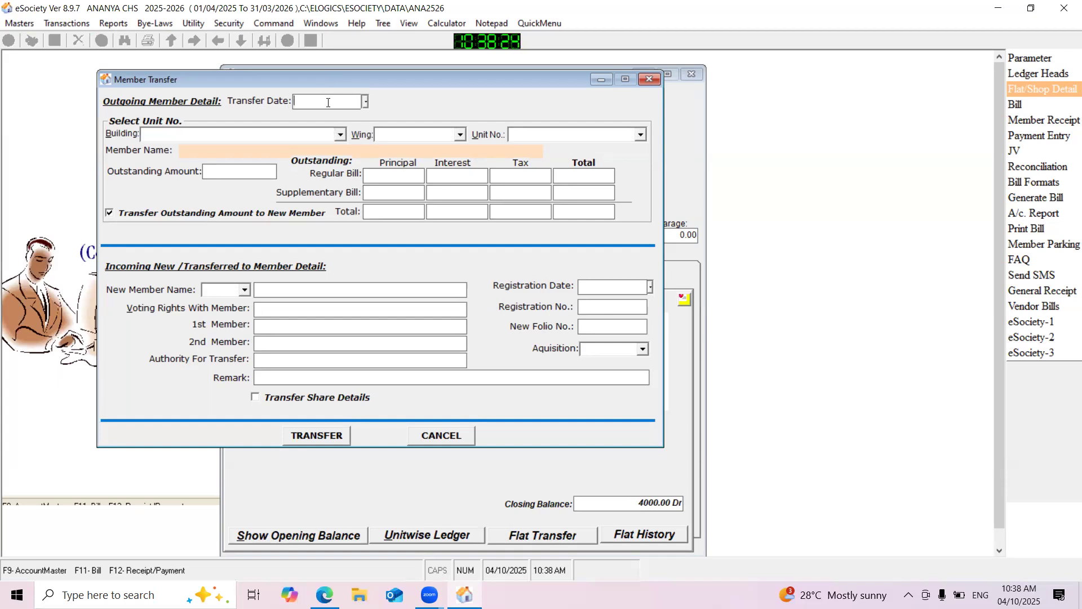
pyautogui.write('30/05/2025')
# Choose the outgoing member's unit: building "-", wing A, unit A-101
pyautogui.click(341, 134)
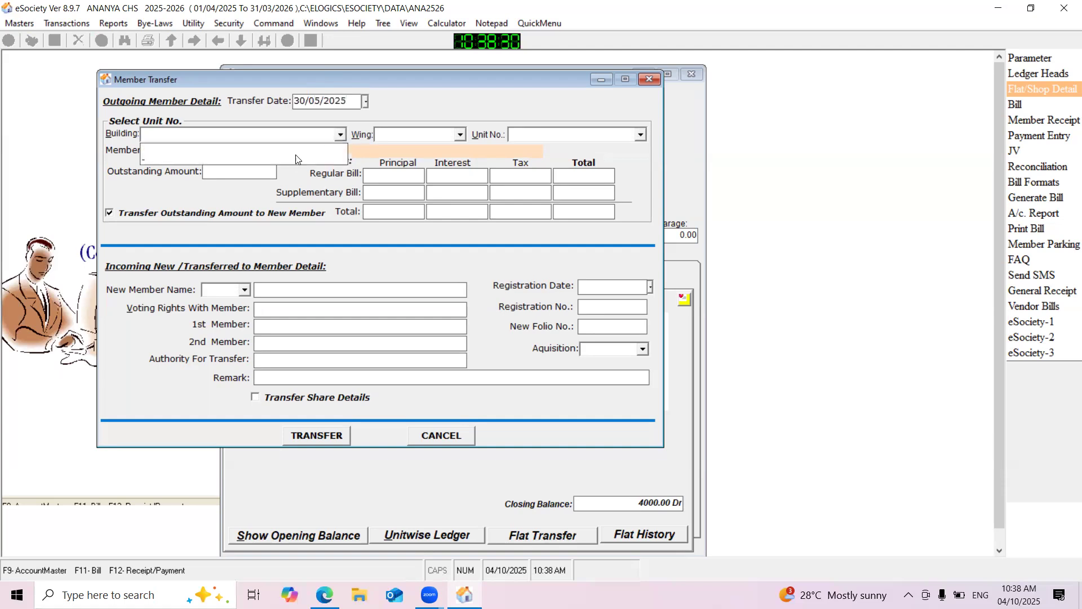
pyautogui.click(245, 158)
pyautogui.click(420, 135)
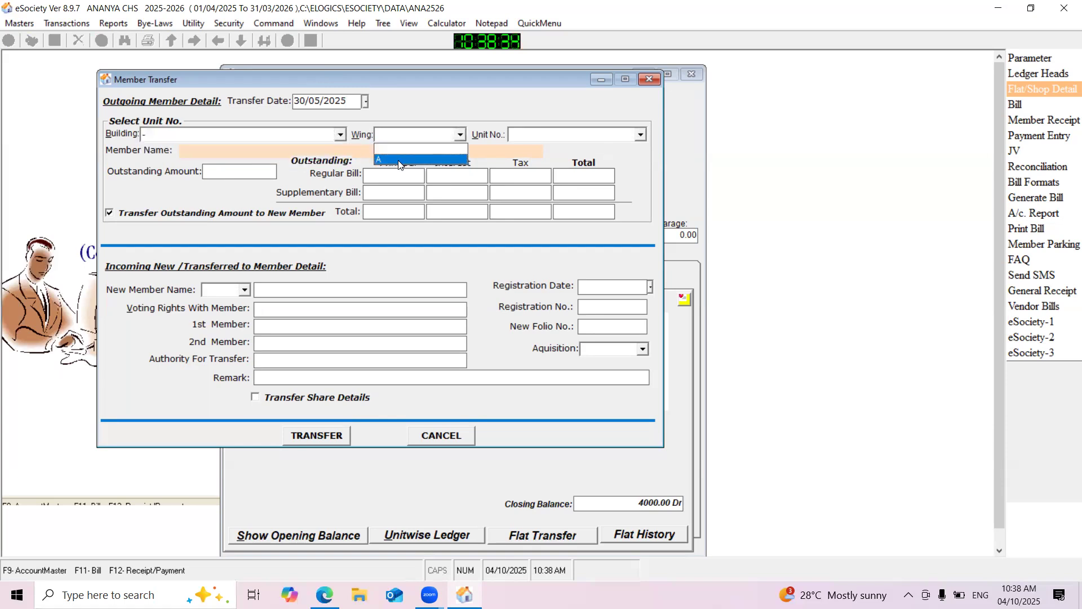
pyautogui.click(404, 159)
pyautogui.click(573, 136)
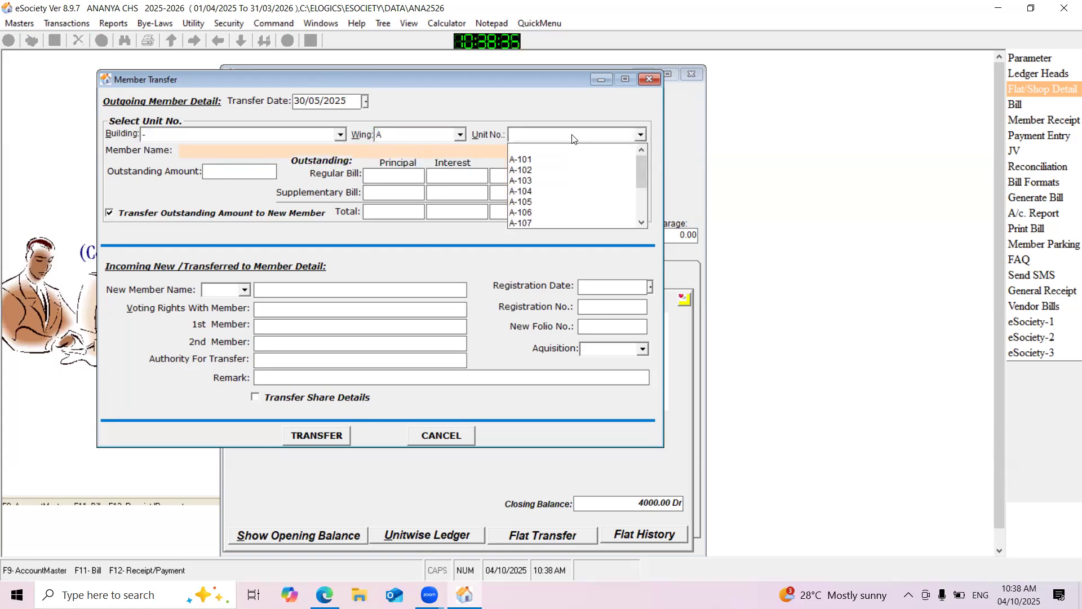
pyautogui.click(538, 159)
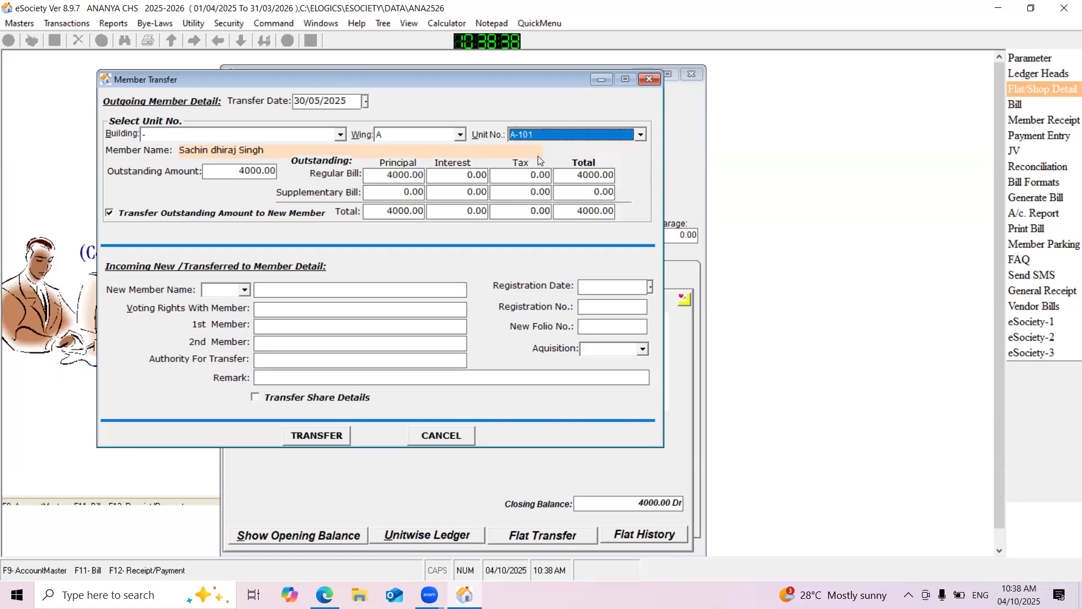
# Compare the transfer form's outstanding amount with unit A-101's ledger, minimize the Unit Identity window and check the option to transfer outstanding to the new member
pyautogui.moveTo(558, 80); pyautogui.dragTo(537, 80)
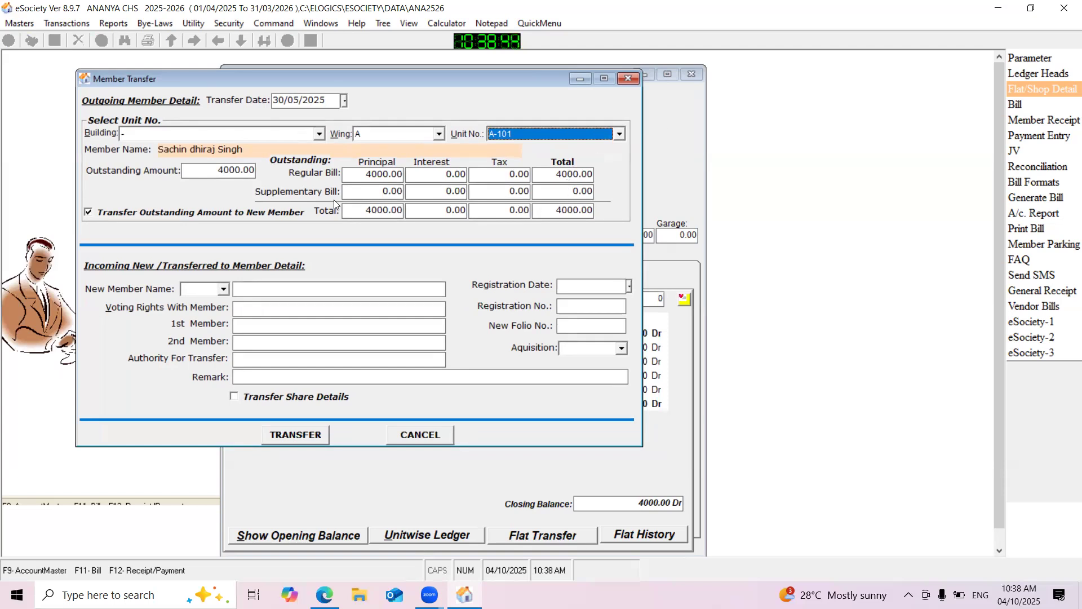
pyautogui.click(542, 209)
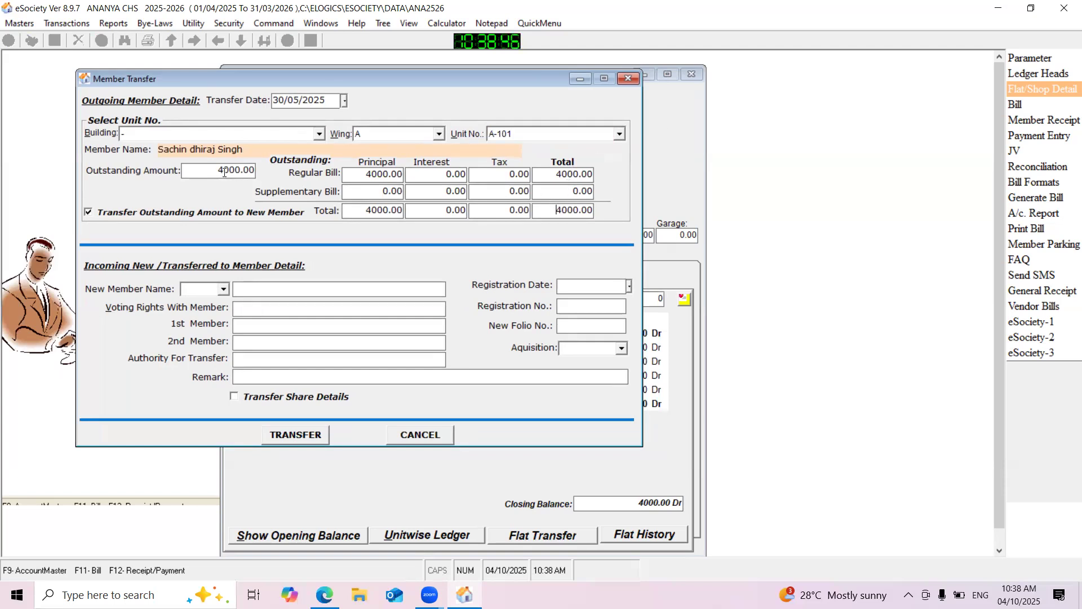
pyautogui.click(675, 123)
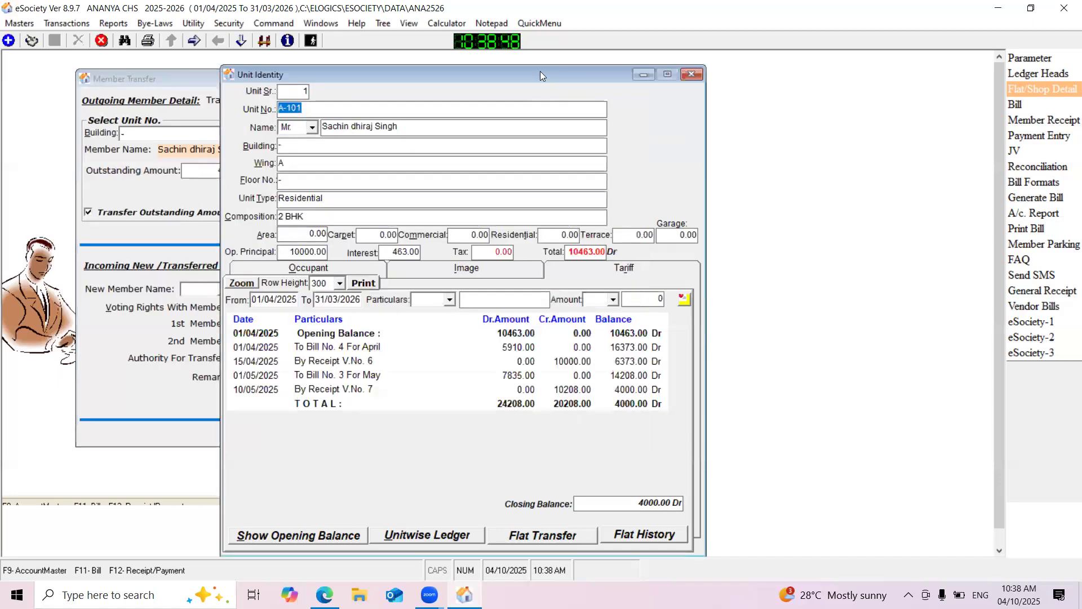
pyautogui.moveTo(582, 83); pyautogui.dragTo(891, 71)
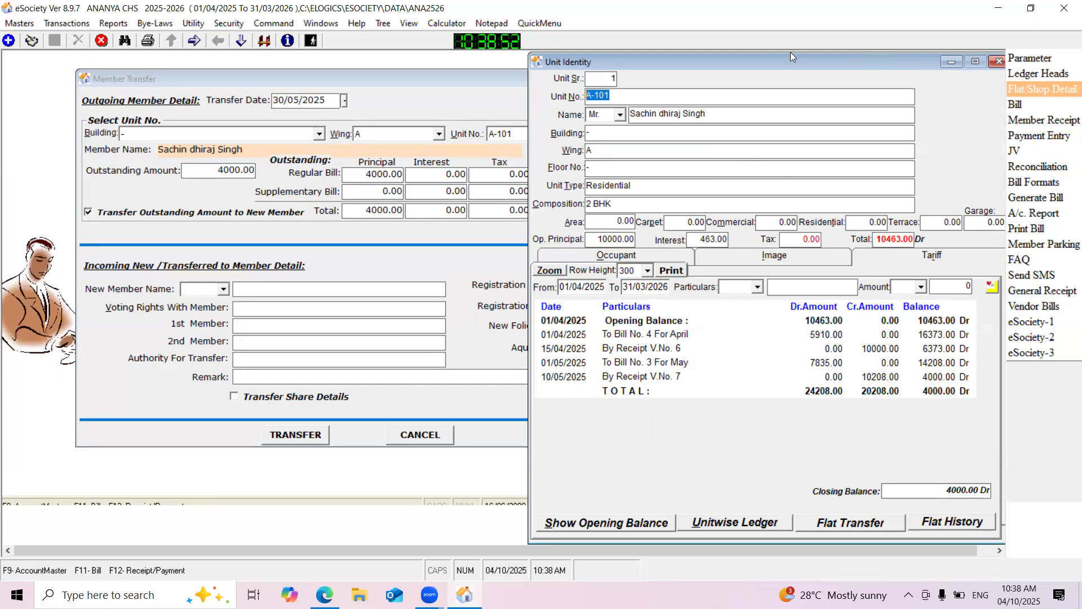
pyautogui.moveTo(390, 83); pyautogui.dragTo(413, 84)
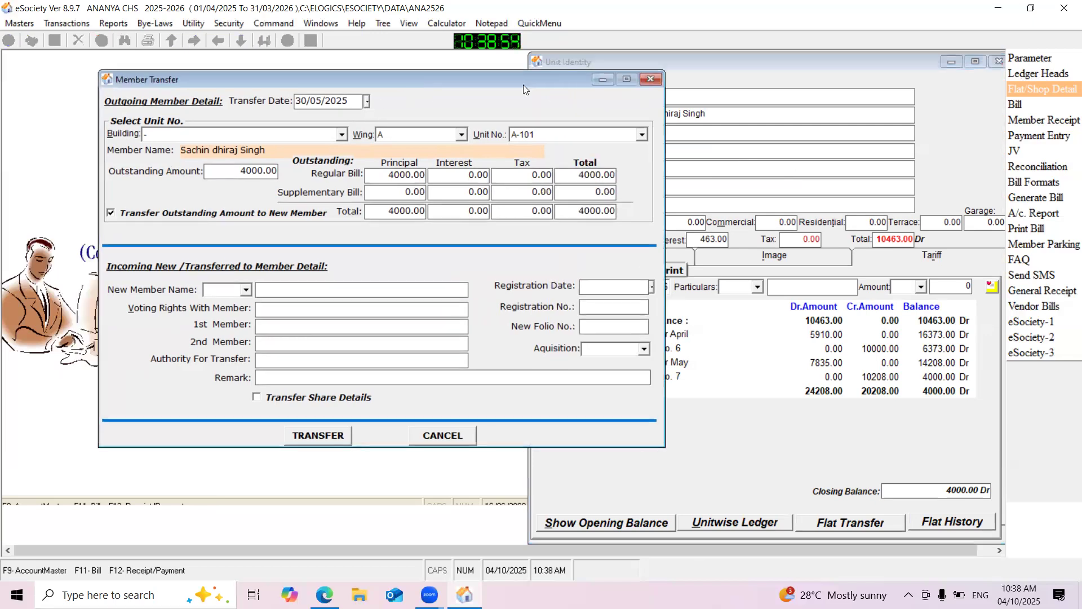
pyautogui.click(951, 61)
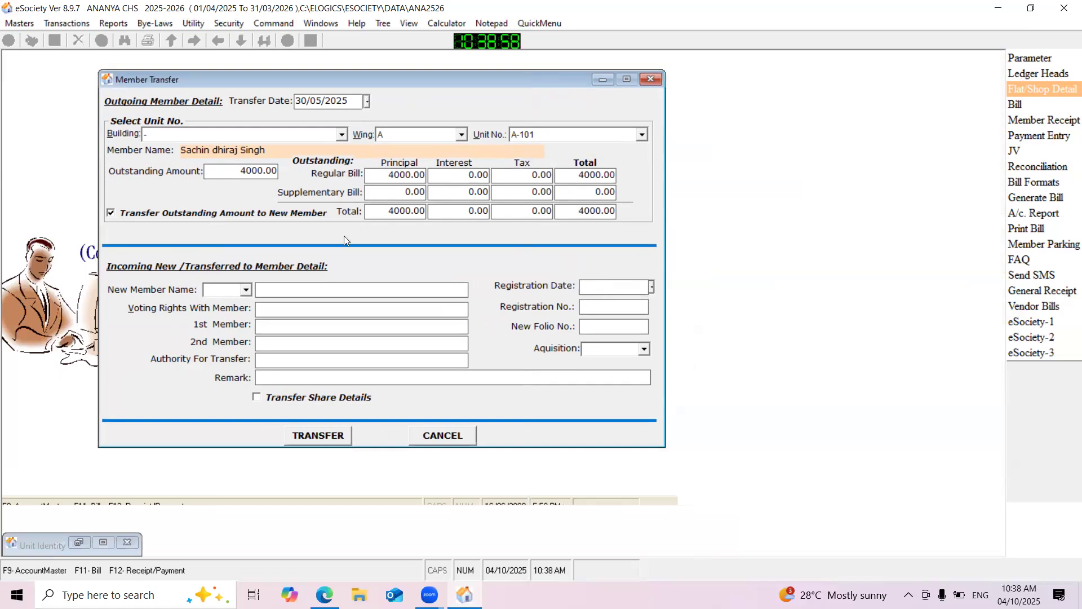
pyautogui.click(113, 217)
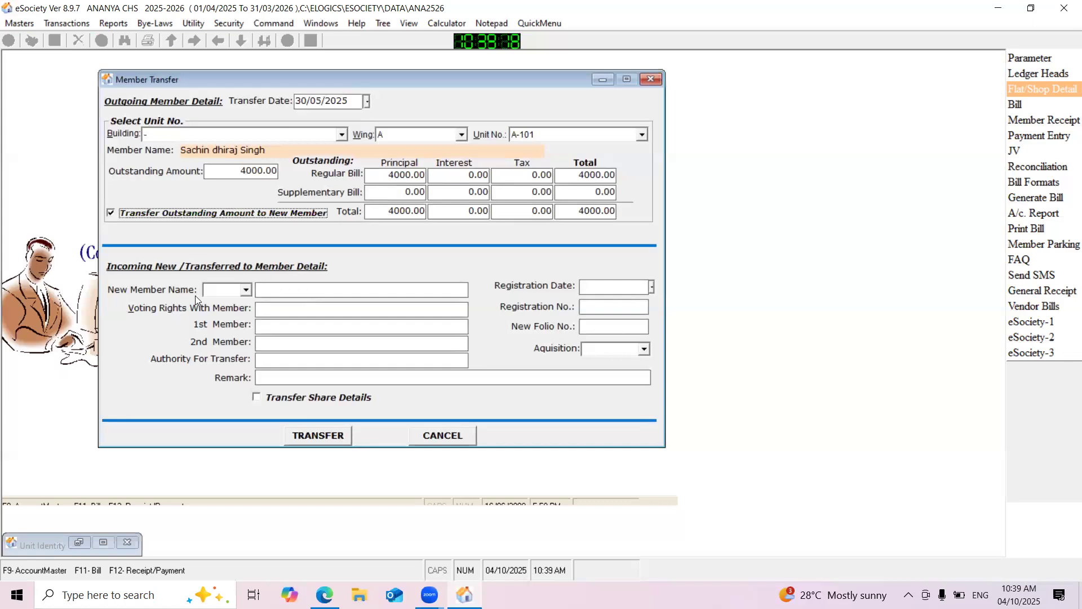
# Enter the incoming member's title as Mr. and fill in the new member's full name
pyautogui.click(246, 291)
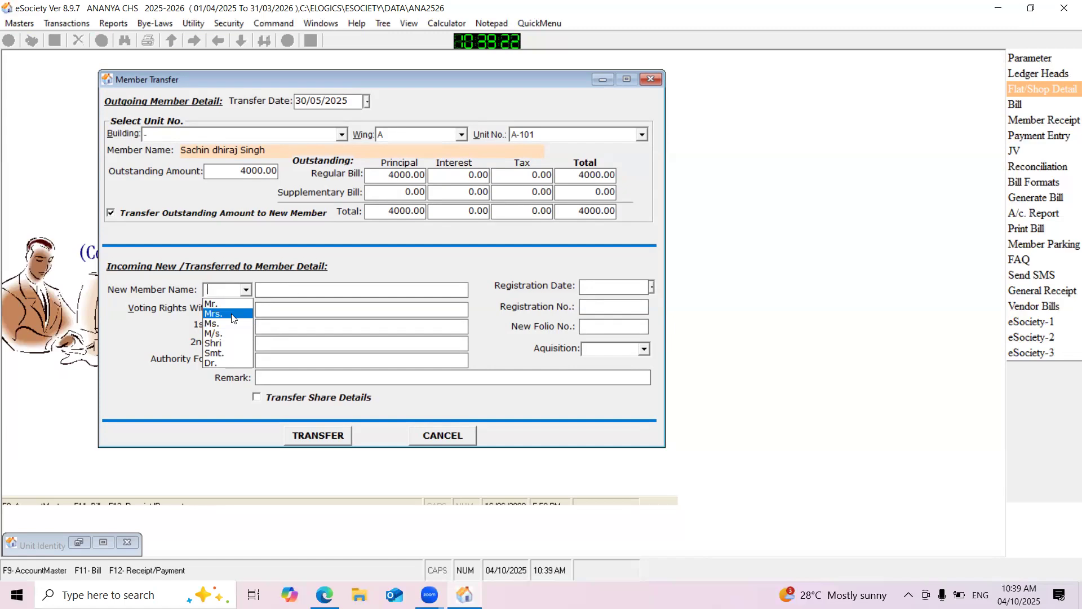
pyautogui.click(227, 305)
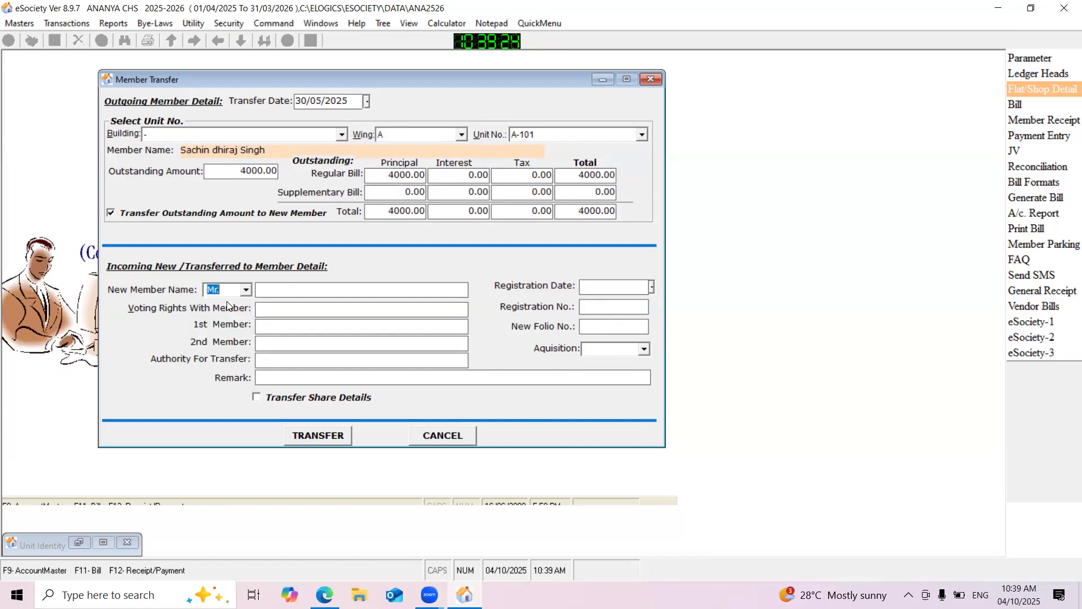
pyautogui.click(304, 289)
pyautogui.press('capslock')
pyautogui.press('capslock')
pyautogui.press('capslock')
pyautogui.press('capslock')
pyautogui.click(272, 310)
# Set the registration date to 15/05/2025 and fill in the registration number
pyautogui.click(601, 288)
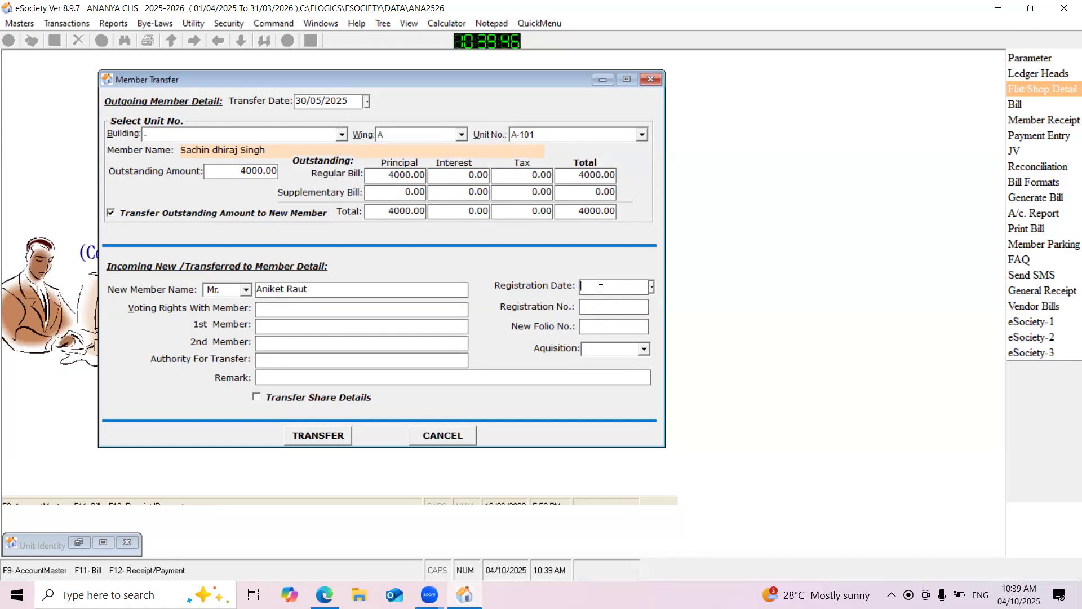
pyautogui.write('15/05/2025')
pyautogui.click(604, 309)
pyautogui.write('2566865')
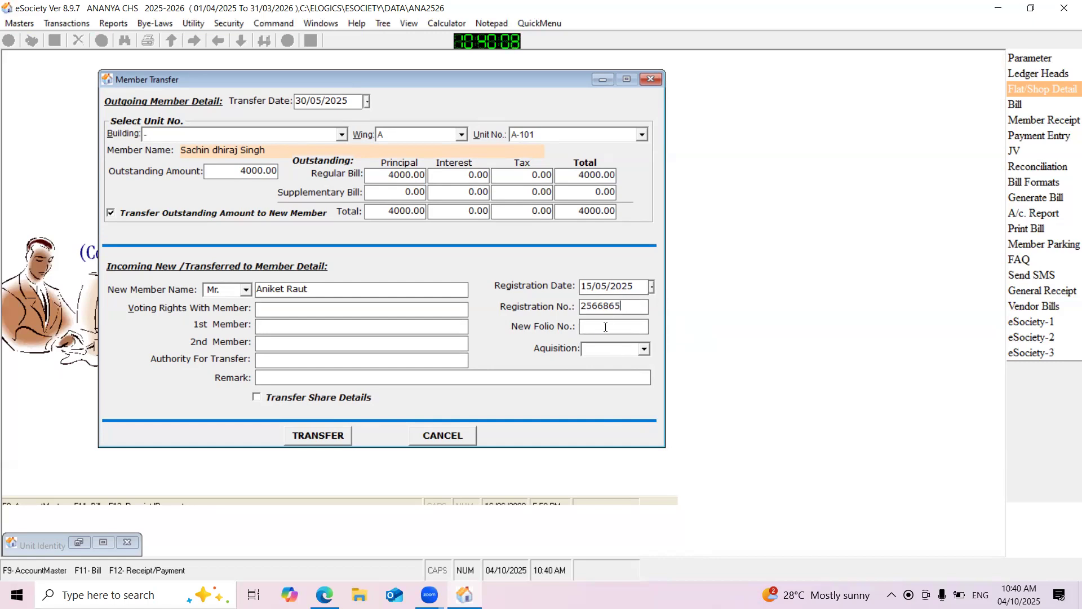
# Fill in the new folio number and set the acquisition type to Sales
pyautogui.click(594, 329)
pyautogui.write('23665')
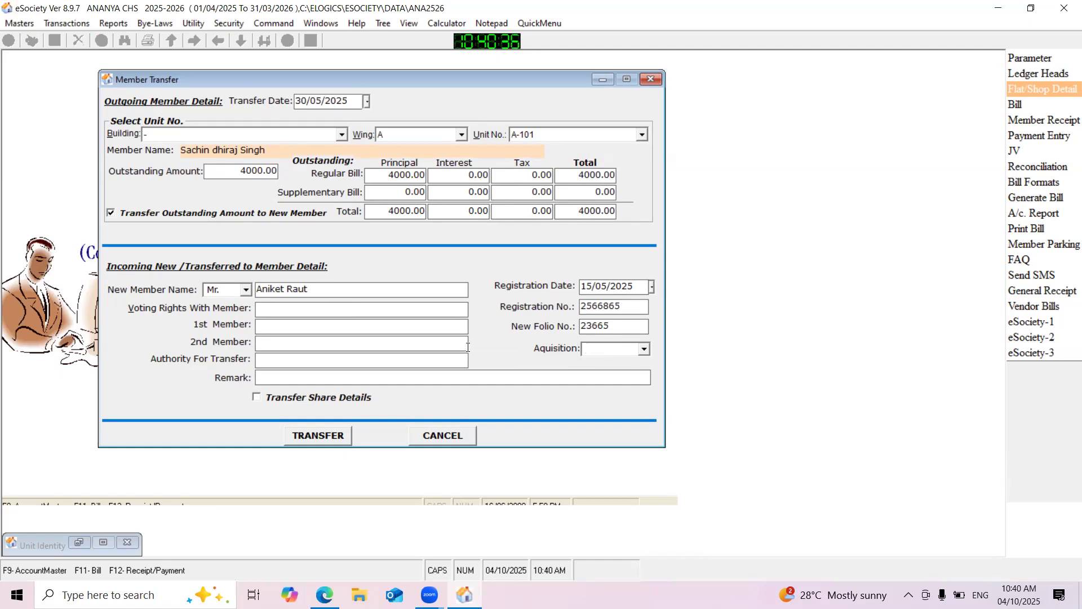
pyautogui.write('Sales')
# Enter the full name of the member with voting rights, leaving the 1st and 2nd member fields blank
pyautogui.click(296, 312)
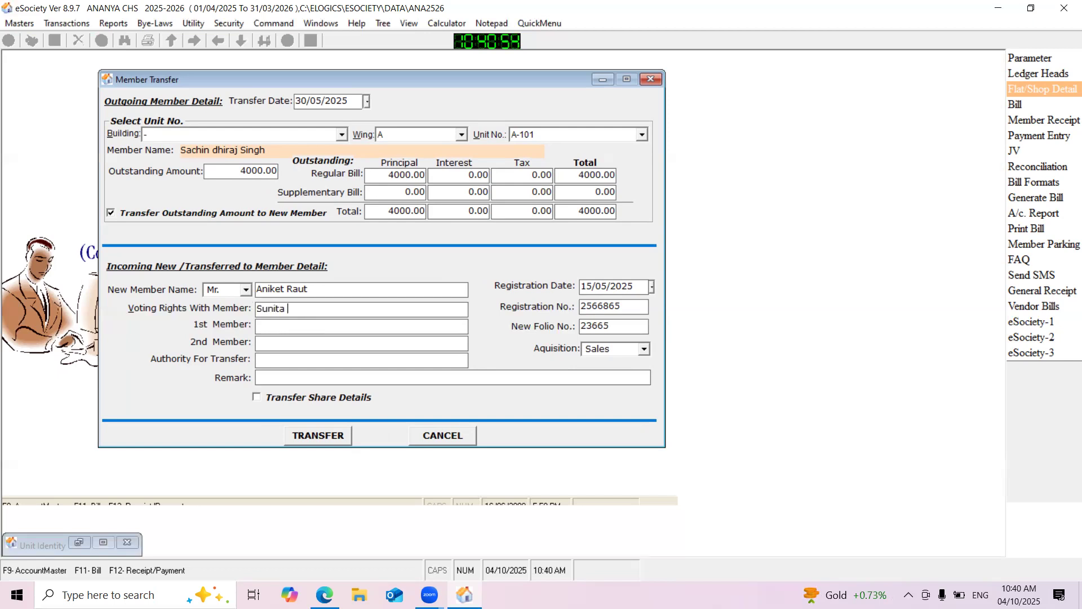
pyautogui.click(278, 327)
pyautogui.click(276, 344)
# Enter the full name of the authority for the transfer
pyautogui.click(278, 360)
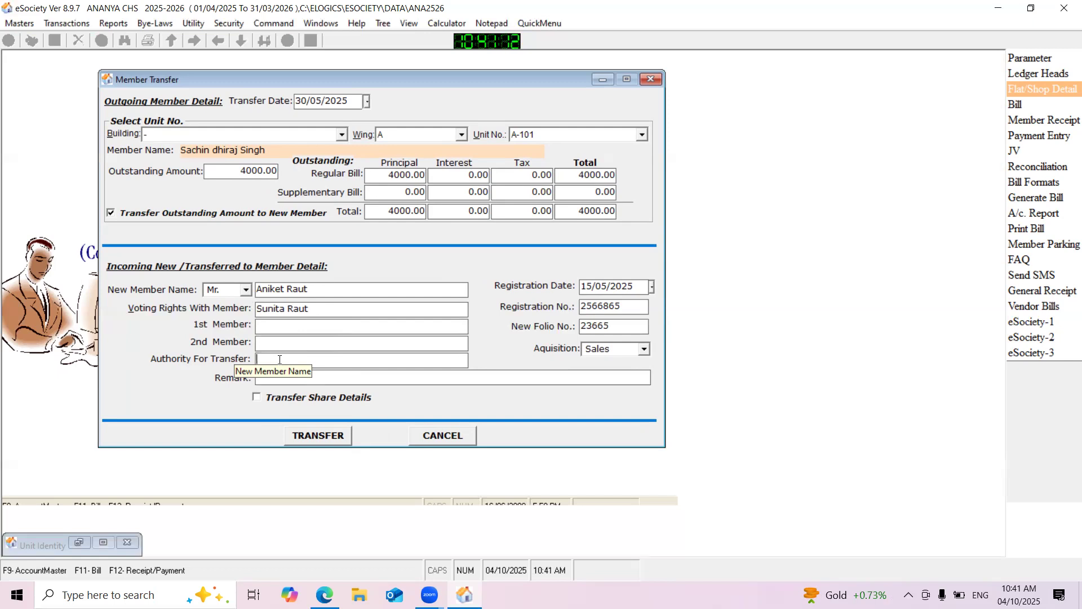
pyautogui.press('capslock')
pyautogui.press('capslock')
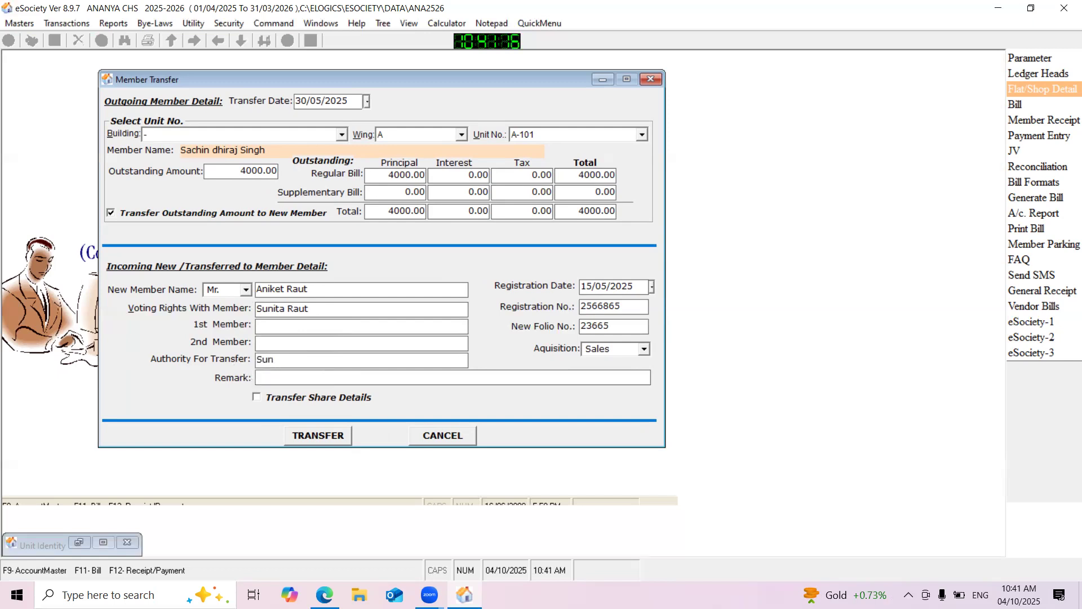
pyautogui.press('capslock')
# Include the share details in the transfer, then run and confirm the member transfer for unit A-101
pyautogui.click(292, 383)
pyautogui.click(270, 399)
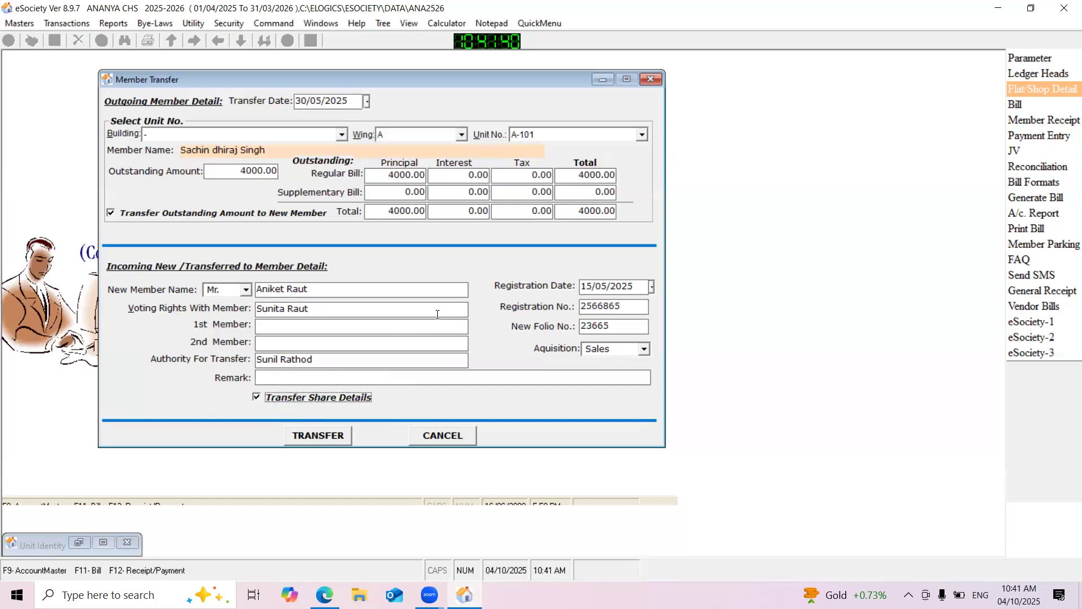
pyautogui.click(319, 434)
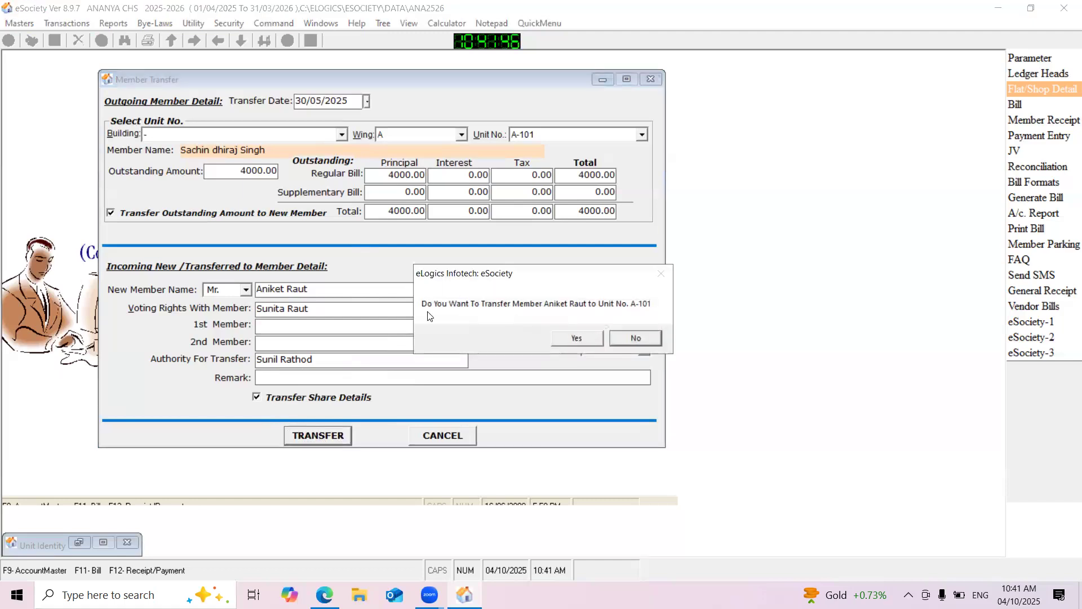
pyautogui.click(575, 339)
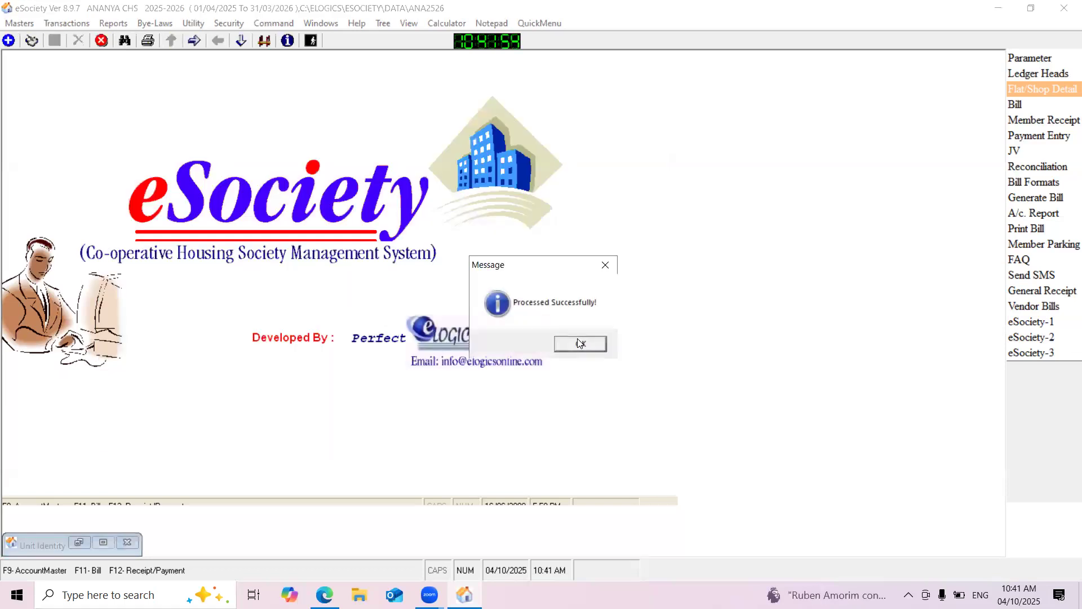
pyautogui.click(580, 344)
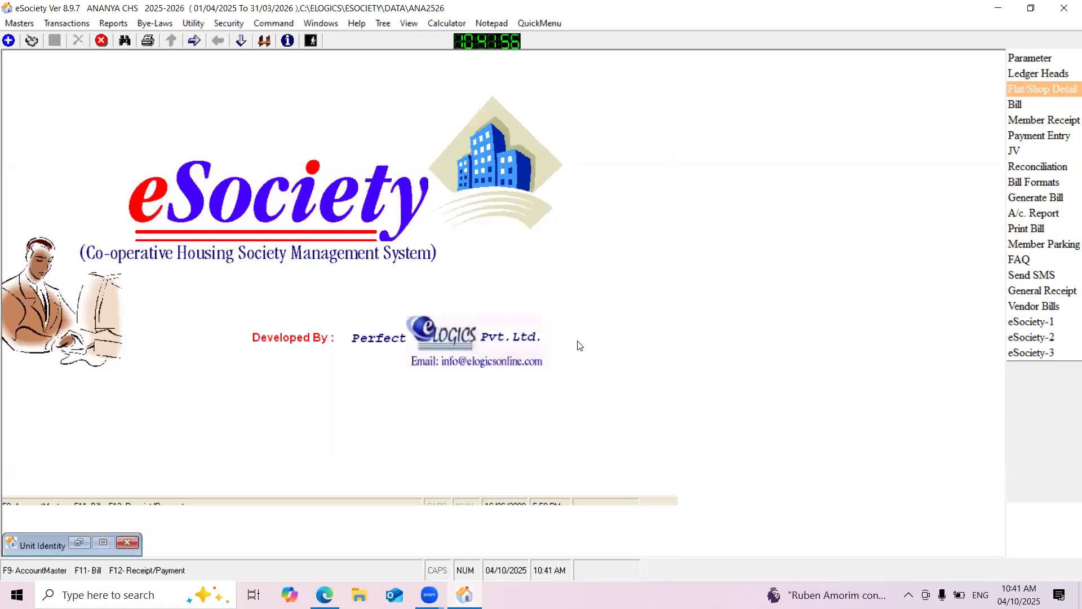
# Close the minimized Unit Identity window and reopen the flat/shop details to examine unit A-101's ledger for the new member
pyautogui.click(128, 543)
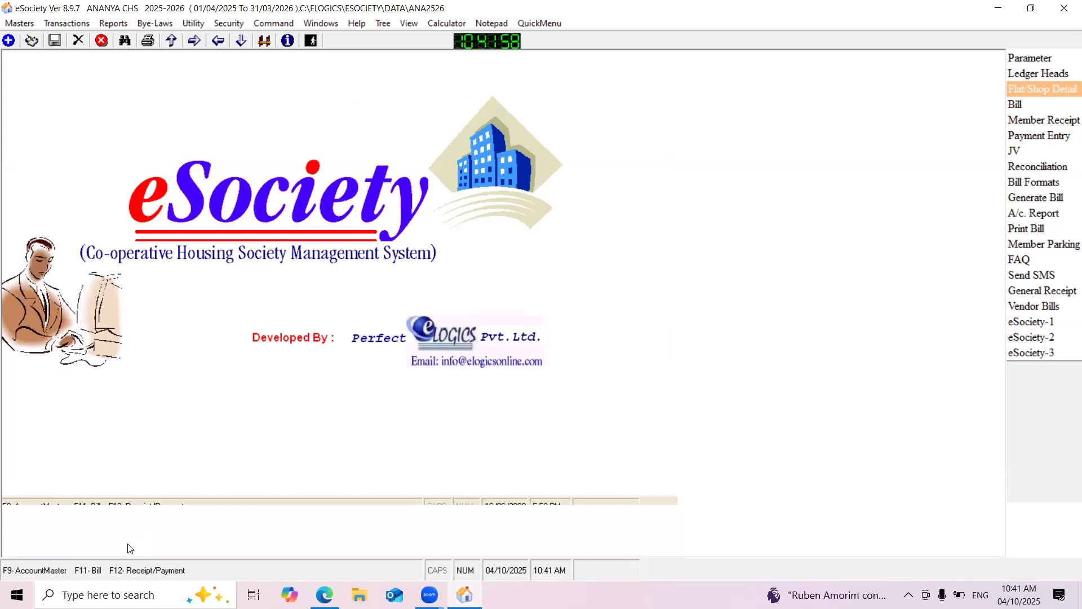
pyautogui.click(1023, 87)
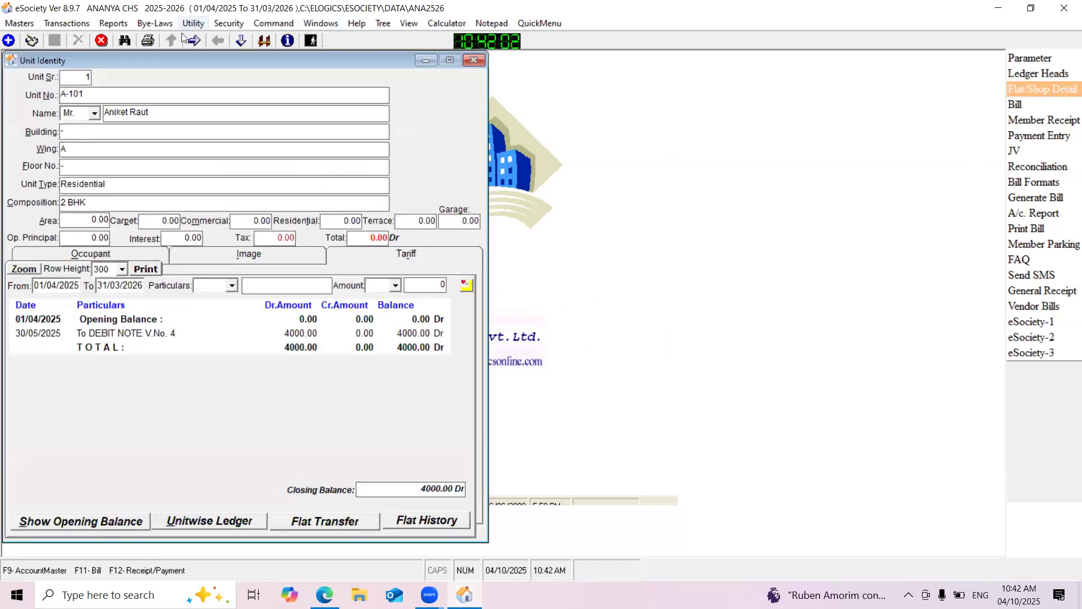
pyautogui.moveTo(154, 64); pyautogui.dragTo(306, 67)
pyautogui.press('Tab')
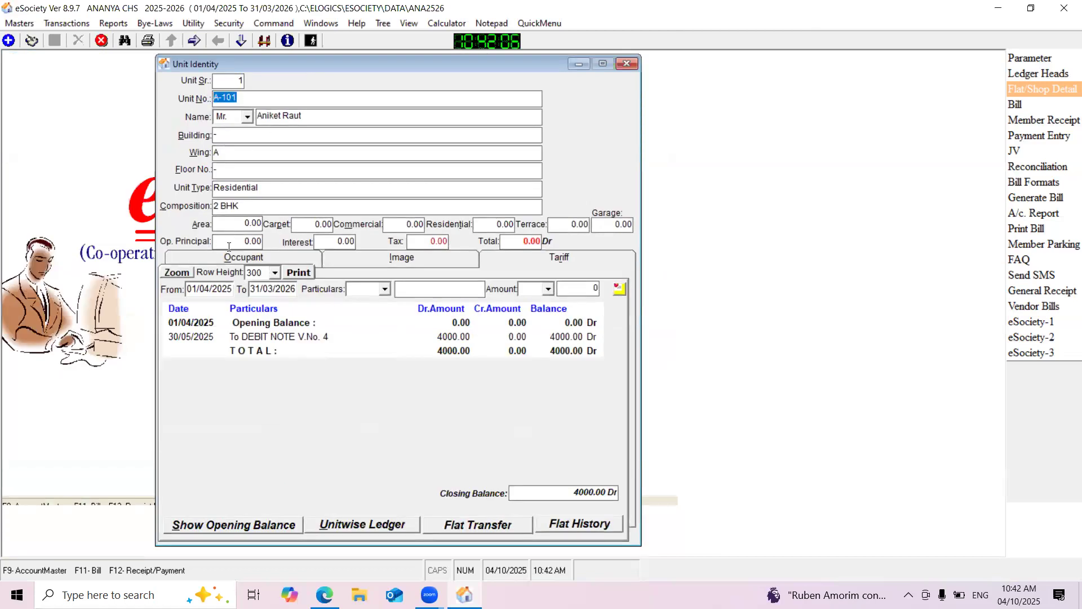
# Examine the present and previous occupants of unit A-101 and the member name on the unit record
pyautogui.click(220, 263)
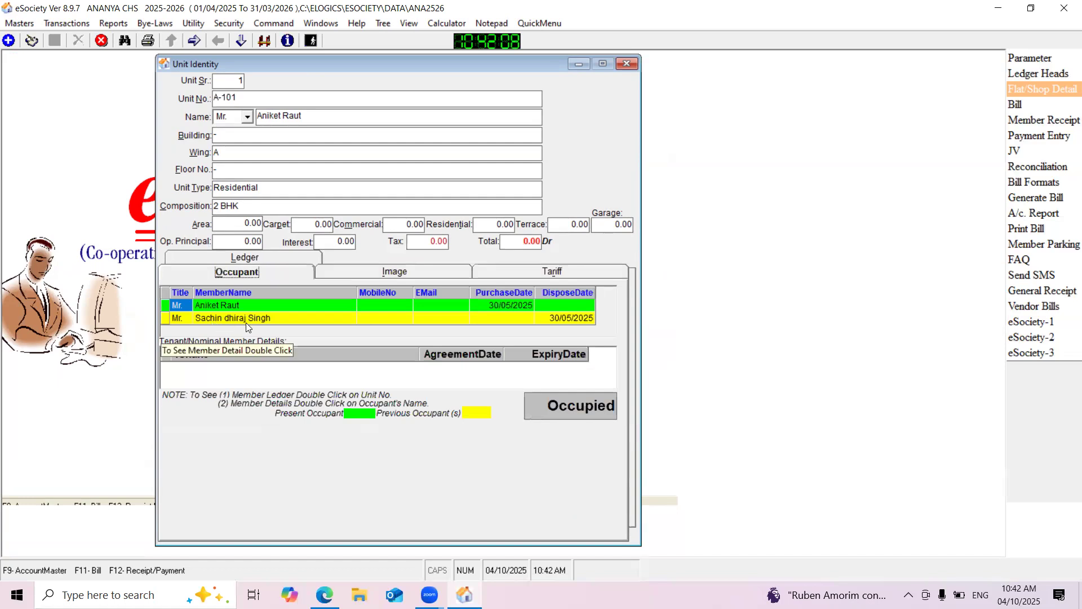
pyautogui.click(290, 116)
pyautogui.doubleClick(287, 116)
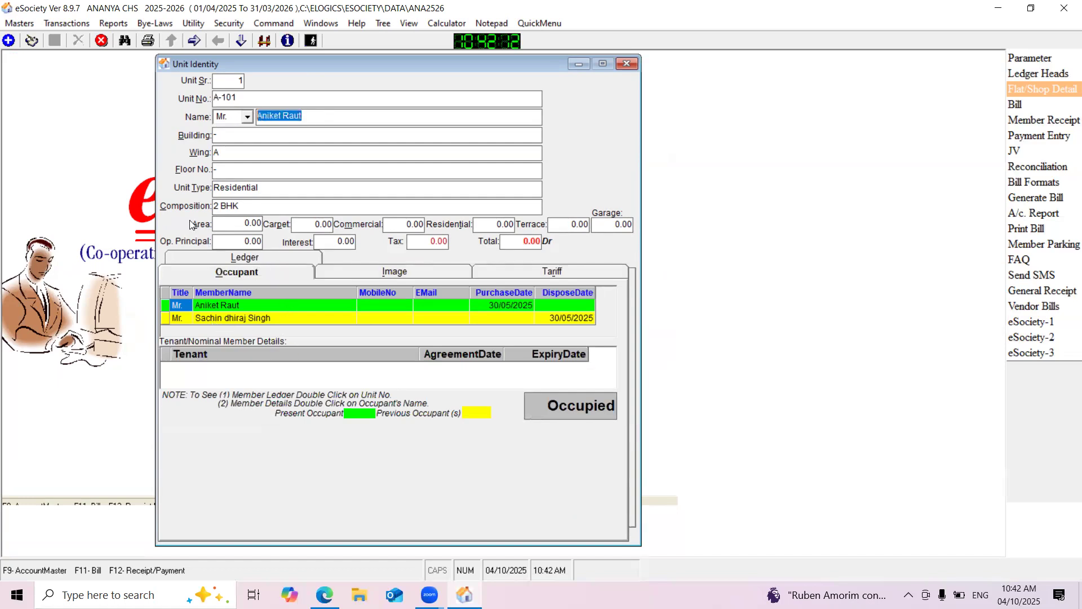
# Examine unit A-101's present and previous occupants and view the previous occupant's member details
pyautogui.click(252, 274)
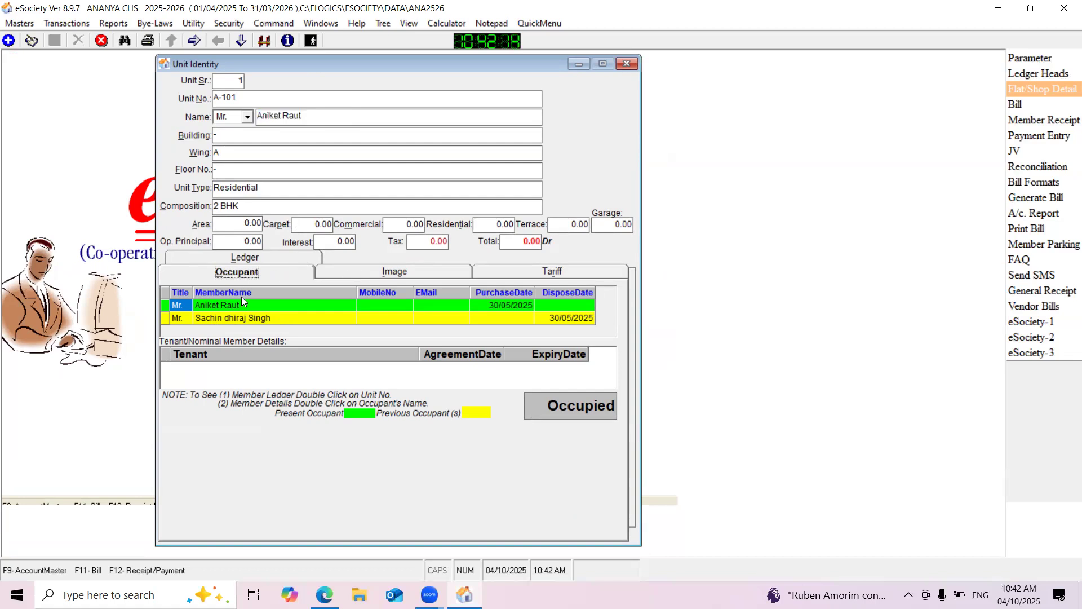
pyautogui.click(234, 320)
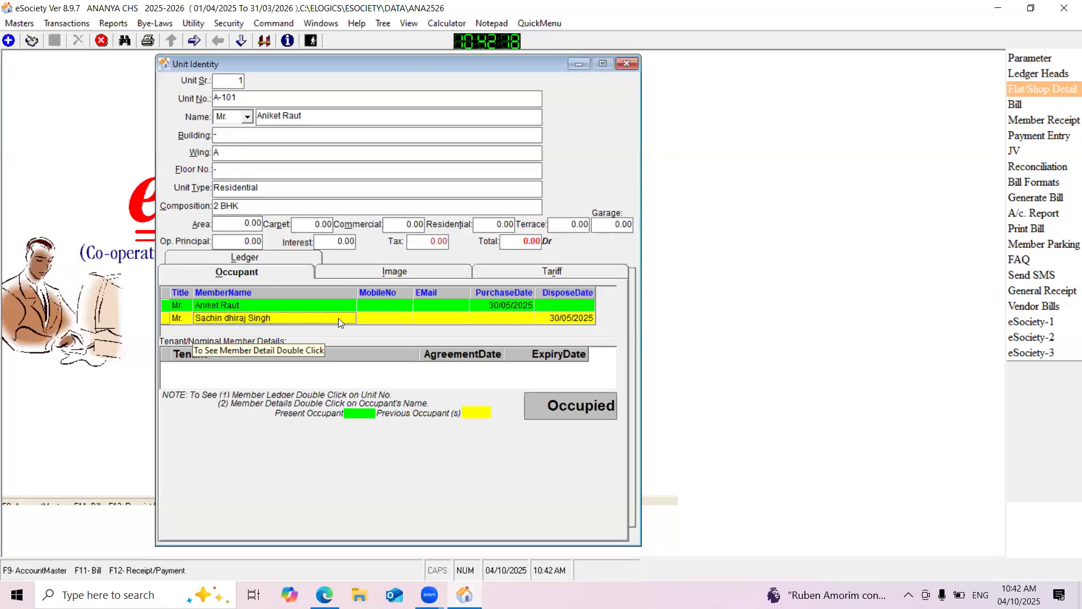
pyautogui.click(261, 306)
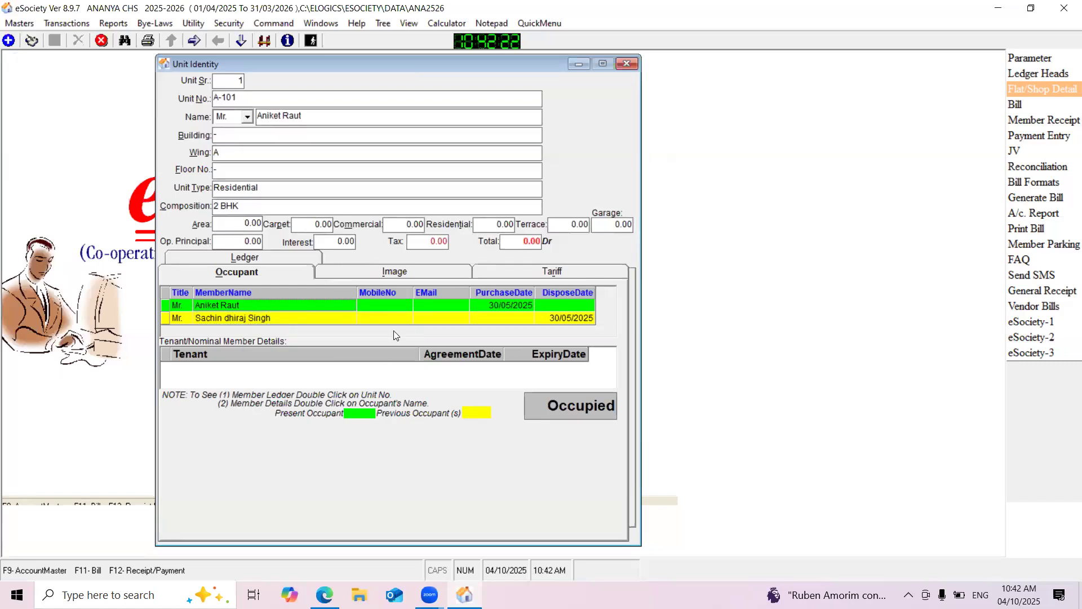
pyautogui.click(421, 304)
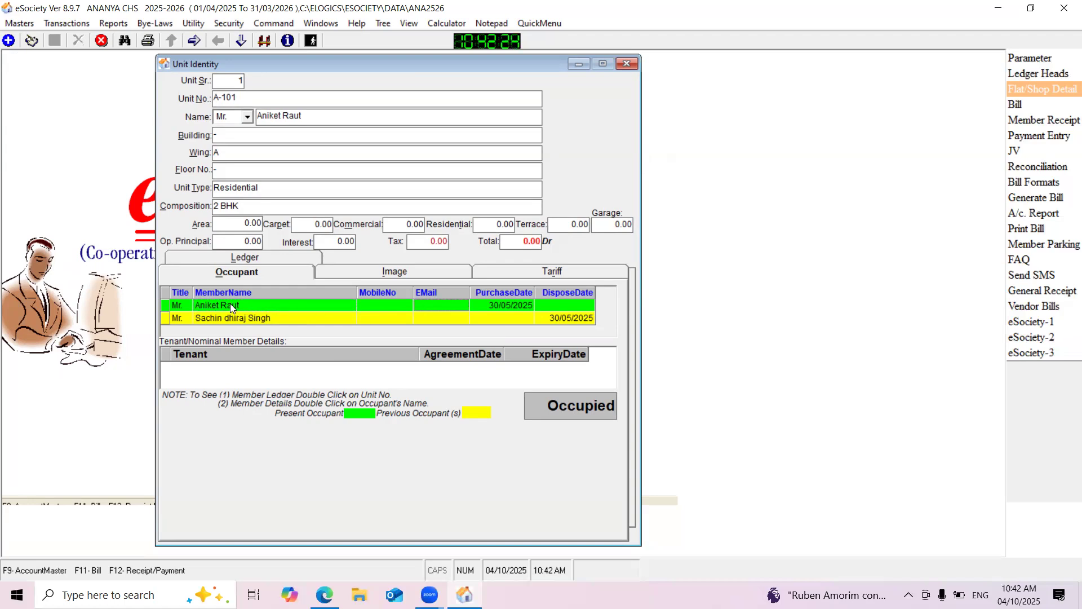
pyautogui.click(236, 318)
pyautogui.doubleClick(236, 316)
pyautogui.click(504, 59)
pyautogui.doubleClick(243, 319)
pyautogui.click(491, 63)
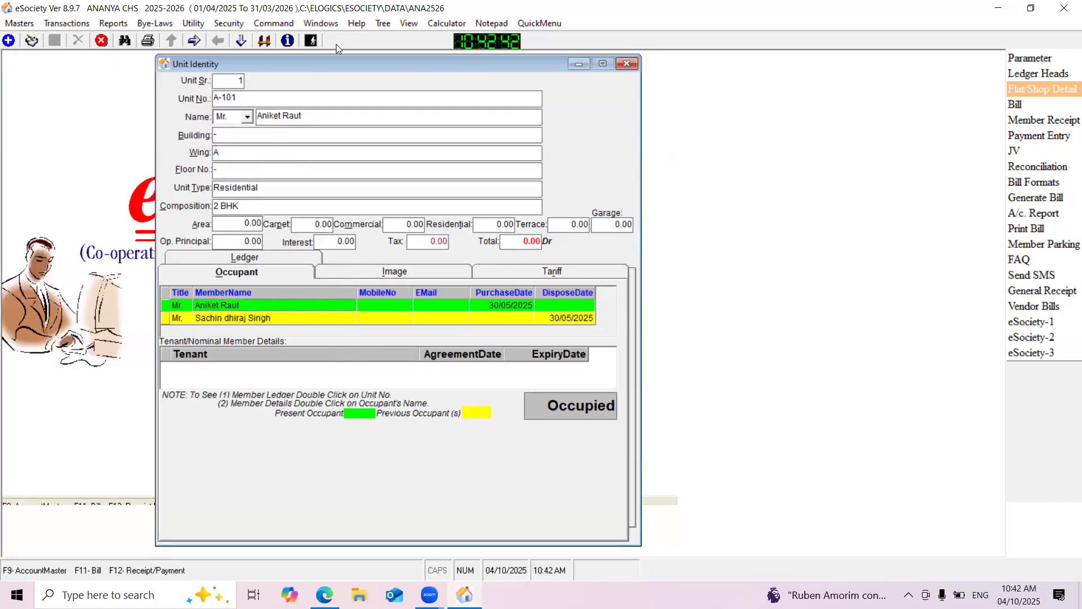
# Review unit A-101's ledger for the new member, including the debit note entry of 30/05/2025
pyautogui.click(249, 256)
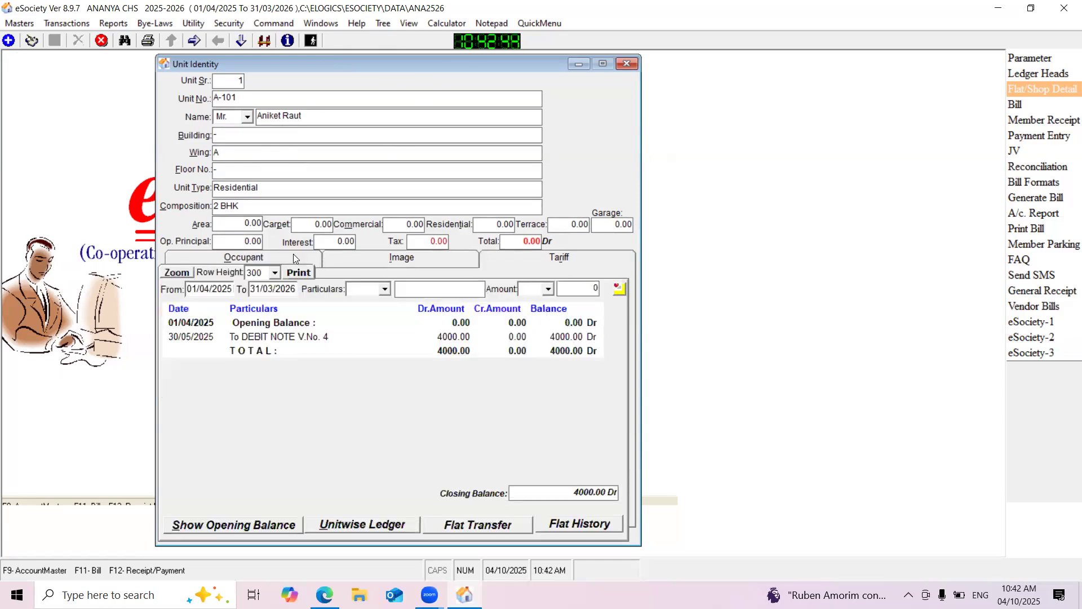
pyautogui.moveTo(307, 61); pyautogui.dragTo(351, 73)
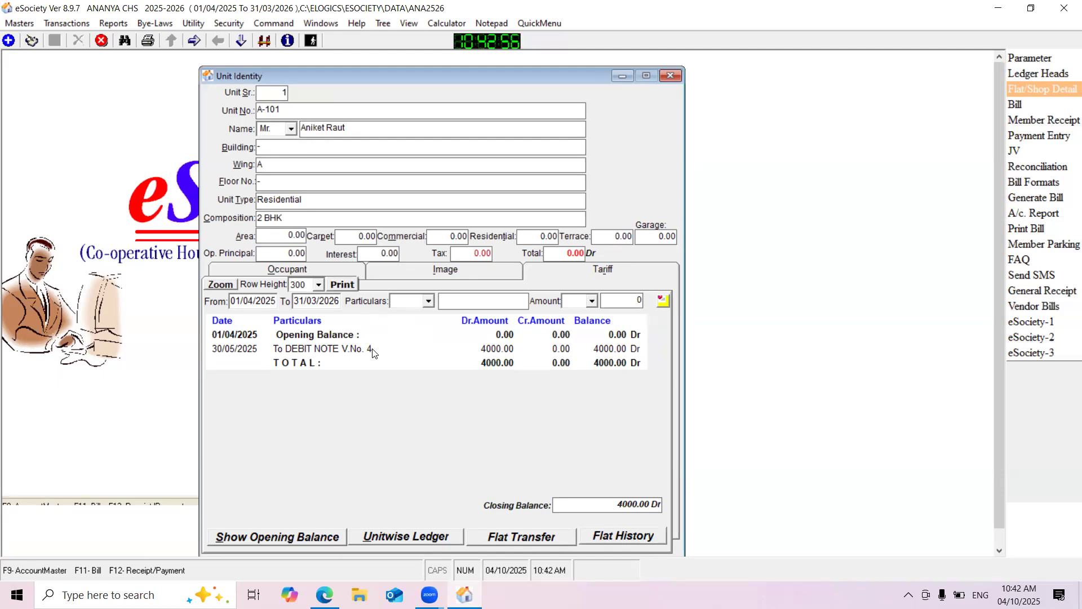
pyautogui.click(492, 350)
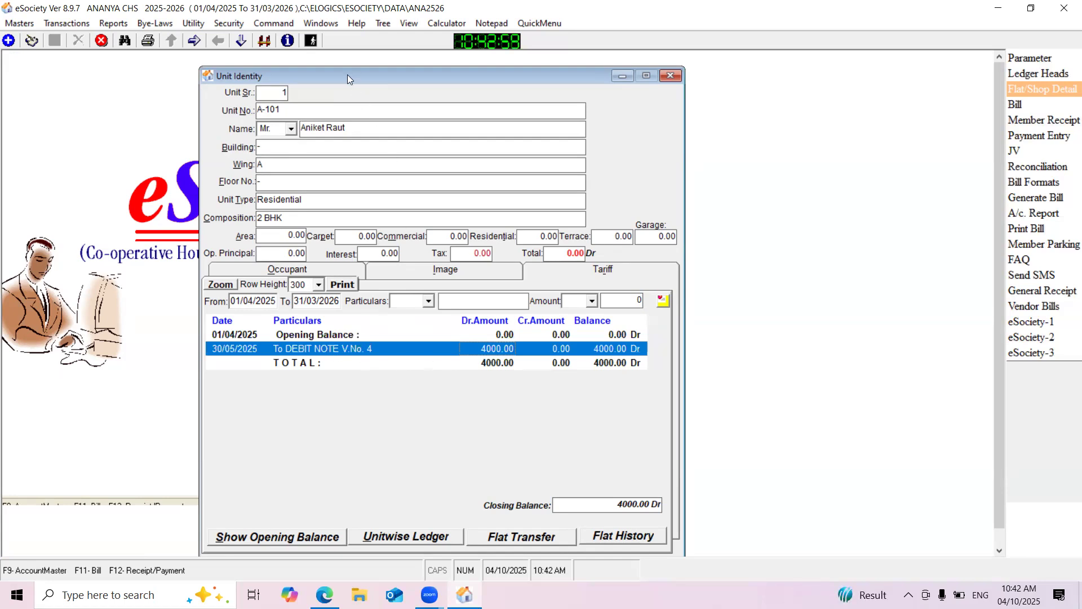
pyautogui.moveTo(360, 72); pyautogui.dragTo(383, 59)
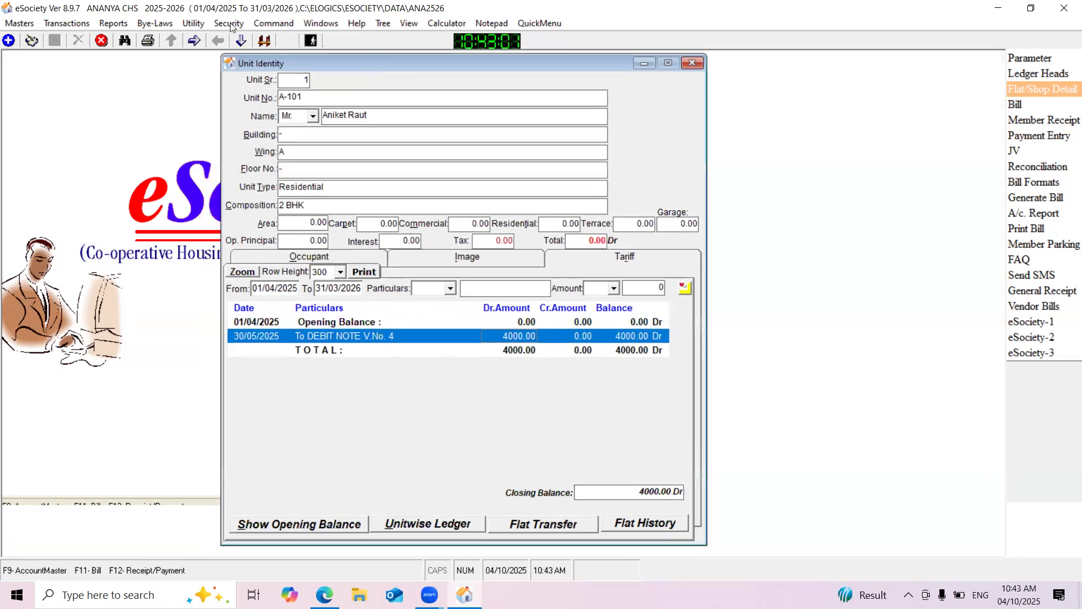
pyautogui.click(193, 24)
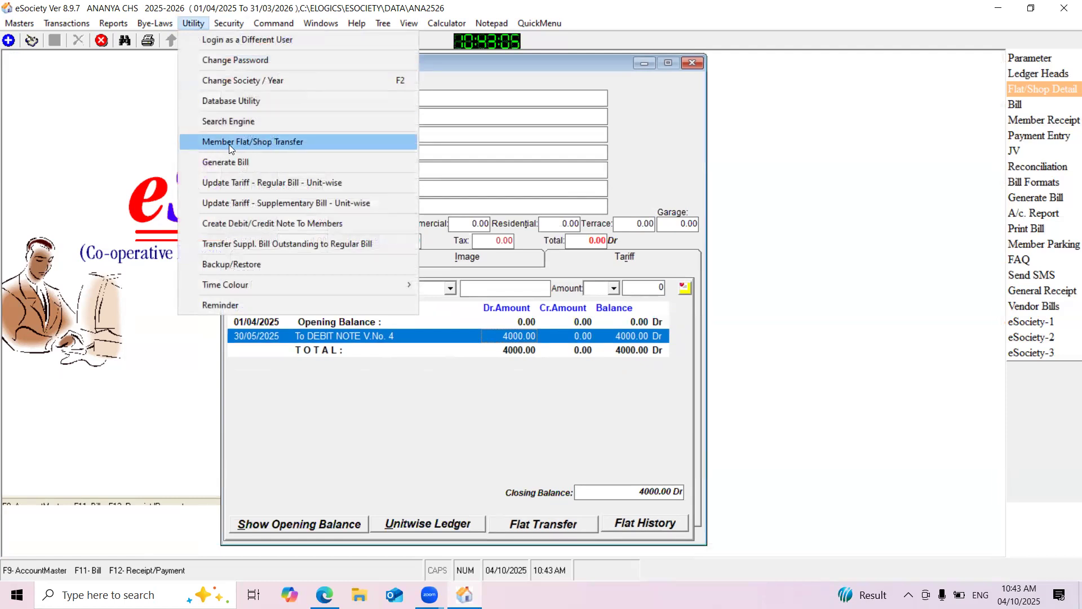
pyautogui.click(511, 69)
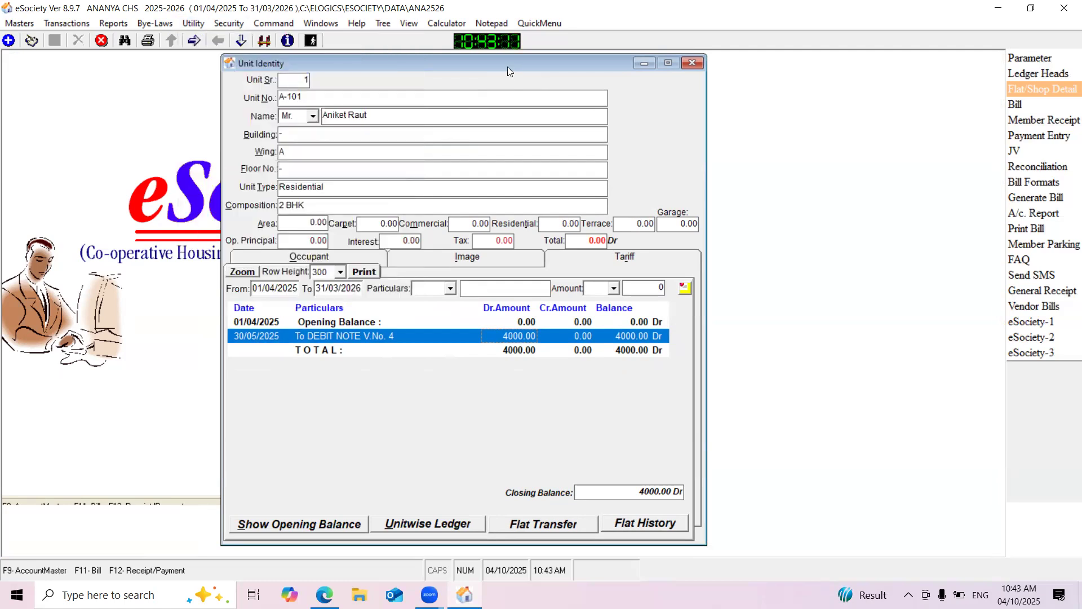
pyautogui.moveTo(507, 67); pyautogui.dragTo(512, 63)
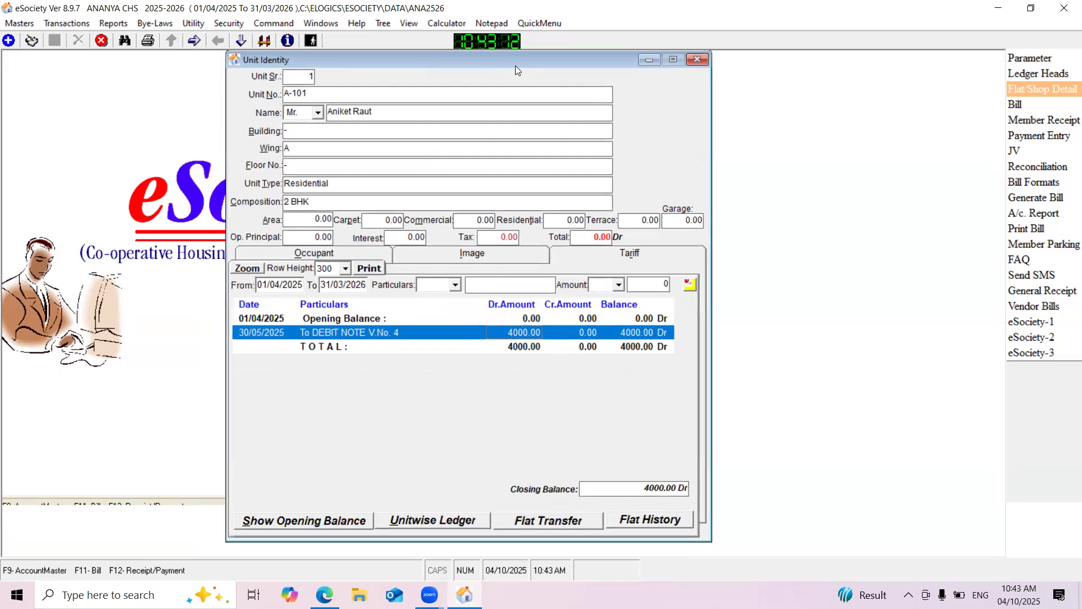
# Close the unit record and bring up the Member Identification record of unit A-102's current member
pyautogui.click(195, 42)
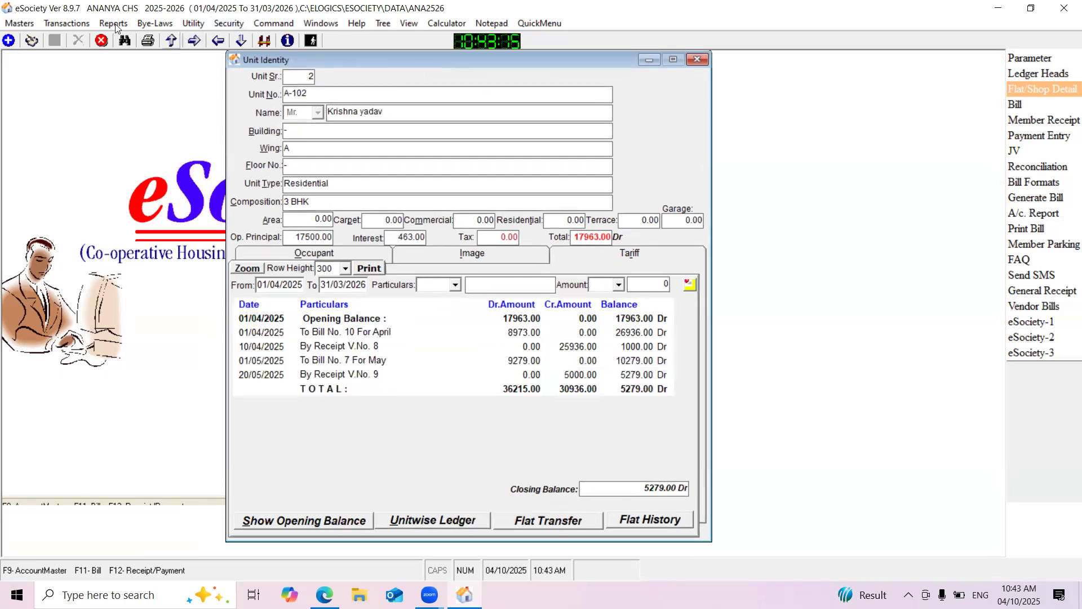
pyautogui.click(20, 24)
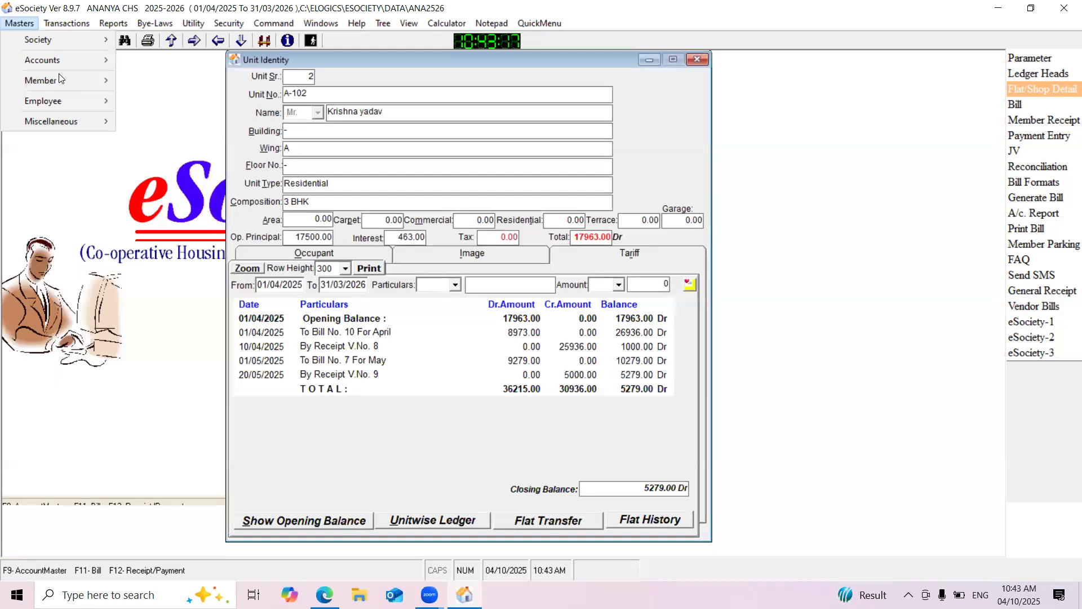
pyautogui.moveTo(71, 79)
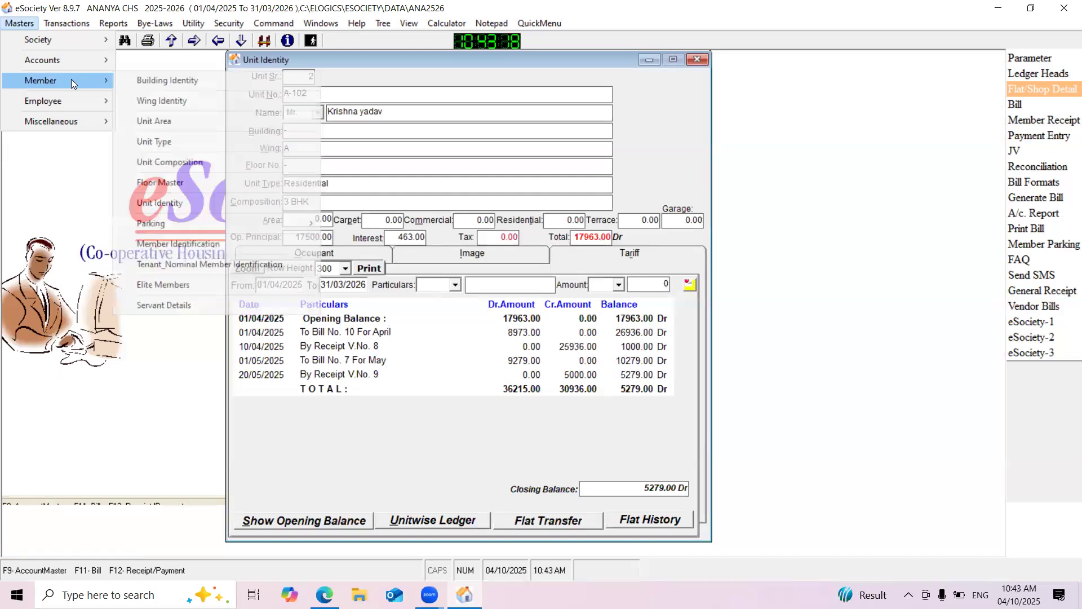
pyautogui.click(201, 244)
pyautogui.click(697, 60)
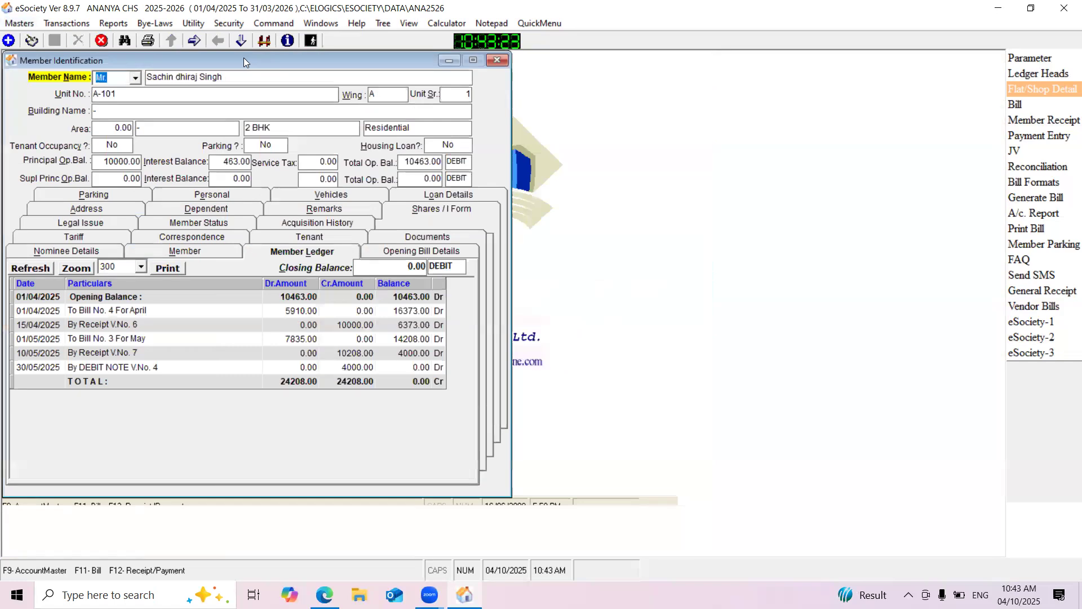
pyautogui.moveTo(244, 58); pyautogui.dragTo(432, 68)
pyautogui.click(191, 46)
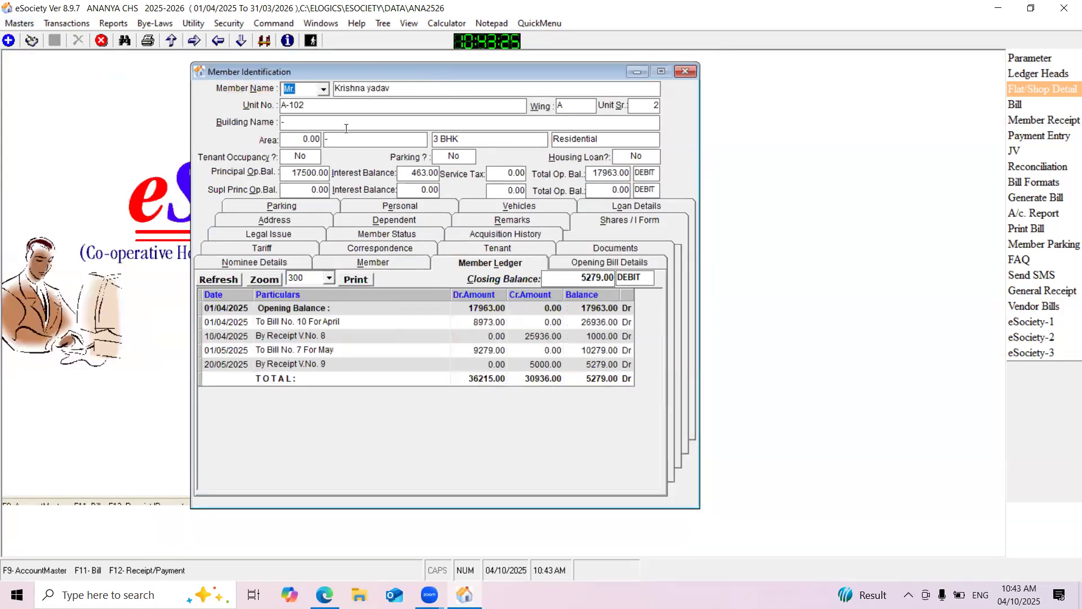
pyautogui.doubleClick(296, 105)
pyautogui.moveTo(277, 104); pyautogui.dragTo(250, 107)
# Edit the A-102 member's record to set the Disposed On date to 30/05/2025 and save it
pyautogui.click(31, 40)
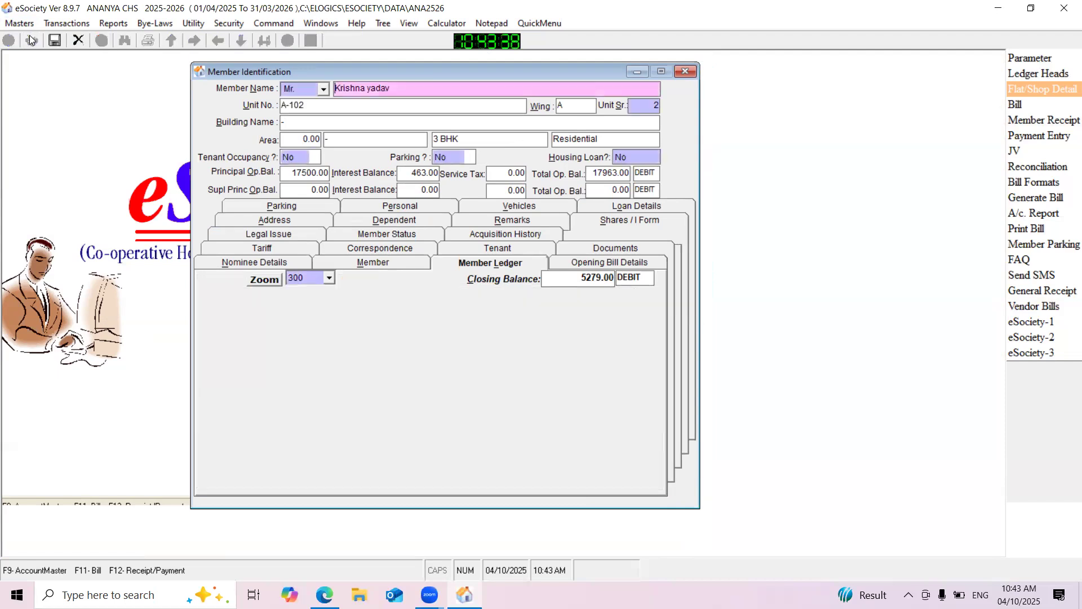
pyautogui.click(398, 263)
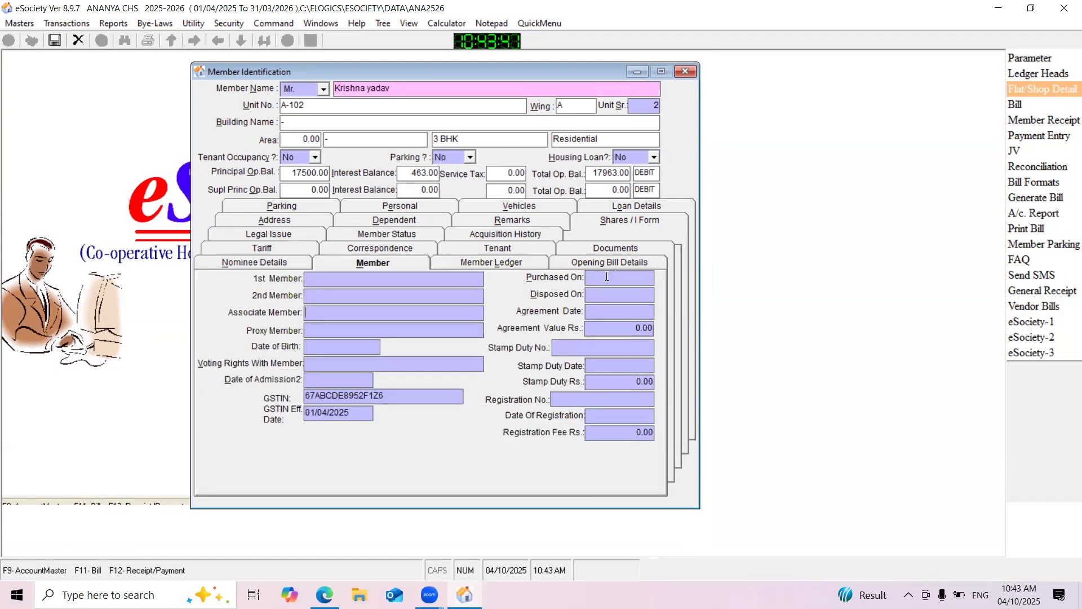
pyautogui.click(603, 294)
pyautogui.write('30/05/2025')
pyautogui.click(55, 42)
# Add a new member record with the title Ms. and the member's full name, and assign it to unit A-102
pyautogui.click(9, 44)
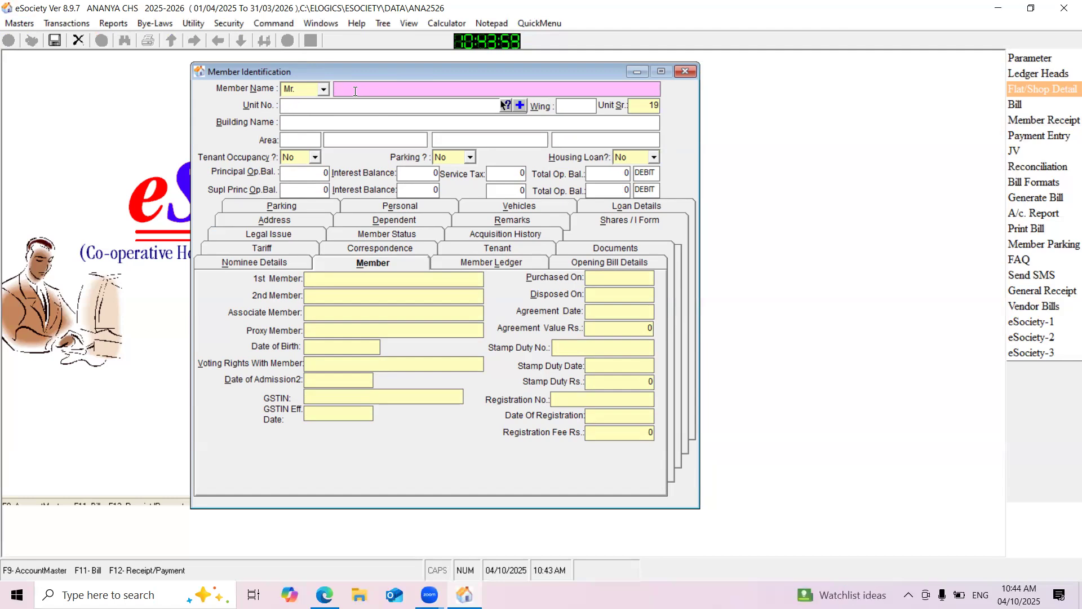
pyautogui.click(324, 90)
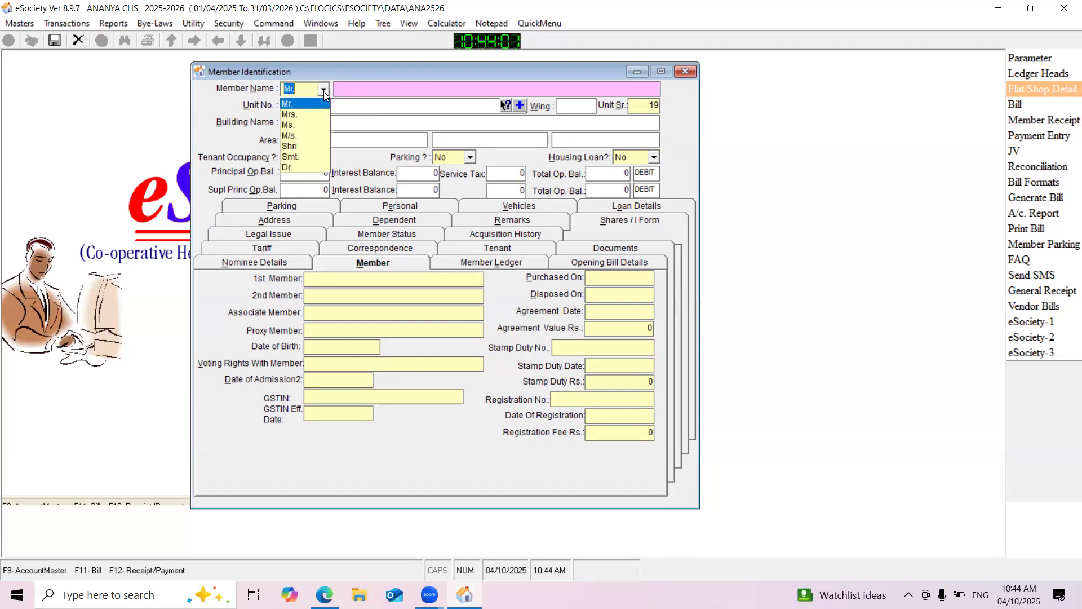
pyautogui.click(298, 126)
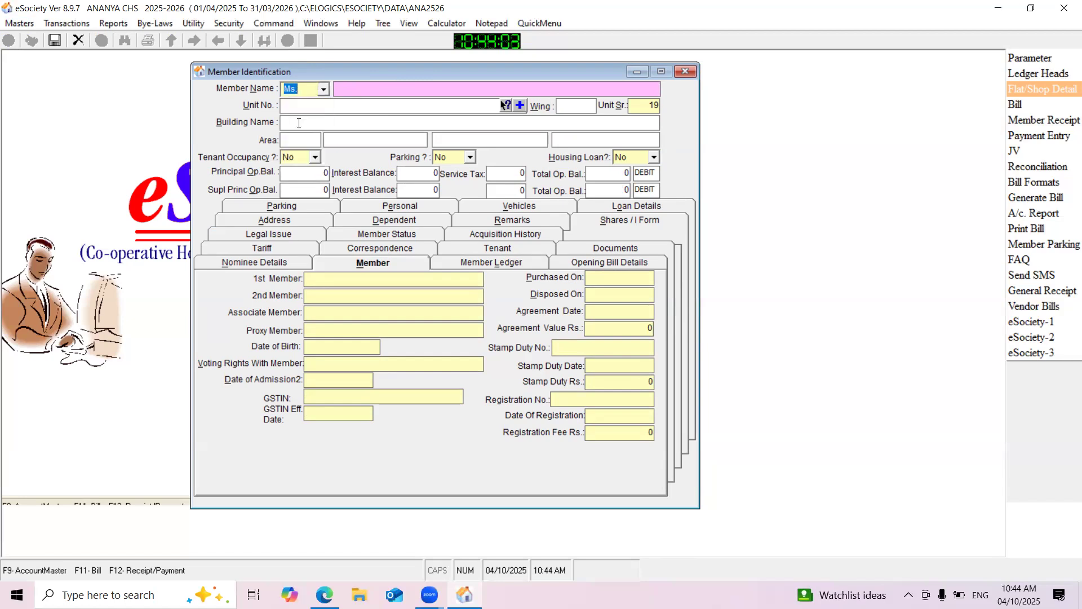
pyautogui.click(374, 88)
pyautogui.press('capslock')
pyautogui.click(504, 105)
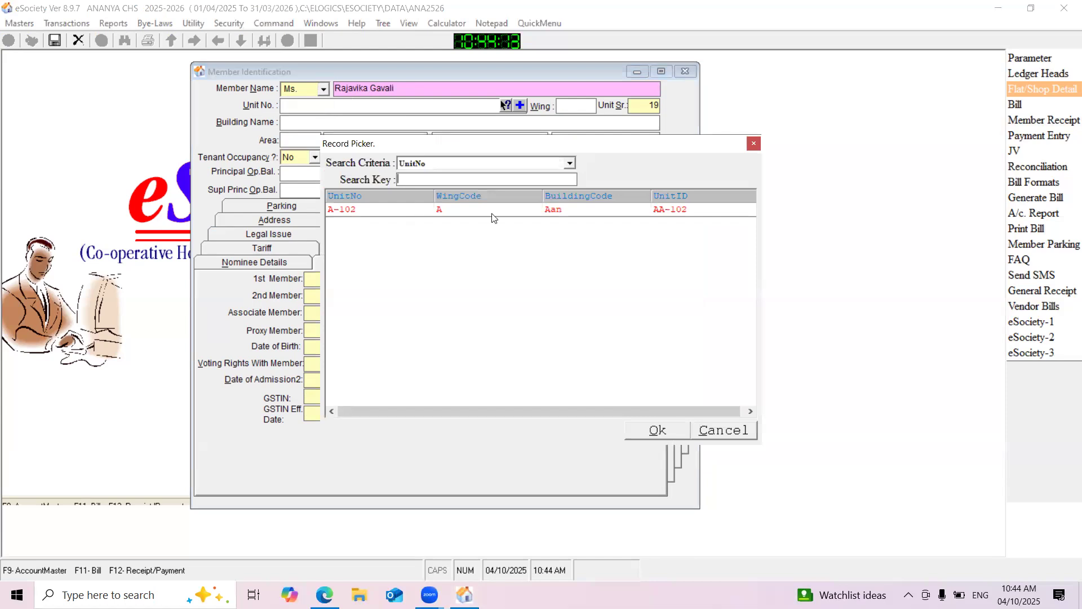
pyautogui.click(419, 216)
pyautogui.doubleClick(399, 217)
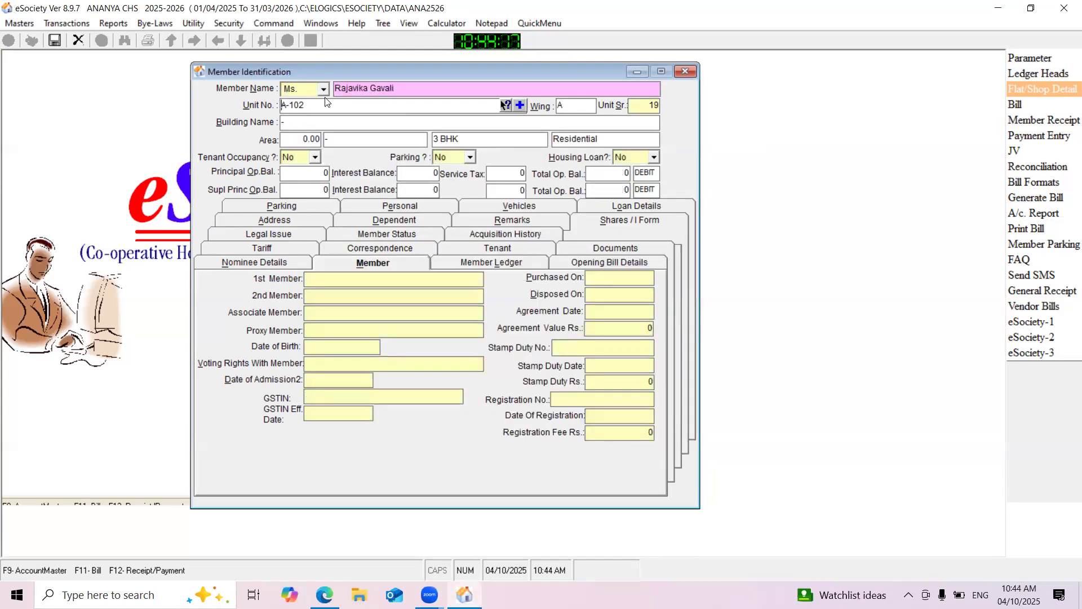
# Set the new member's Purchased On date to 30/05/2025 and save the record
pyautogui.click(587, 270)
pyautogui.write('30/')
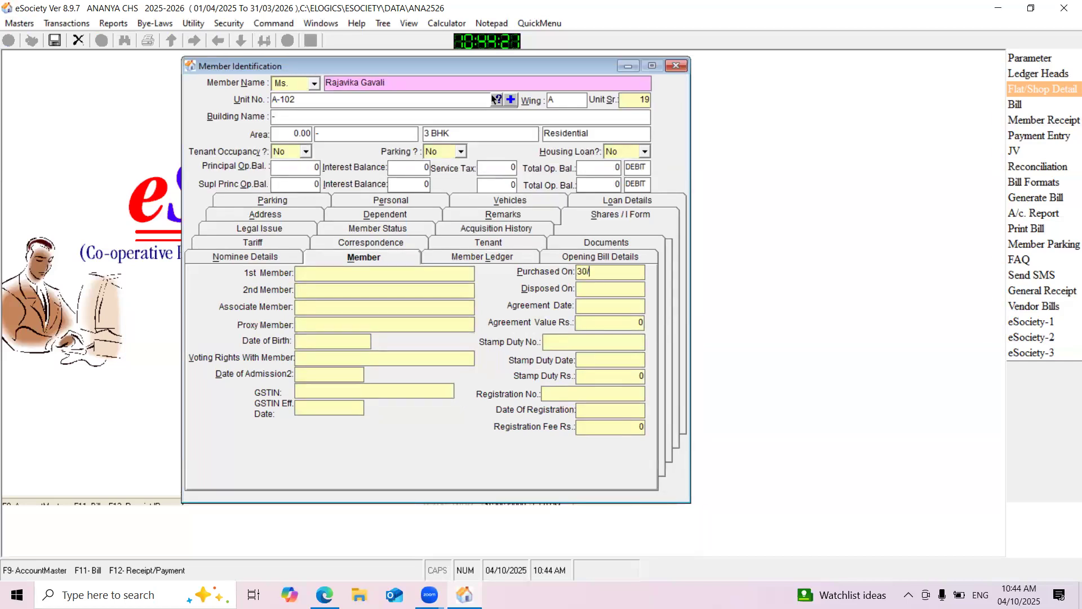
pyautogui.write('05/2025')
pyautogui.click(55, 44)
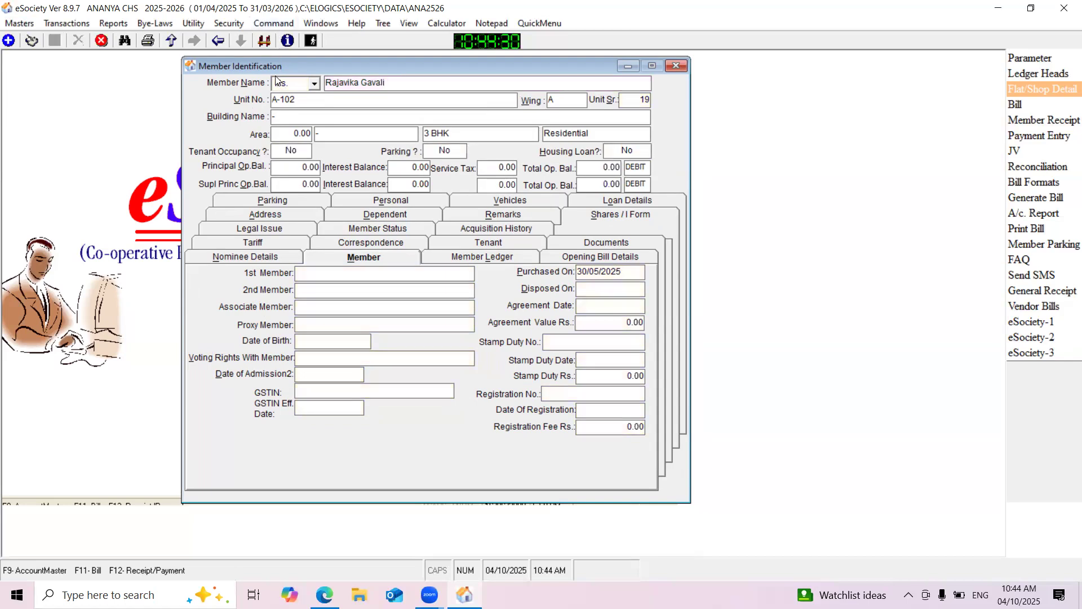
# Find the outgoing A-102 member's record in the member list and review the member ledger's closing balance
pyautogui.moveTo(265, 68); pyautogui.dragTo(273, 67)
pyautogui.click(219, 41)
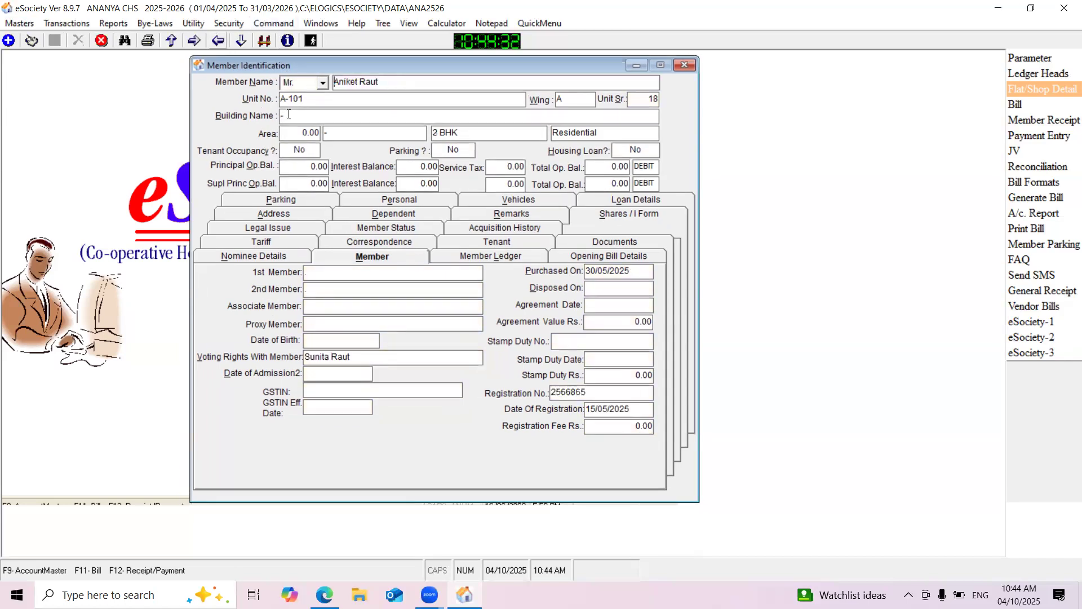
pyautogui.click(264, 40)
pyautogui.click(255, 132)
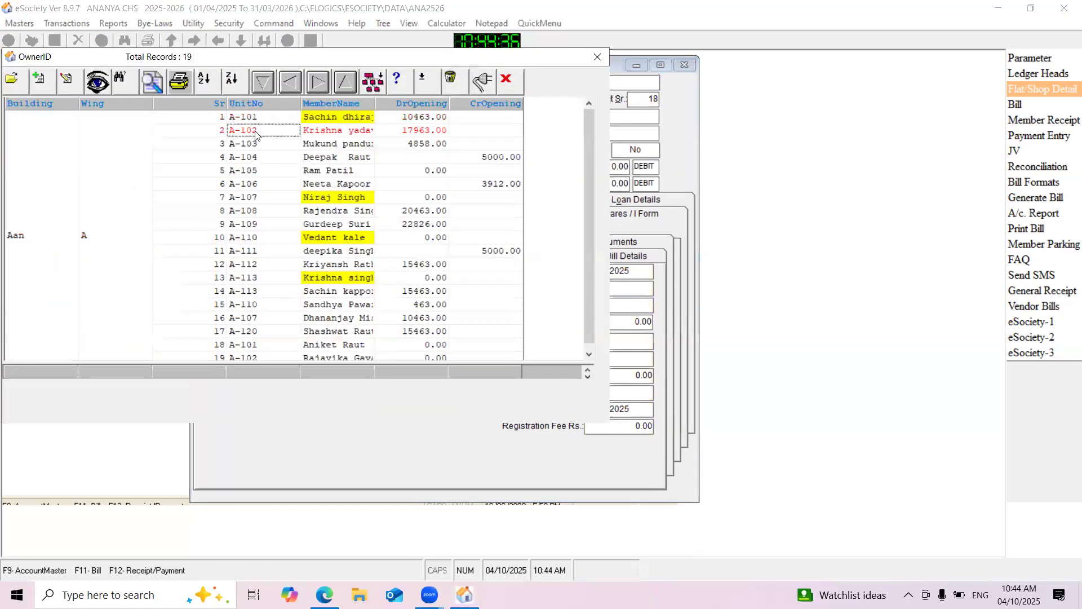
pyautogui.doubleClick(317, 130)
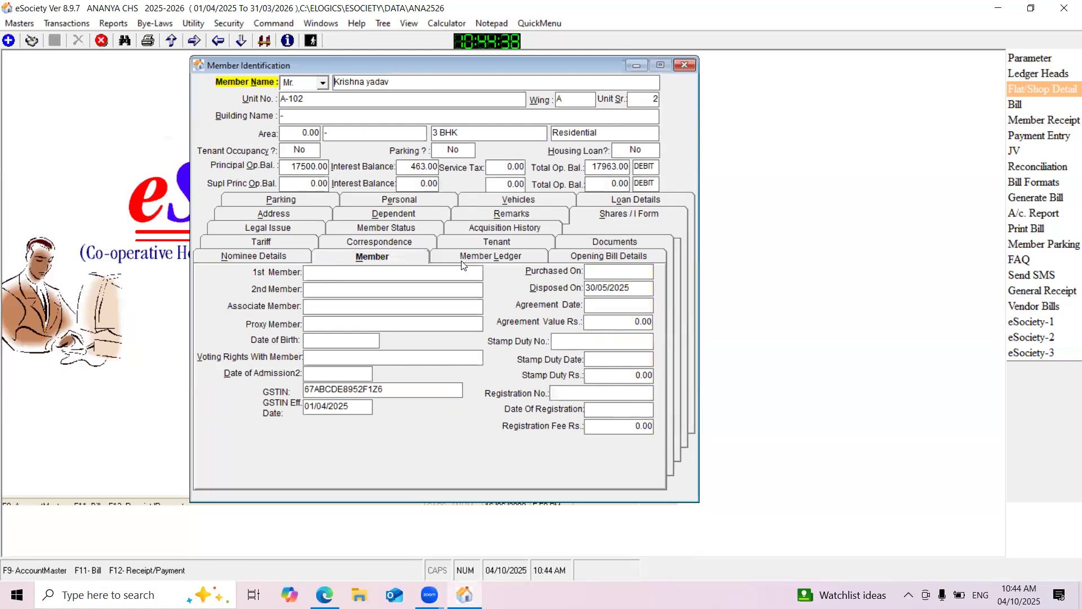
pyautogui.click(502, 253)
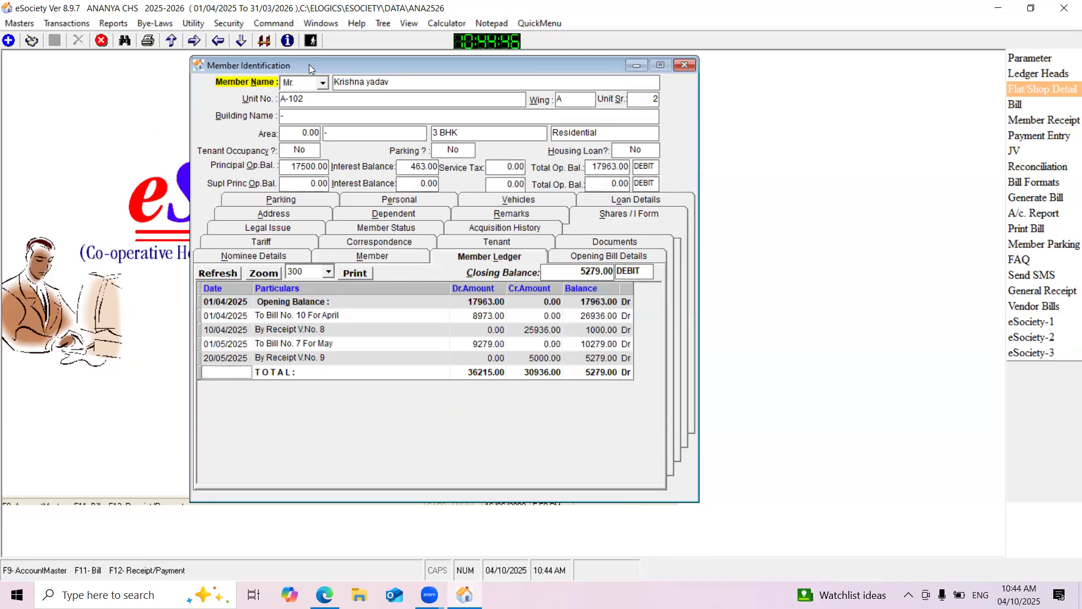
# Open the Debit Note / Credit Note / JV form and start a new general debit note
pyautogui.moveTo(308, 65); pyautogui.dragTo(298, 76)
pyautogui.click(66, 23)
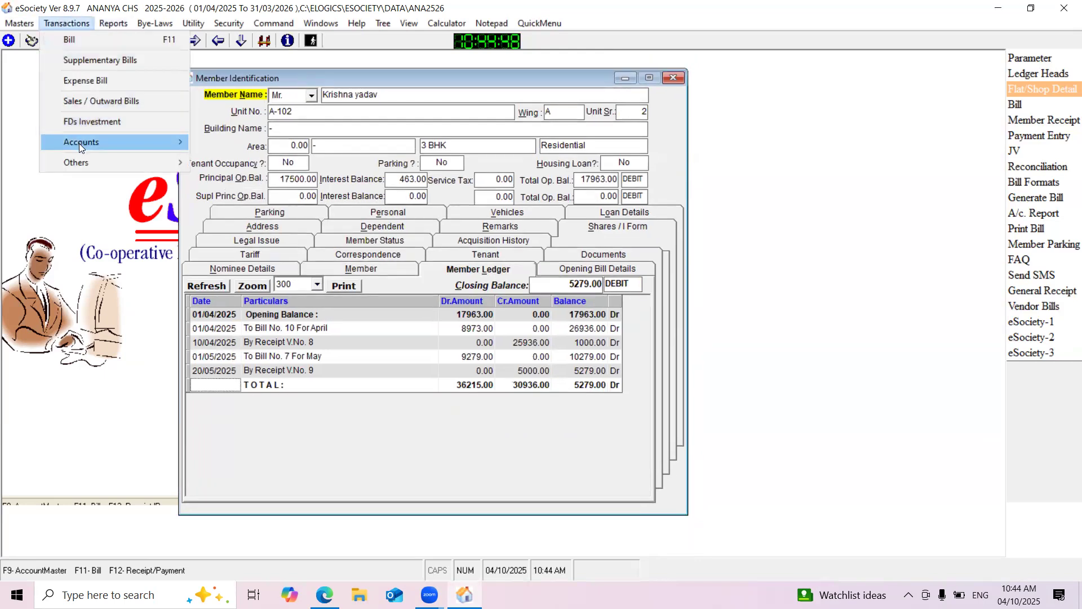
pyautogui.moveTo(79, 143)
pyautogui.click(238, 162)
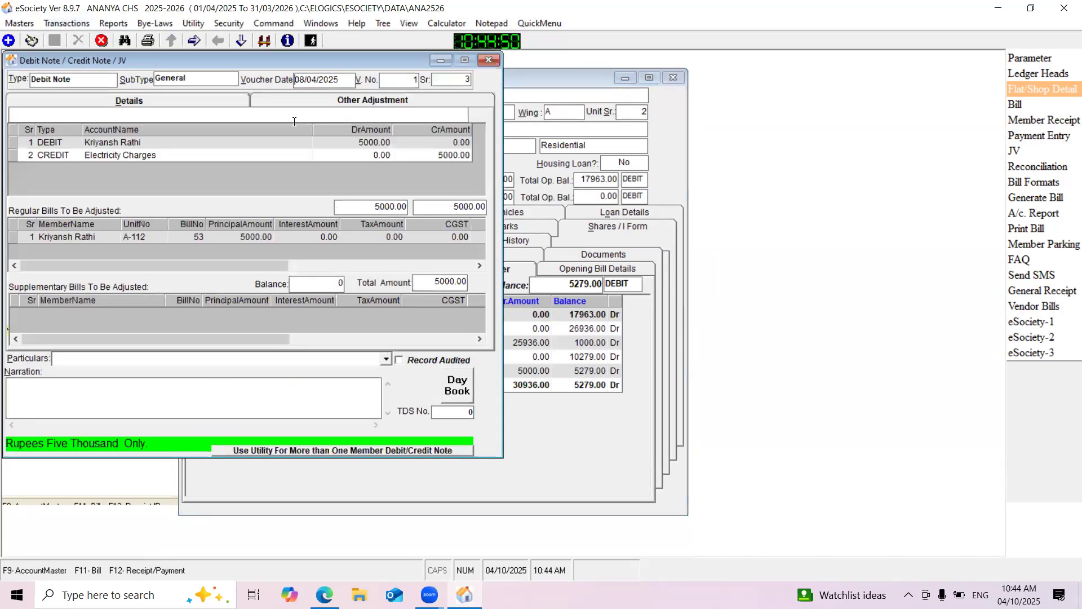
pyautogui.moveTo(304, 62); pyautogui.dragTo(268, 110)
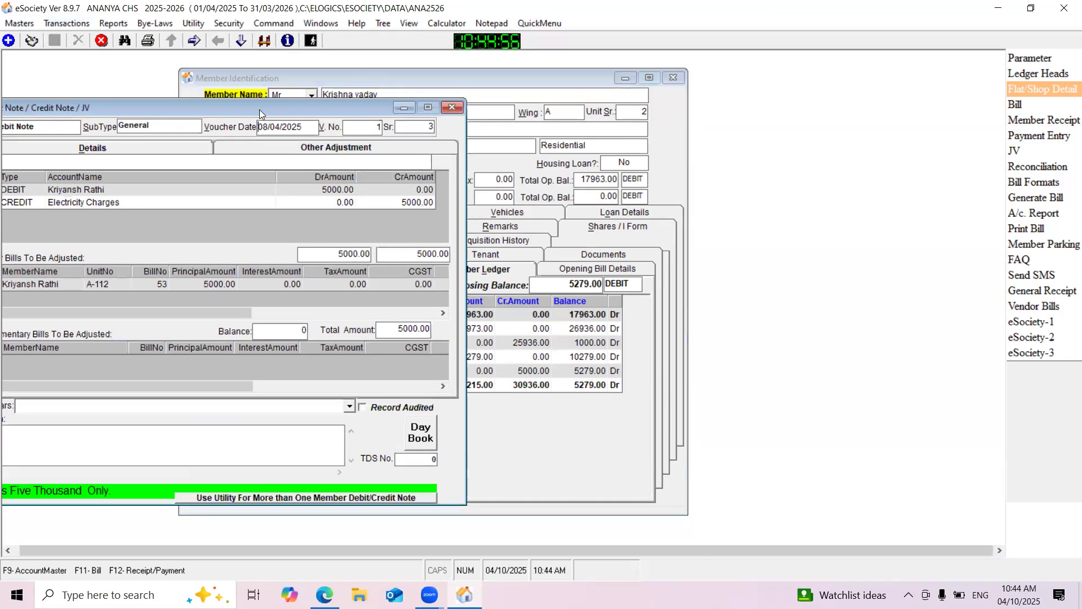
pyautogui.moveTo(259, 110); pyautogui.dragTo(392, 94)
pyautogui.click(32, 41)
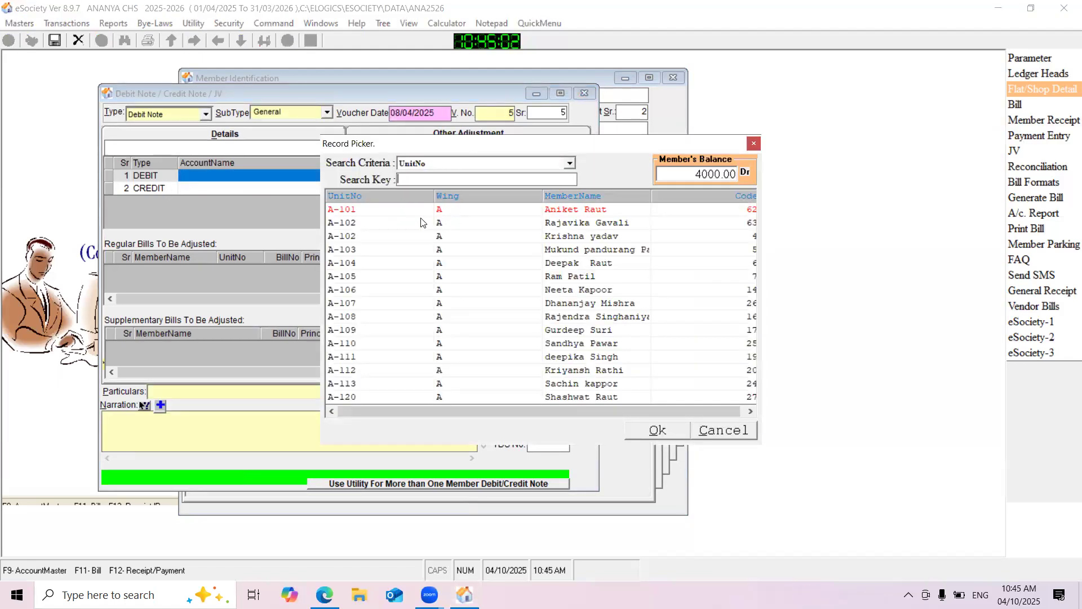
# Assign the new A-102 member to the note's debit row and the outgoing A-102 member to its credit row
pyautogui.doubleClick(548, 224)
pyautogui.click(231, 187)
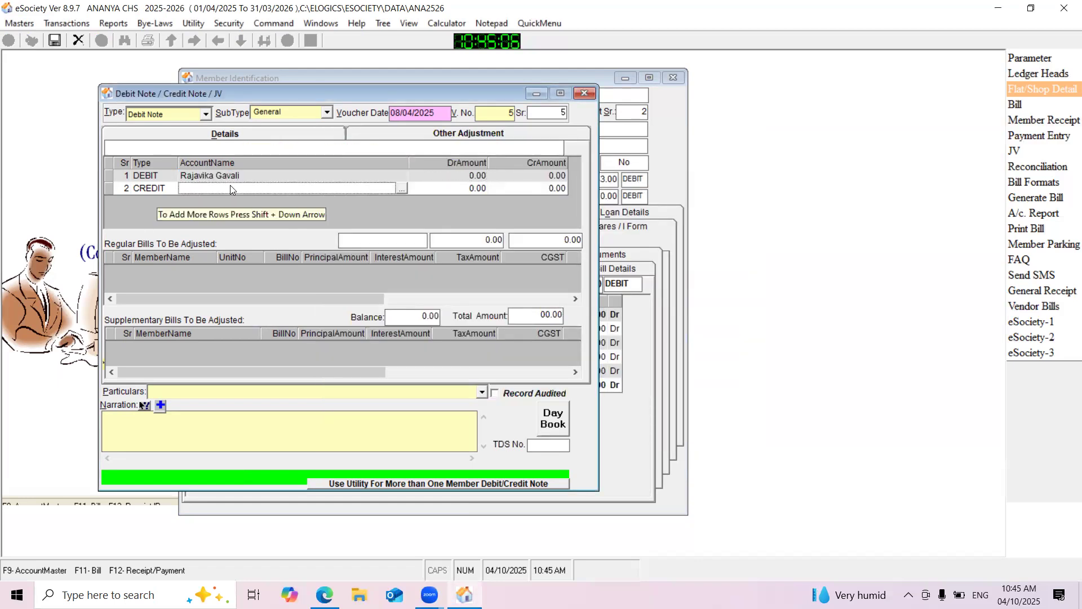
pyautogui.doubleClick(230, 188)
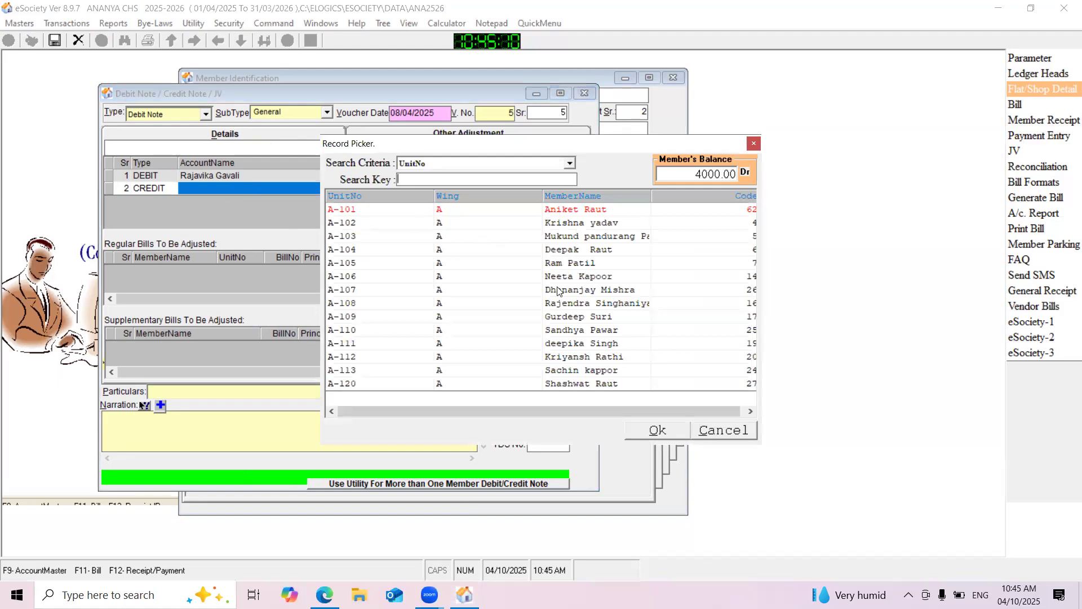
pyautogui.doubleClick(571, 221)
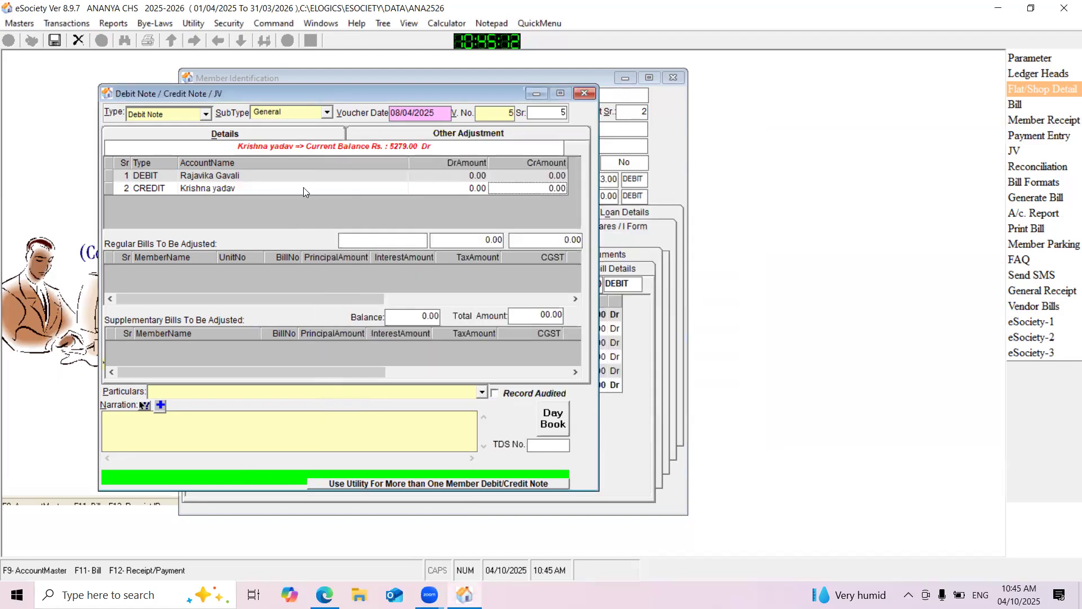
# Enter a debit amount of 5279 for the new A-102 member and the matching credit for the outgoing member
pyautogui.click(194, 188)
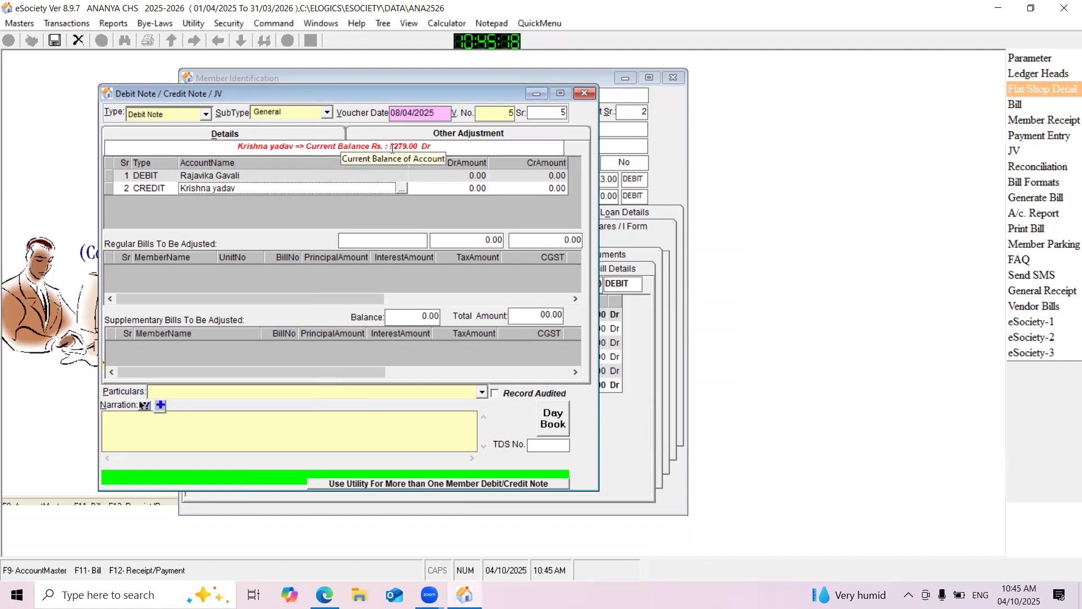
pyautogui.click(445, 173)
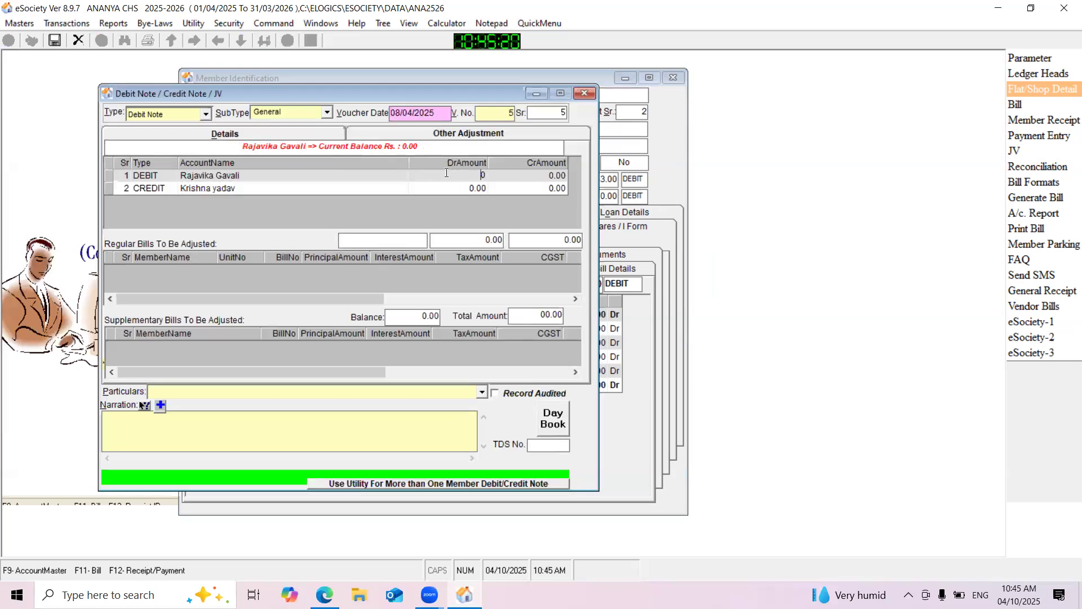
pyautogui.write('5279')
pyautogui.click(521, 191)
# Set the debit note's voucher date to 30/05/2025 and its subtype to Transfer, and save the note
pyautogui.moveTo(448, 113); pyautogui.dragTo(353, 113)
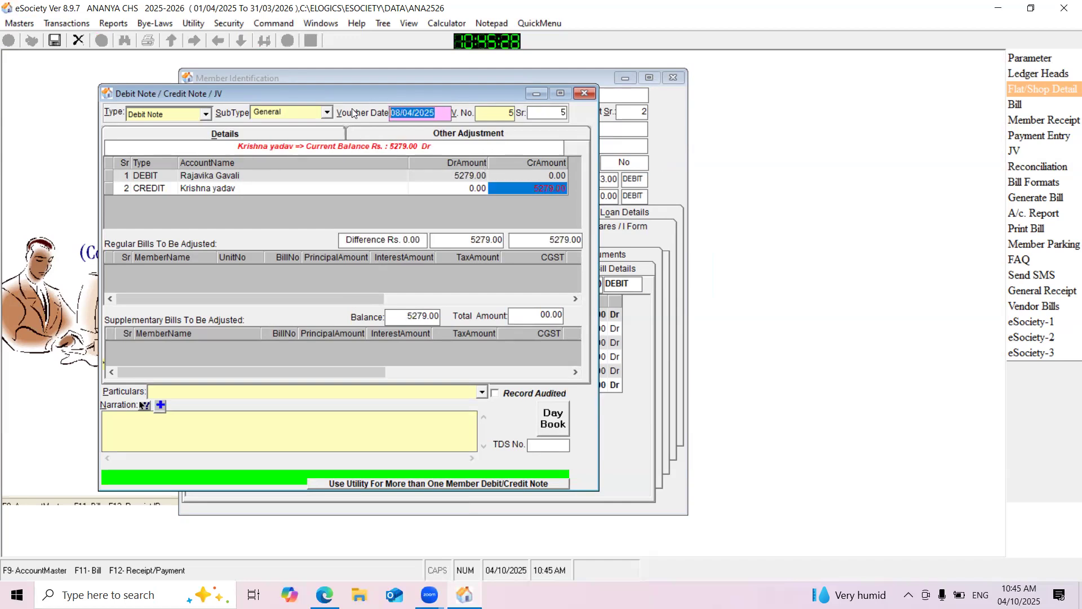
pyautogui.write('30/05/2025')
pyautogui.click(327, 114)
pyautogui.click(277, 149)
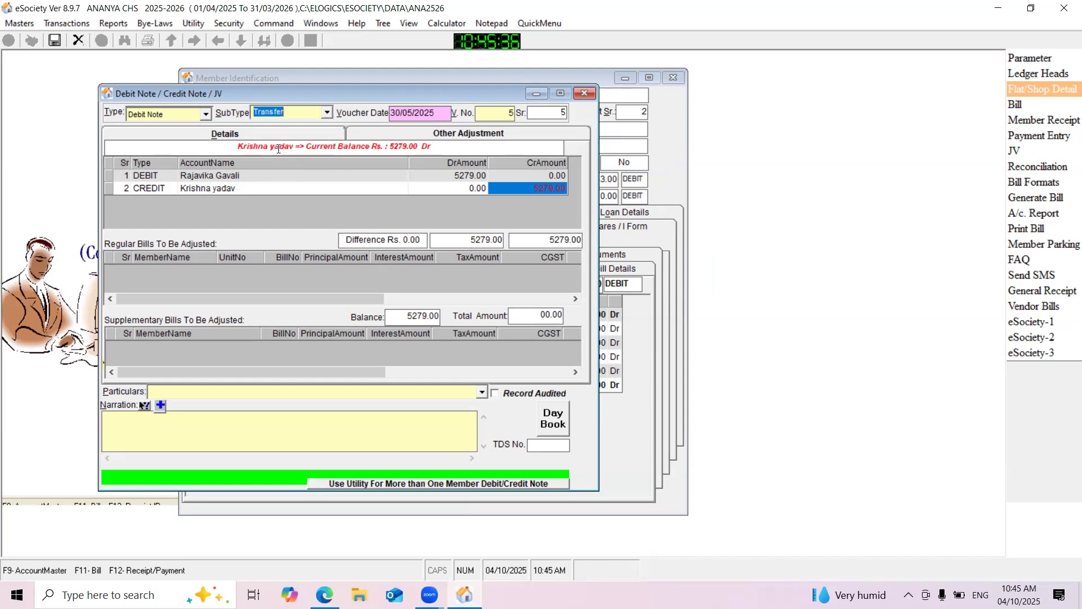
pyautogui.moveTo(259, 99); pyautogui.dragTo(274, 95)
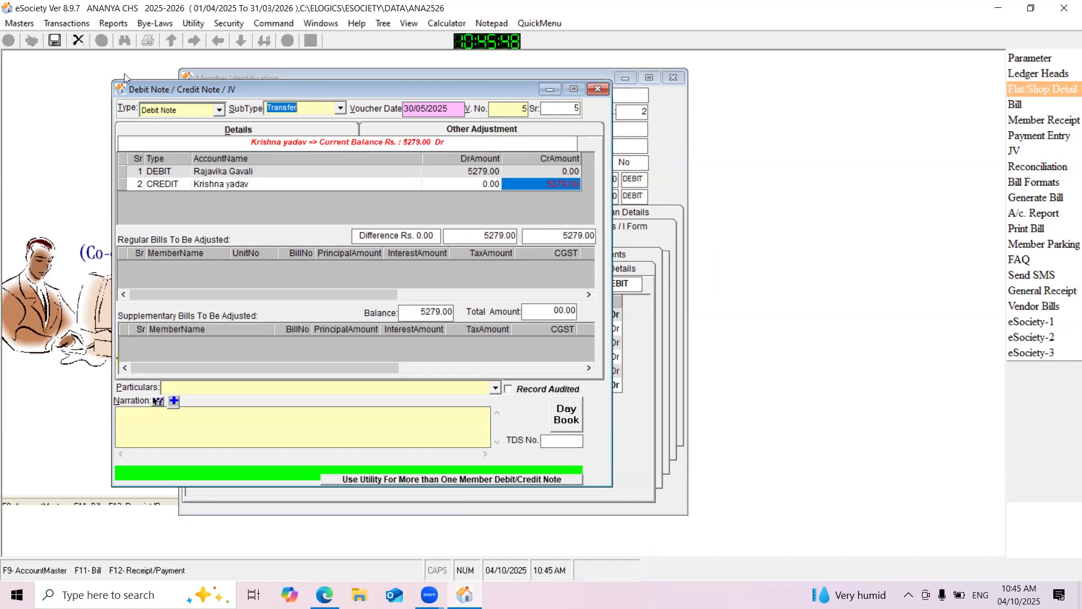
pyautogui.click(55, 40)
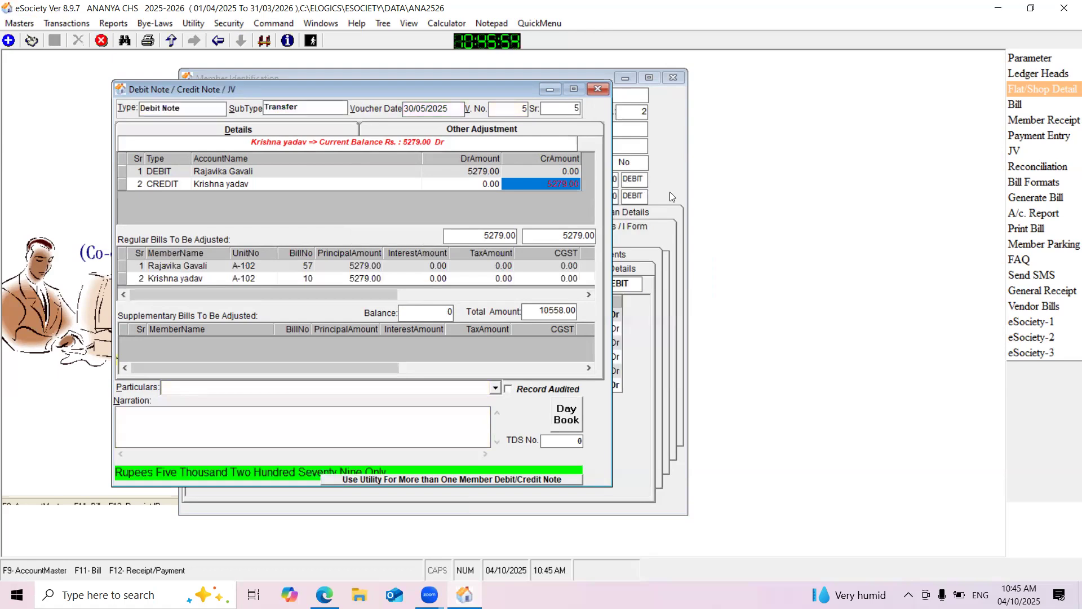
# Close the debit note and check its entry and the closing balance in the outgoing A-102 member's ledger
pyautogui.click(599, 89)
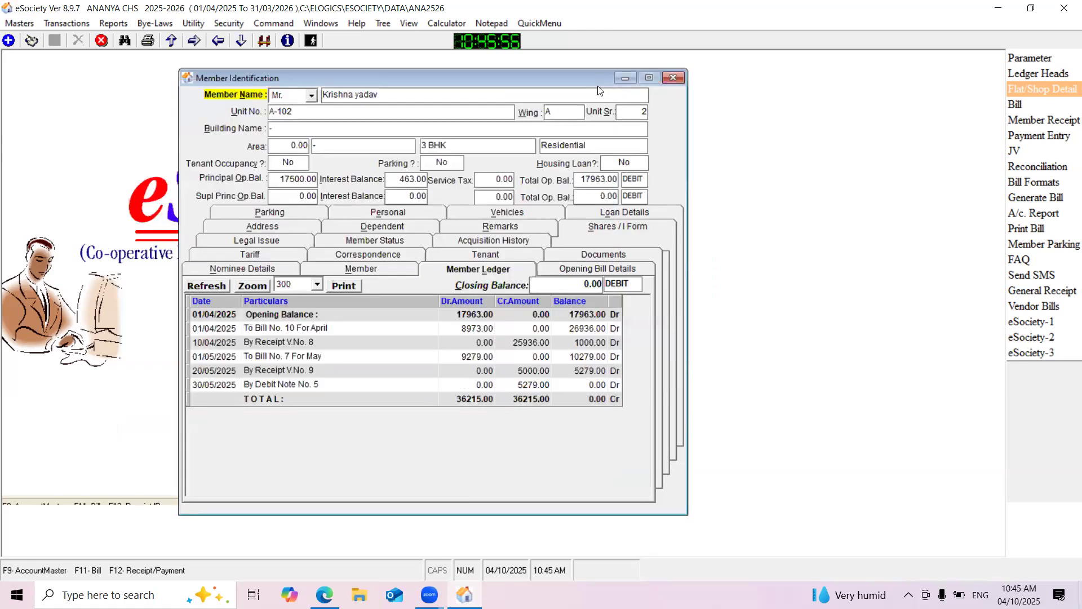
pyautogui.moveTo(474, 75); pyautogui.dragTo(473, 73)
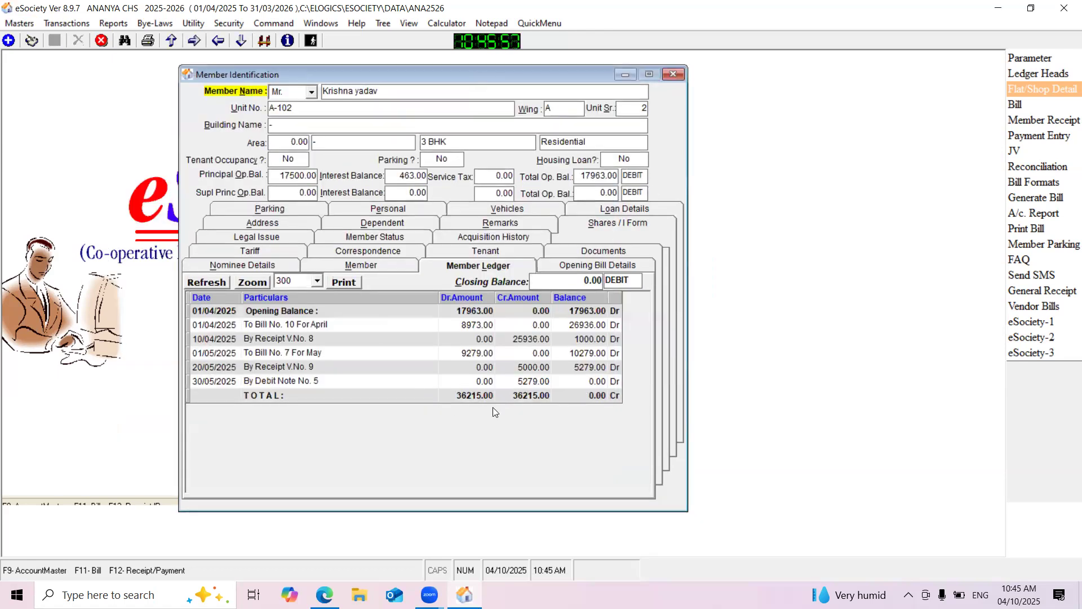
pyautogui.click(402, 386)
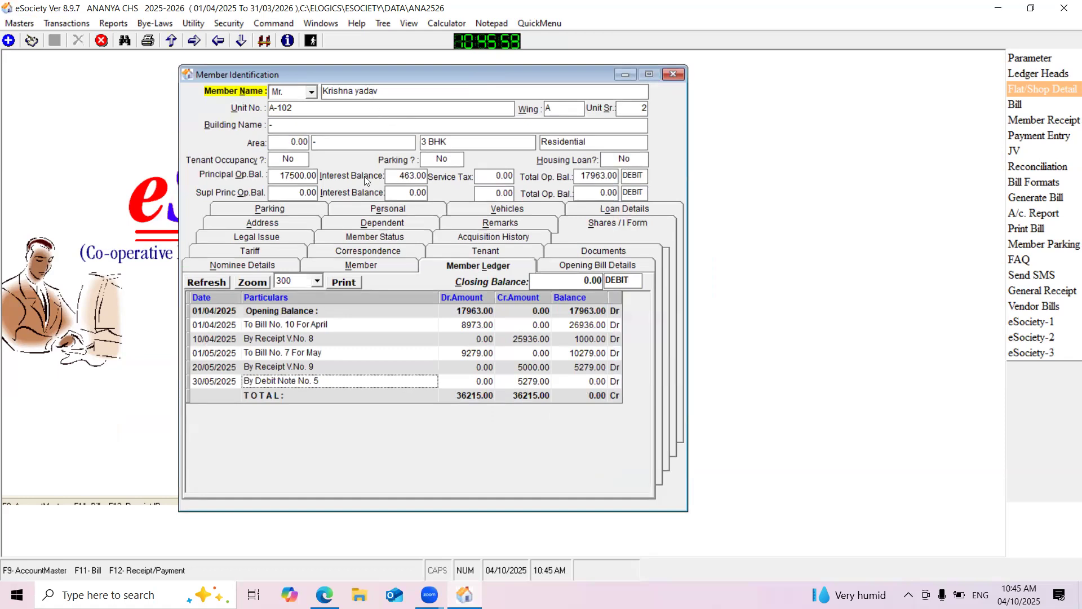
pyautogui.click(564, 385)
pyautogui.click(594, 396)
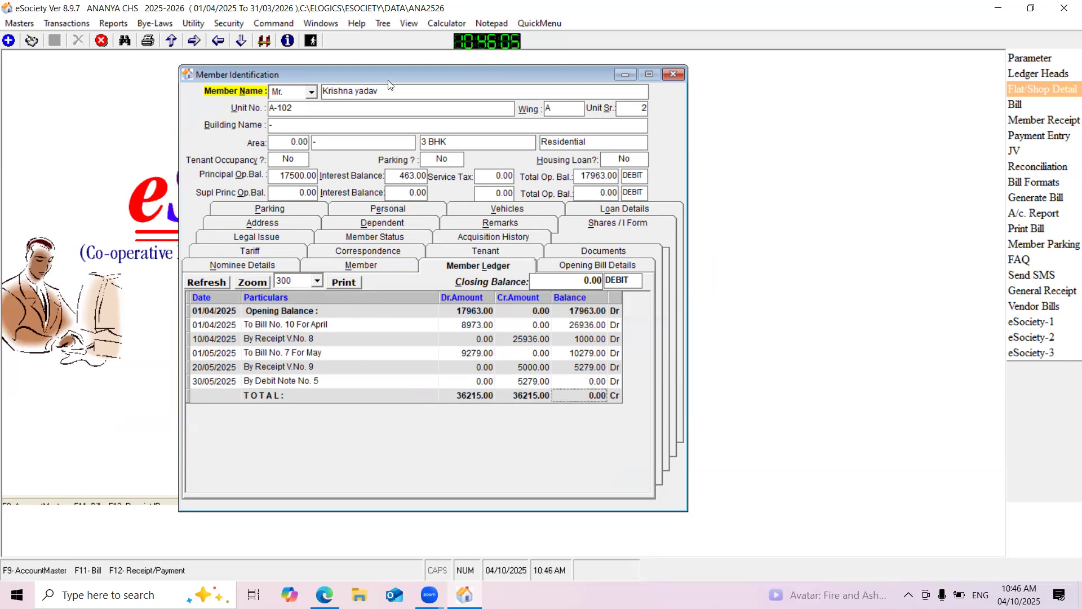
# Find the new A-102 member's record in the member list and review the debit note entry in the ledger
pyautogui.click(265, 41)
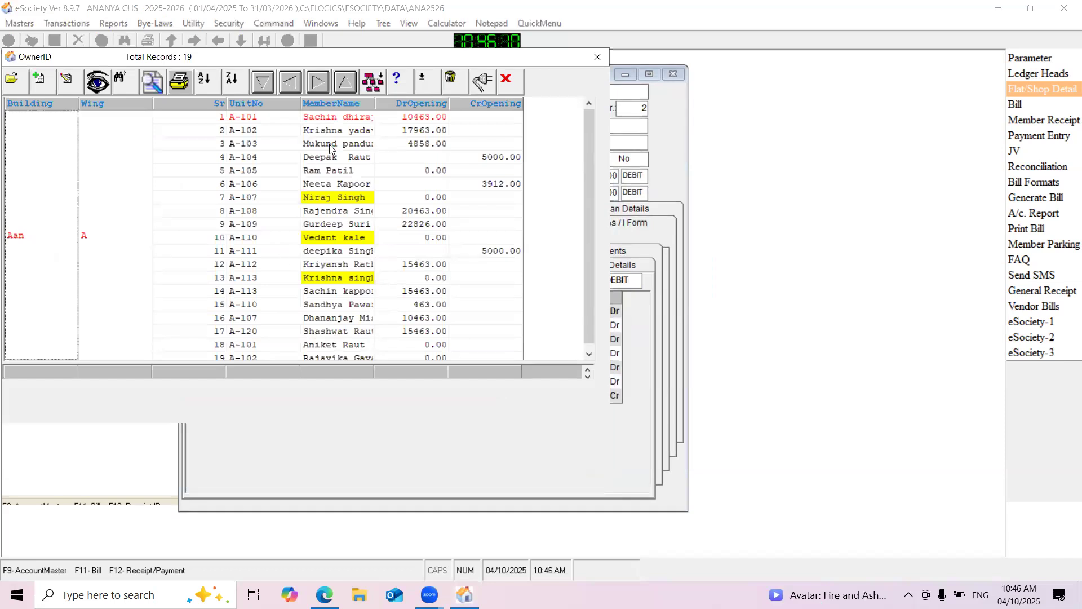
pyautogui.moveTo(587, 236); pyautogui.dragTo(587, 291)
pyautogui.doubleClick(335, 345)
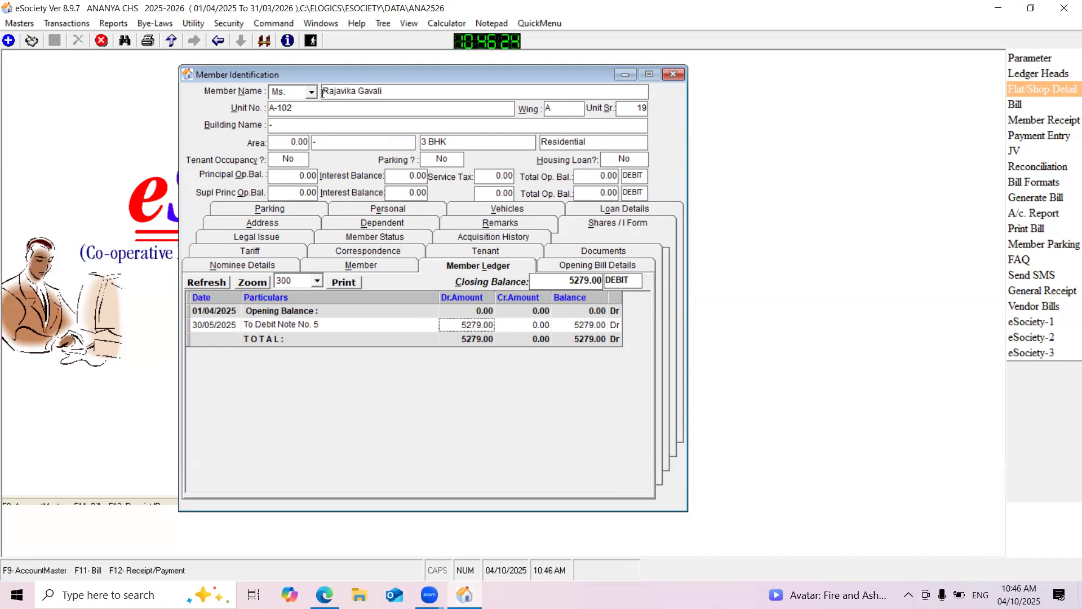
pyautogui.moveTo(309, 72); pyautogui.dragTo(279, 54)
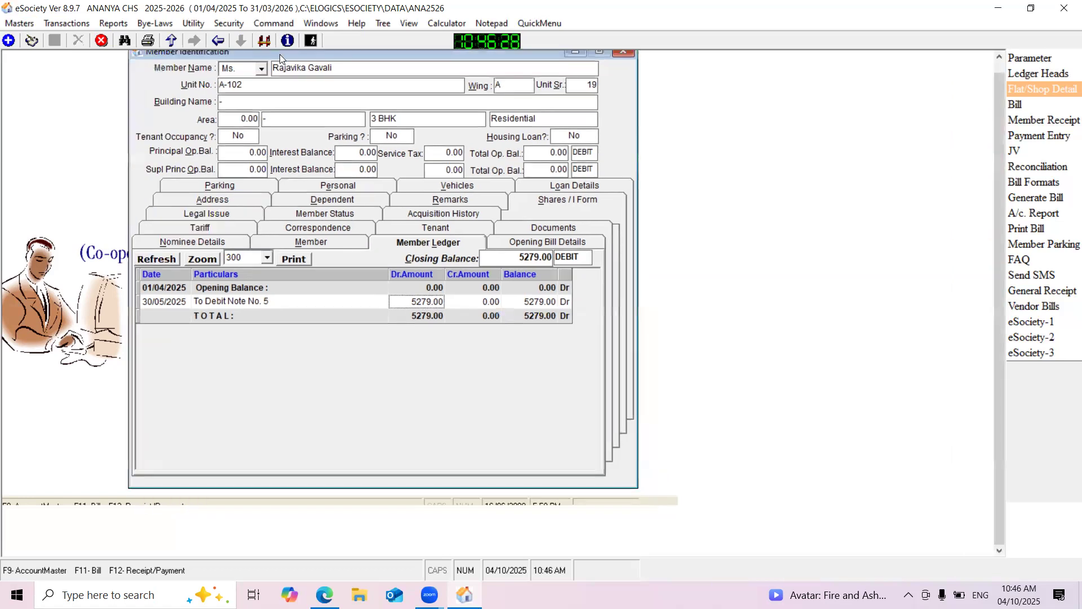
pyautogui.click(32, 45)
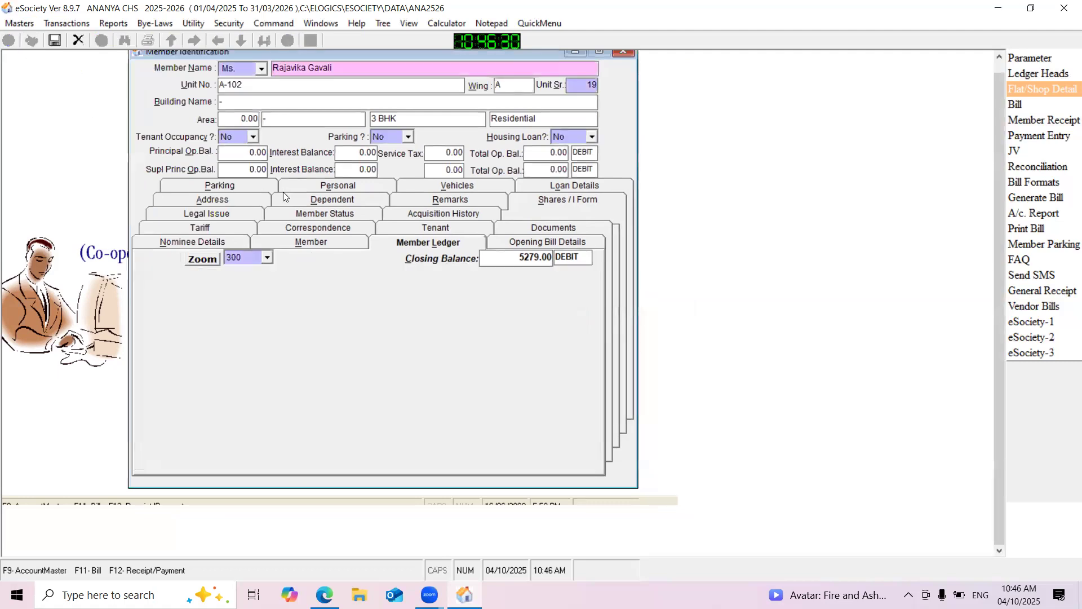
pyautogui.click(326, 213)
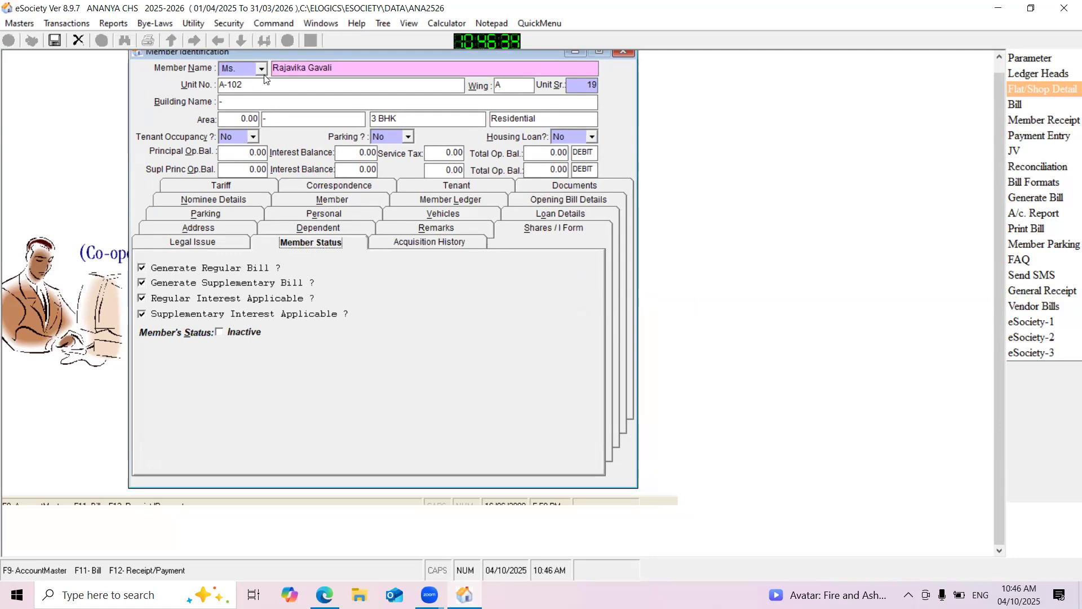
pyautogui.click(83, 44)
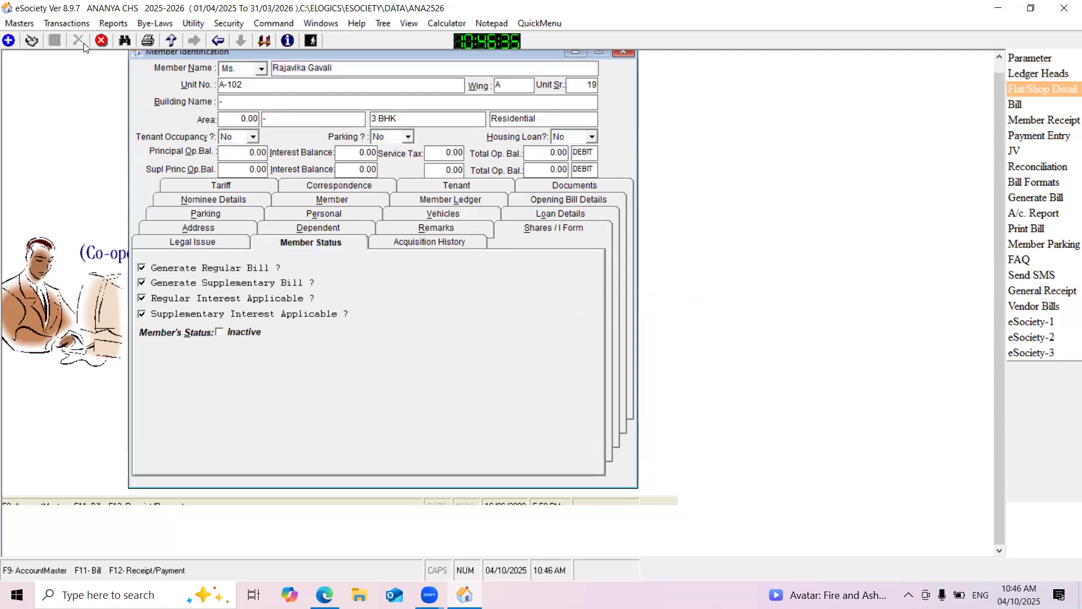
# Mark the outgoing A-102 member as Inactive in the member status, save the record and close the member form
pyautogui.click(268, 40)
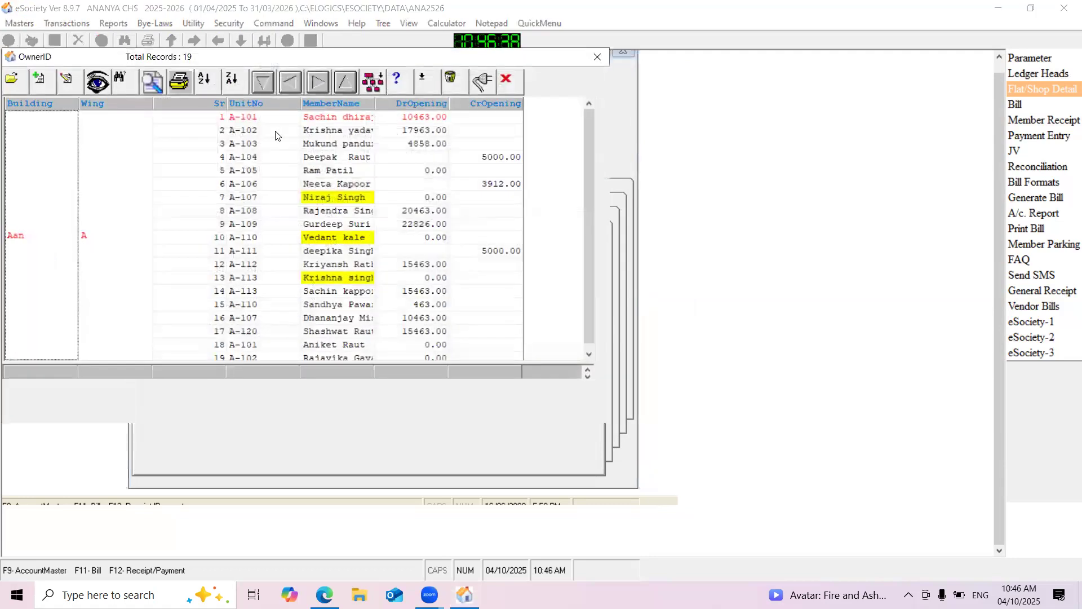
pyautogui.doubleClick(275, 136)
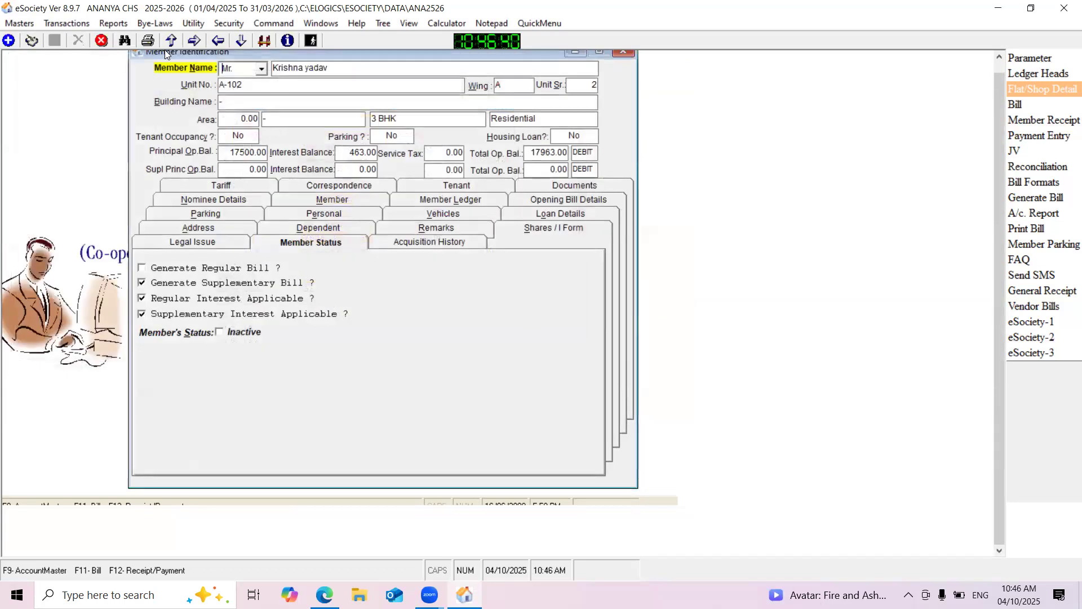
pyautogui.click(31, 41)
pyautogui.click(221, 332)
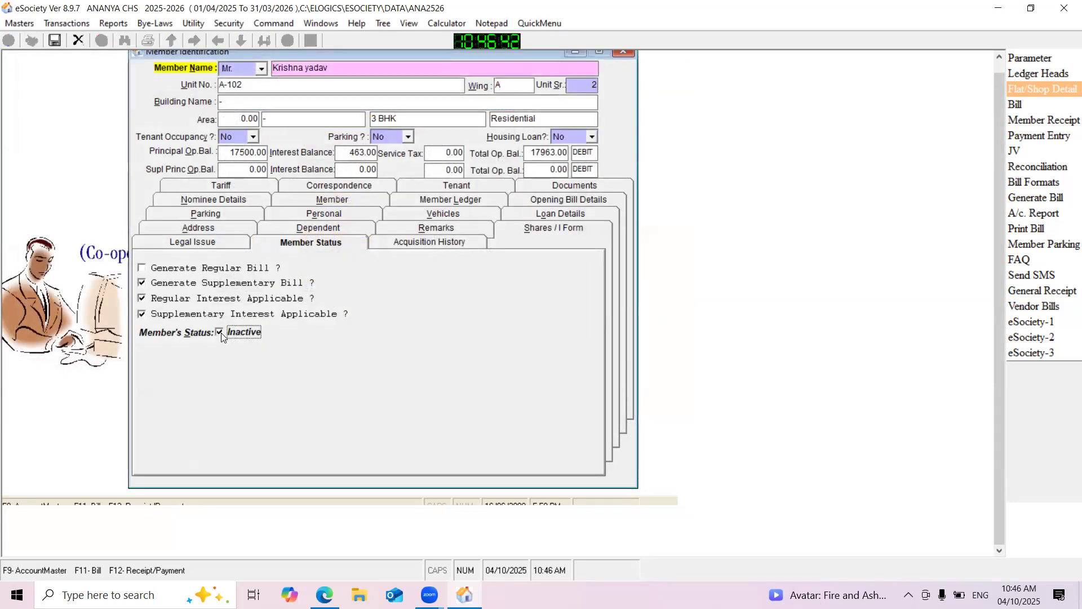
pyautogui.click(55, 40)
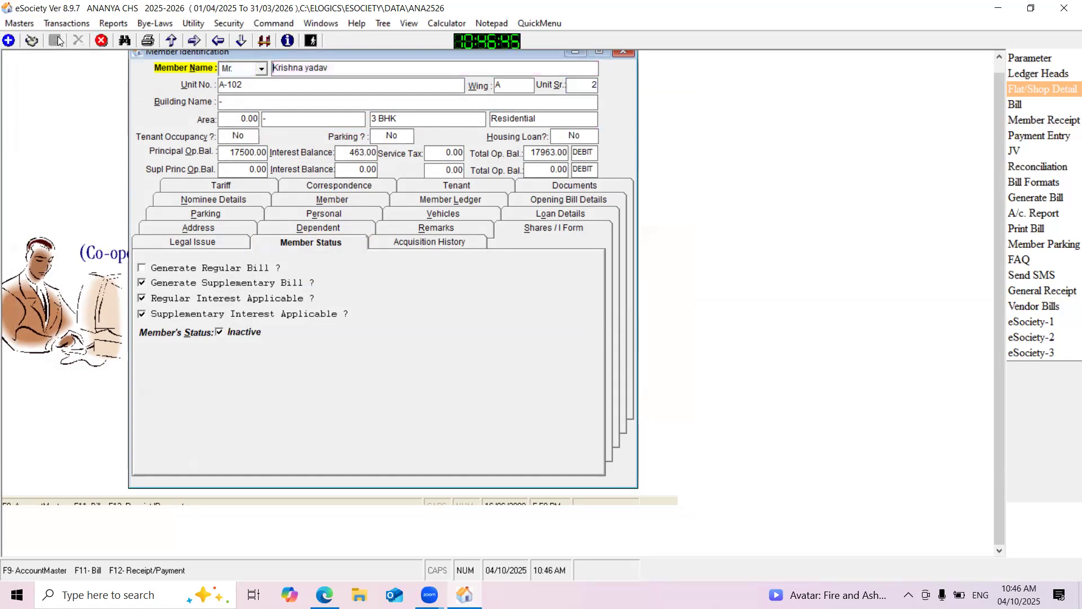
pyautogui.click(624, 52)
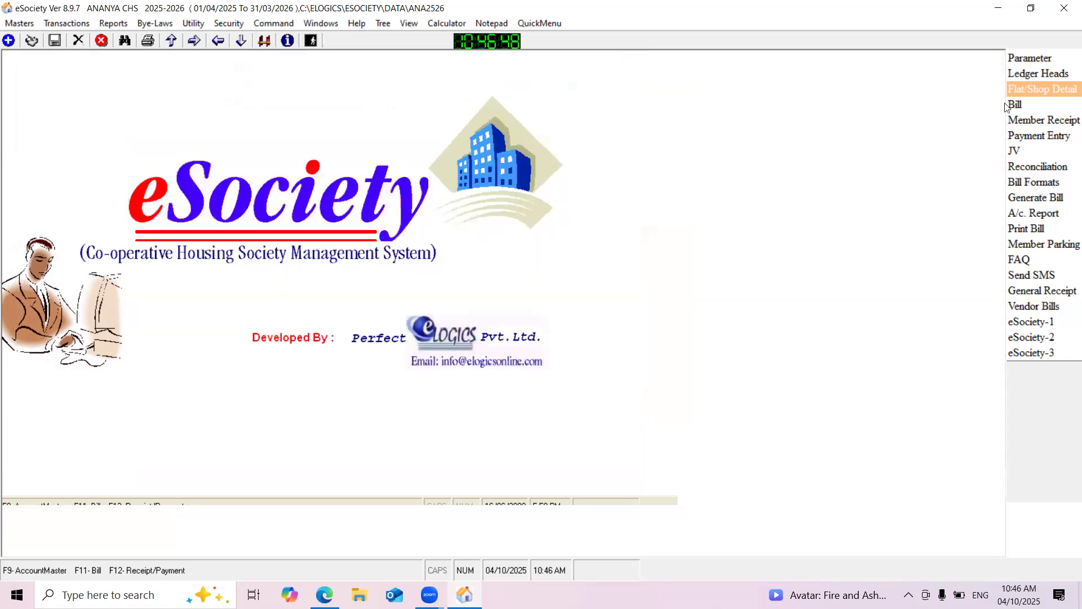
# Open the flat/shop details of unit A-102 and review its ledger and its present and previous occupants
pyautogui.click(1022, 89)
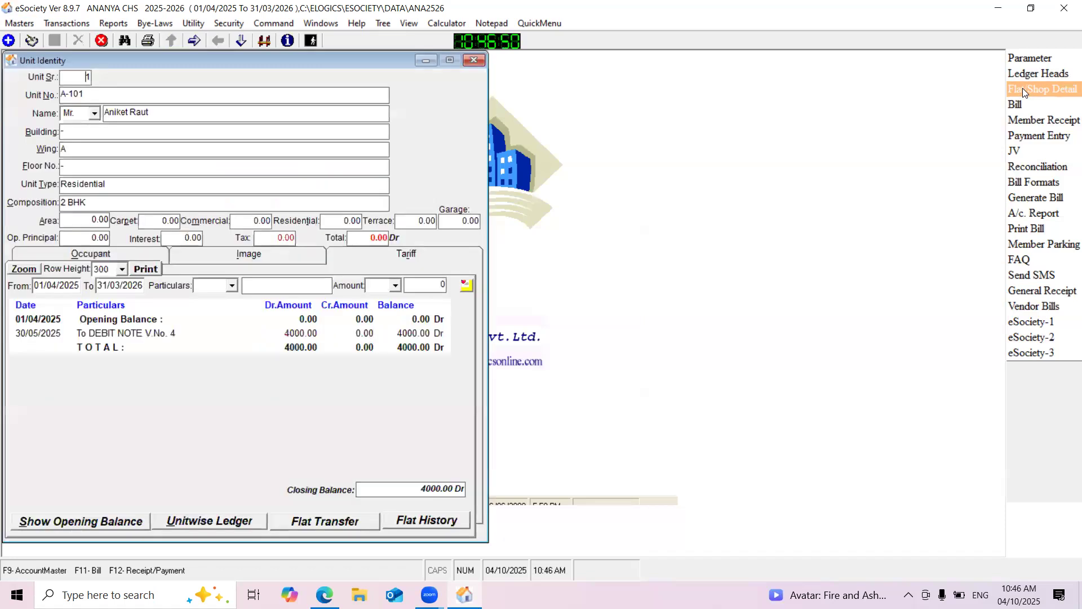
pyautogui.moveTo(250, 59); pyautogui.dragTo(293, 61)
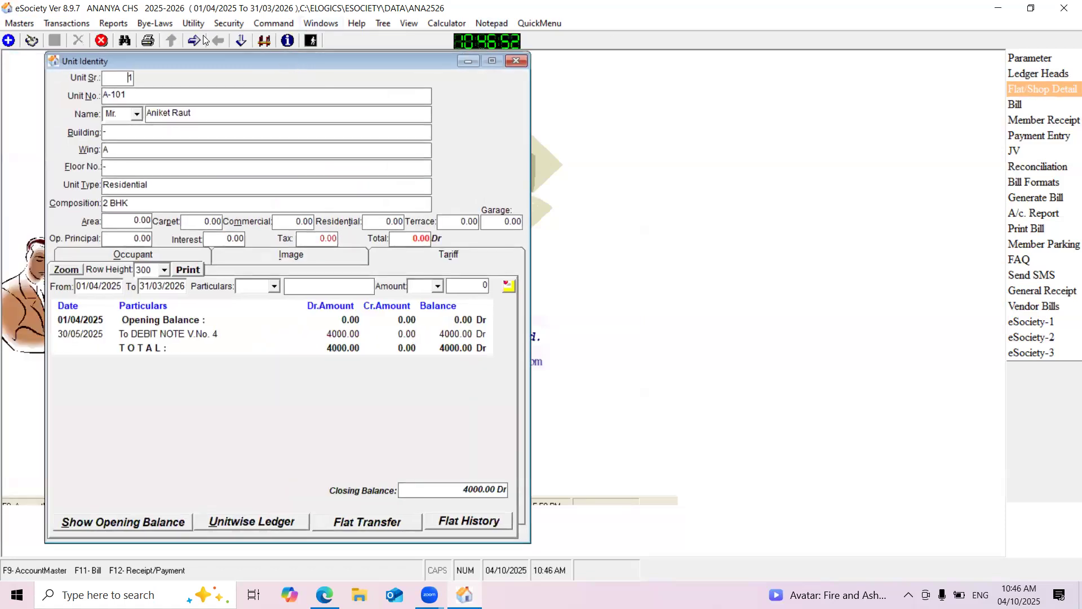
pyautogui.click(193, 39)
pyautogui.moveTo(158, 62); pyautogui.dragTo(139, 97)
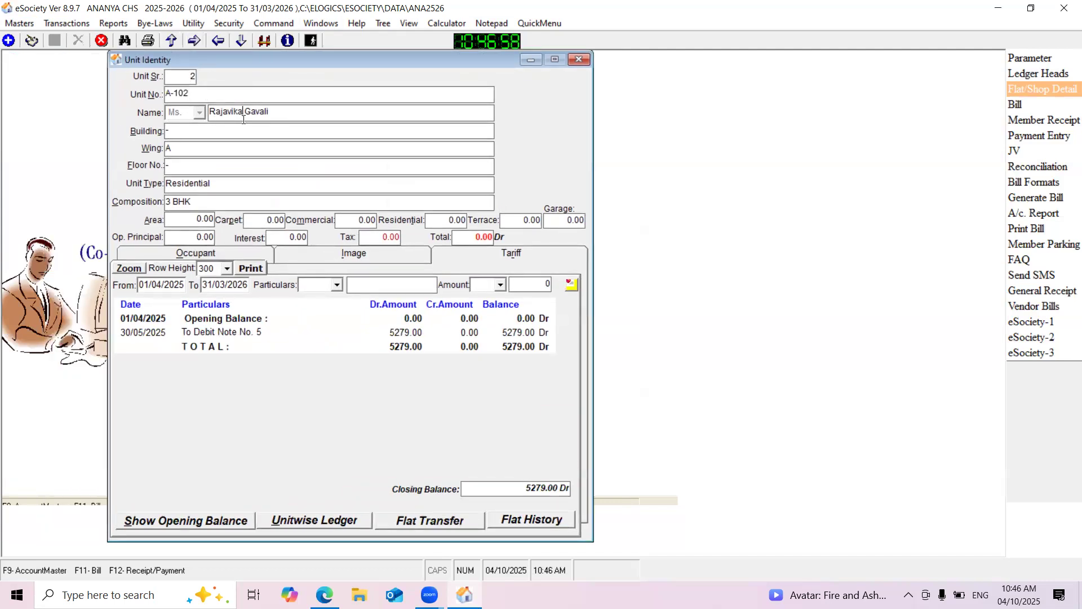
pyautogui.click(196, 254)
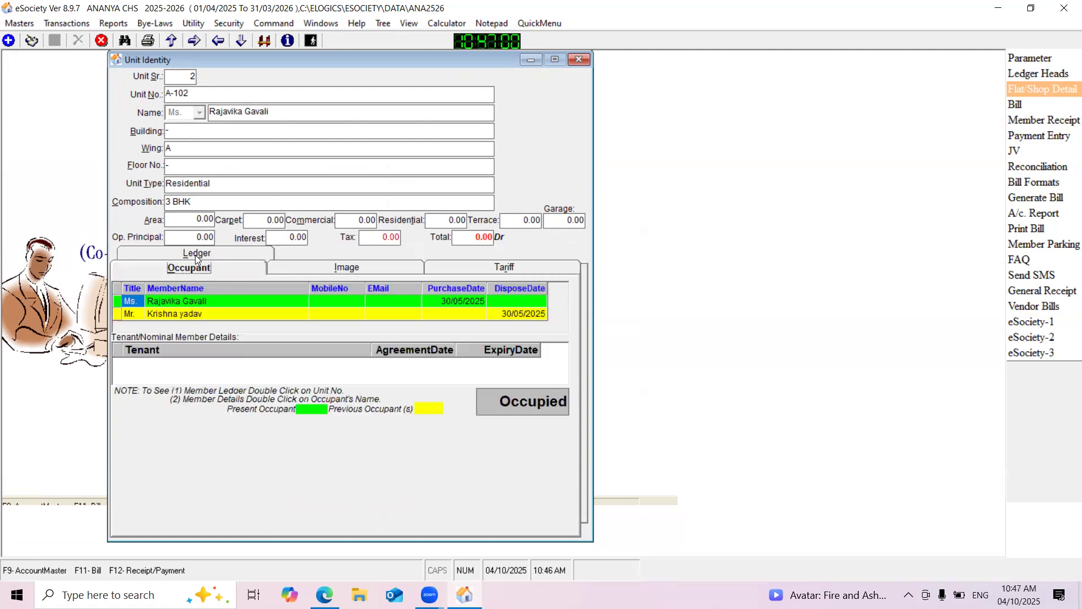
pyautogui.click(188, 314)
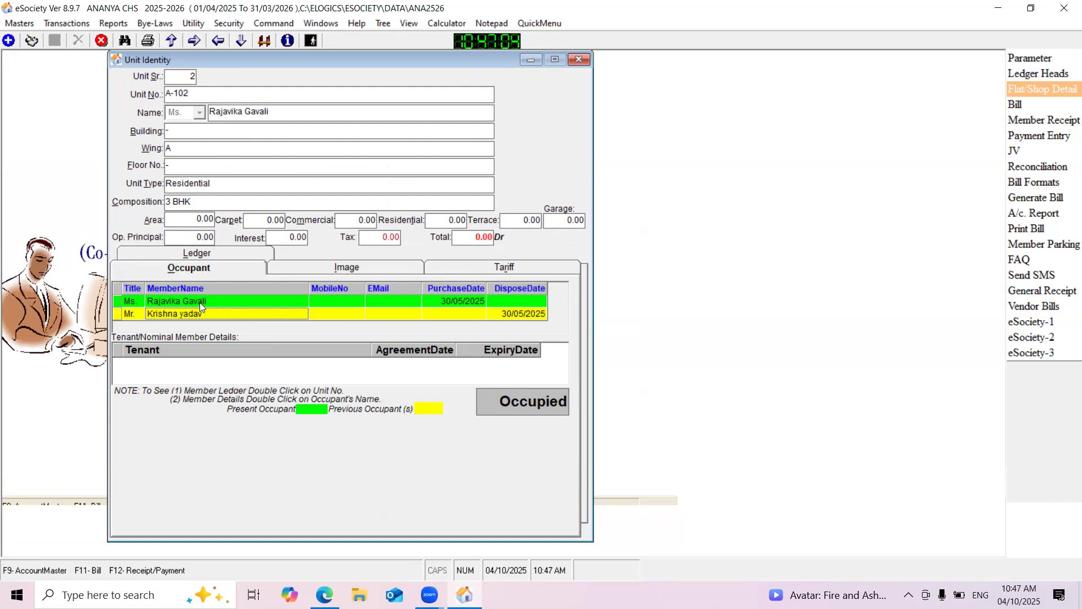
pyautogui.click(172, 304)
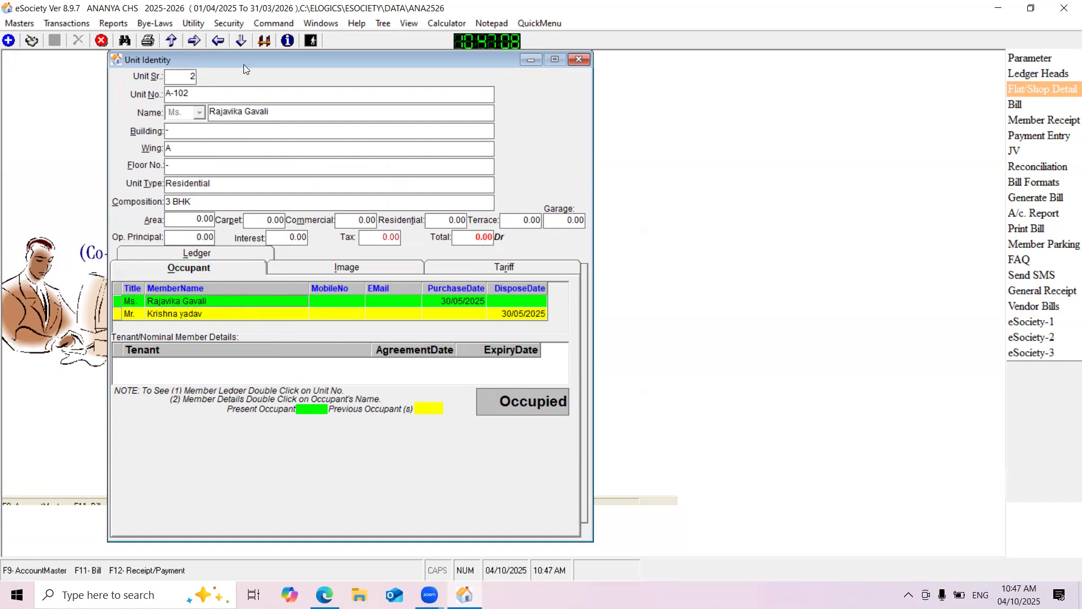
pyautogui.moveTo(243, 65); pyautogui.dragTo(279, 65)
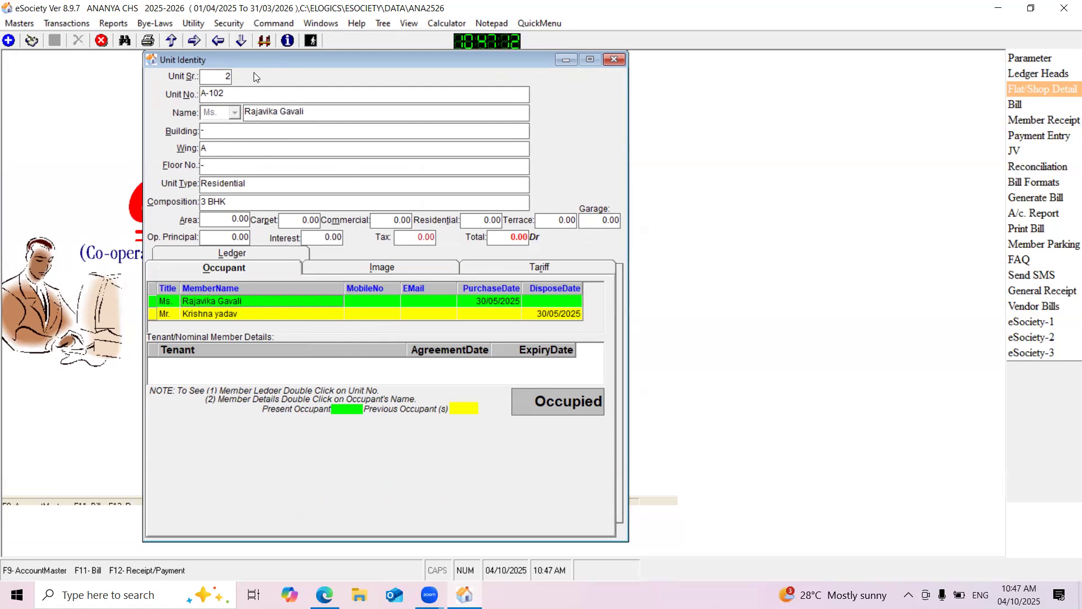
pyautogui.moveTo(218, 55); pyautogui.dragTo(240, 59)
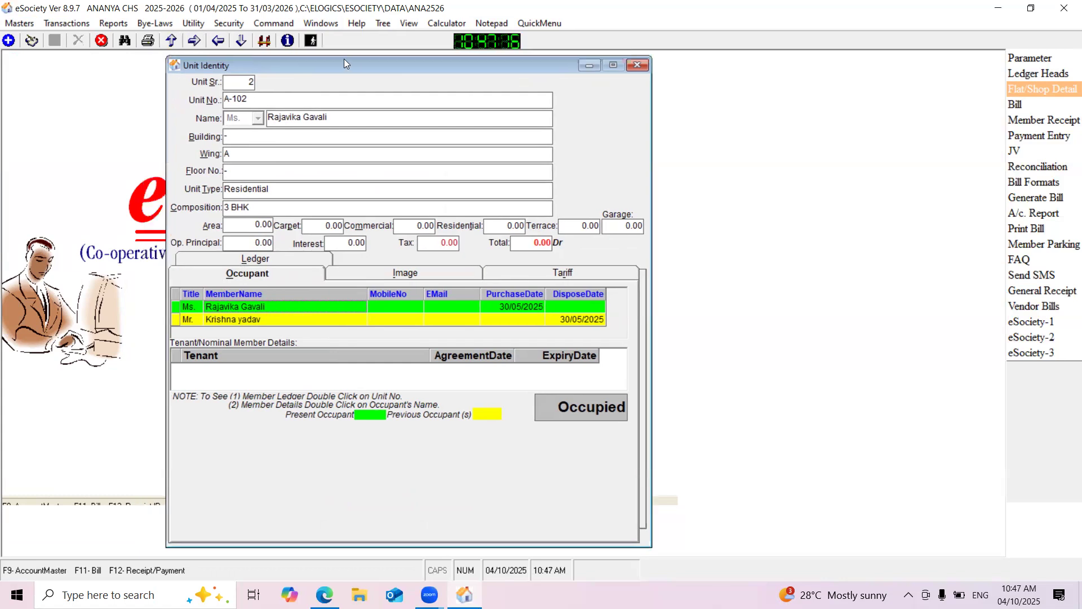
pyautogui.moveTo(348, 59); pyautogui.dragTo(358, 58)
# Go to unit A-103 in the flat/shop details and review its occupant and ledger
pyautogui.click(195, 41)
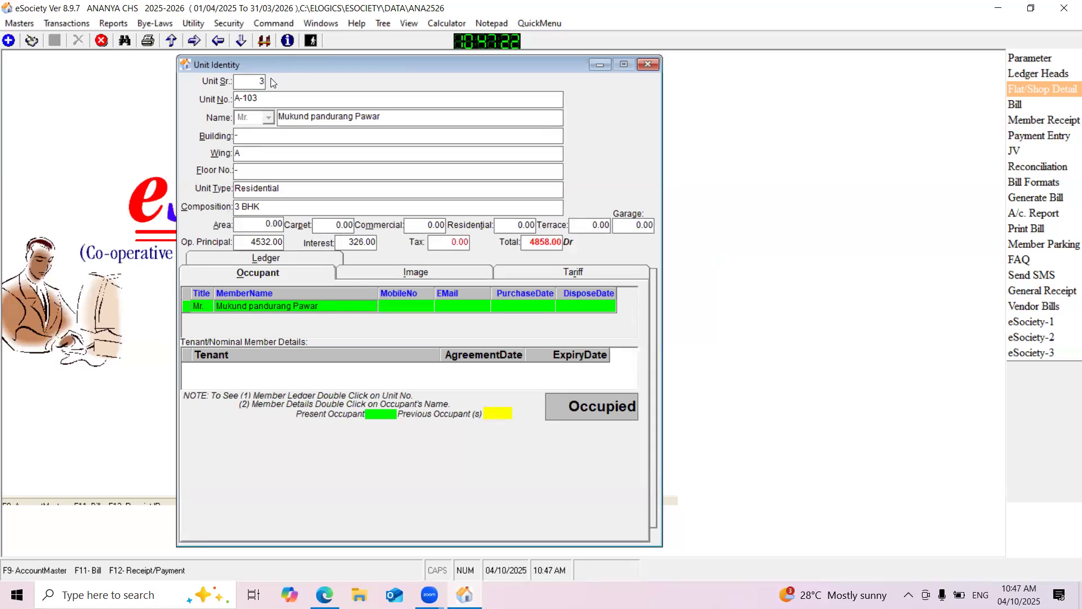
pyautogui.moveTo(270, 96); pyautogui.dragTo(212, 101)
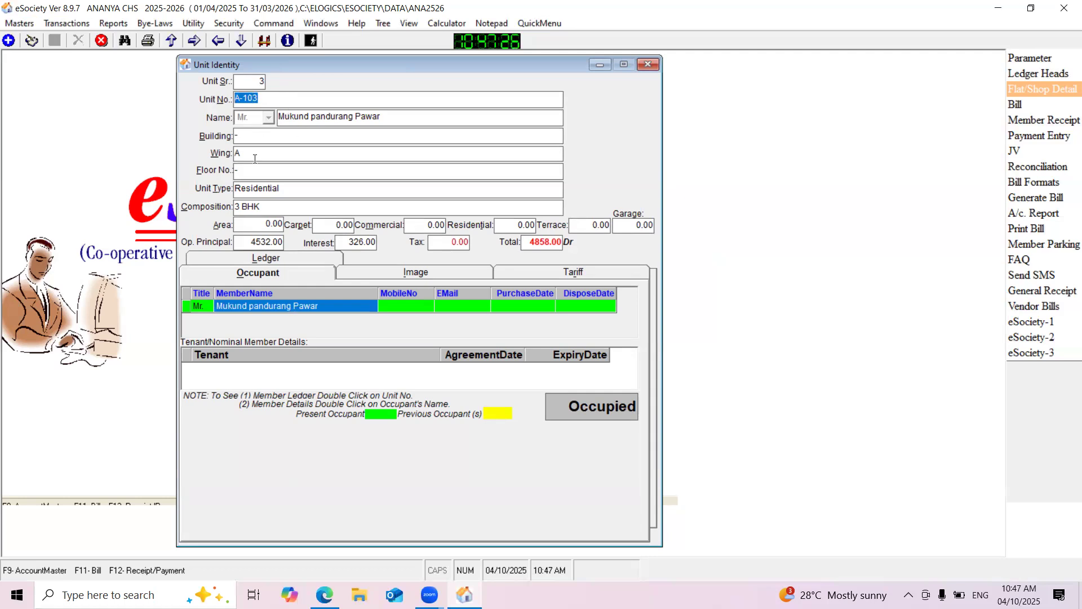
pyautogui.click(261, 258)
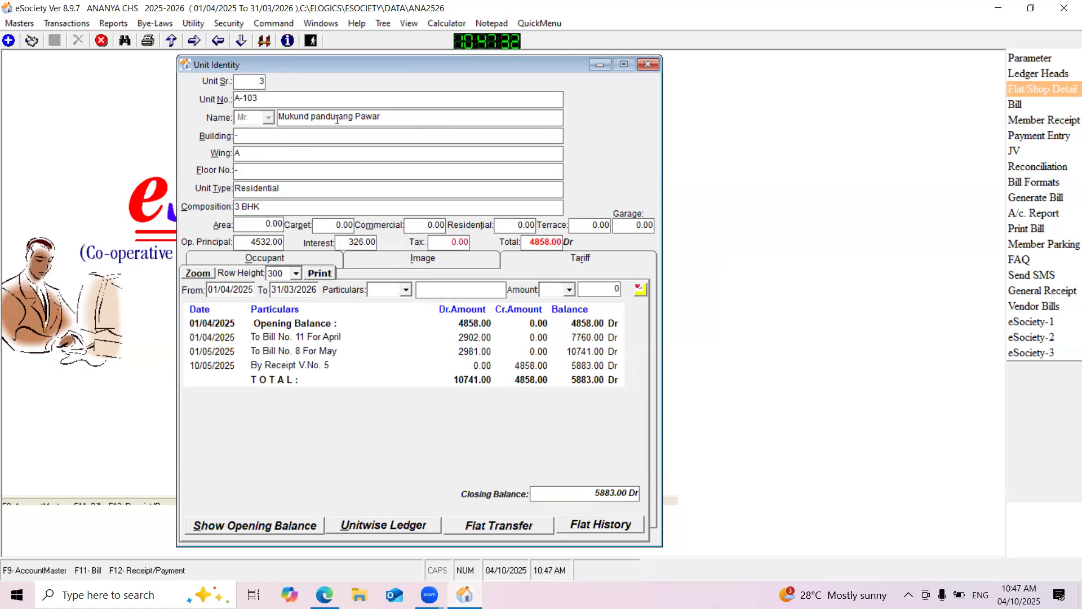
pyautogui.moveTo(279, 102); pyautogui.dragTo(205, 104)
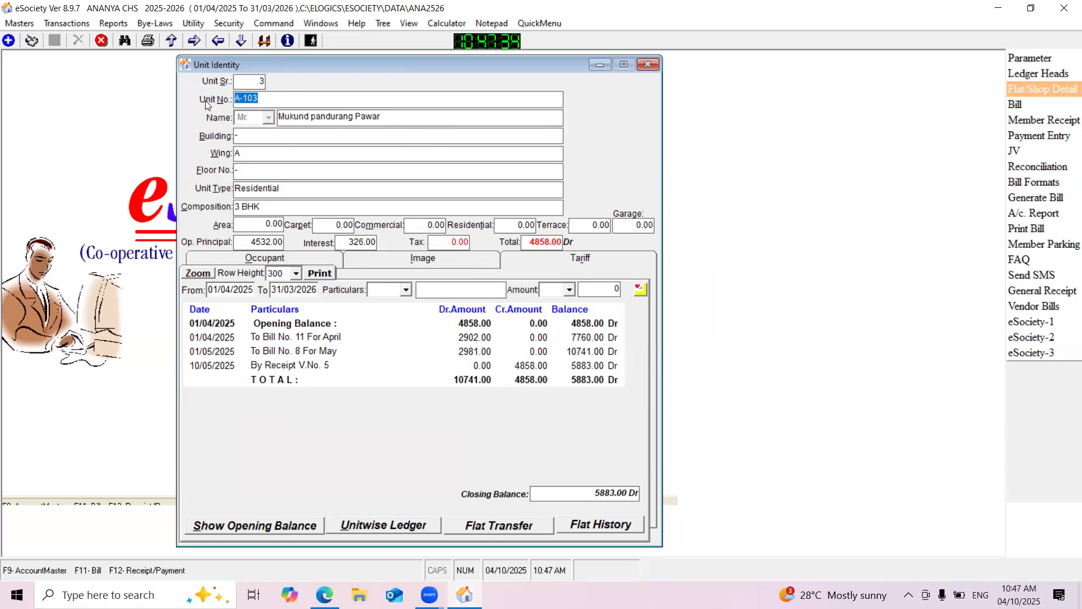
pyautogui.click(306, 120)
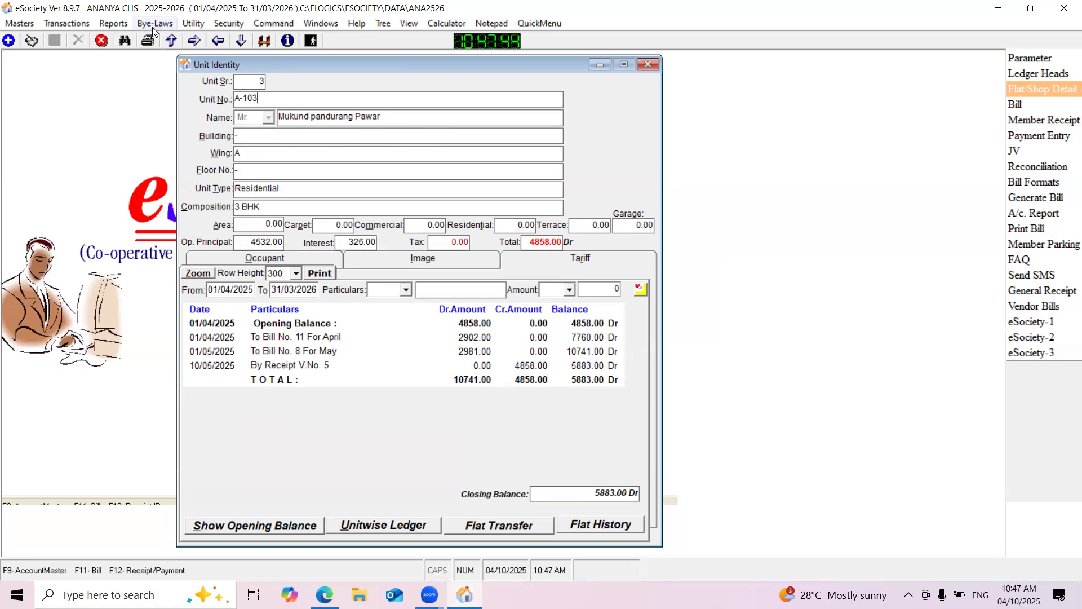
pyautogui.moveTo(252, 61); pyautogui.dragTo(265, 58)
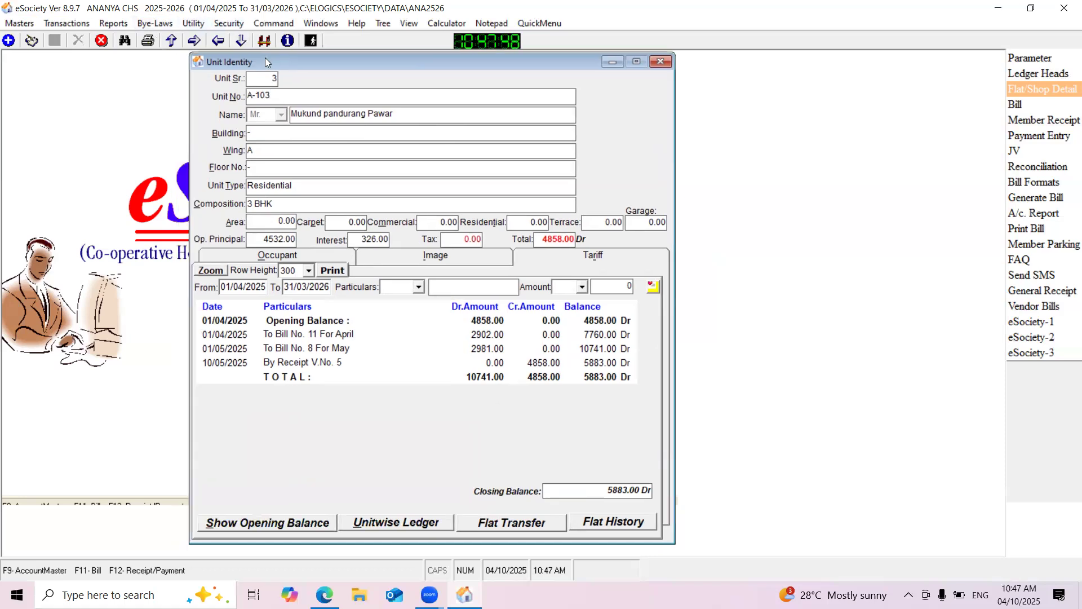
# Start a member flat/shop transfer from the utility and set the transfer date to 30/05/2025
pyautogui.click(194, 23)
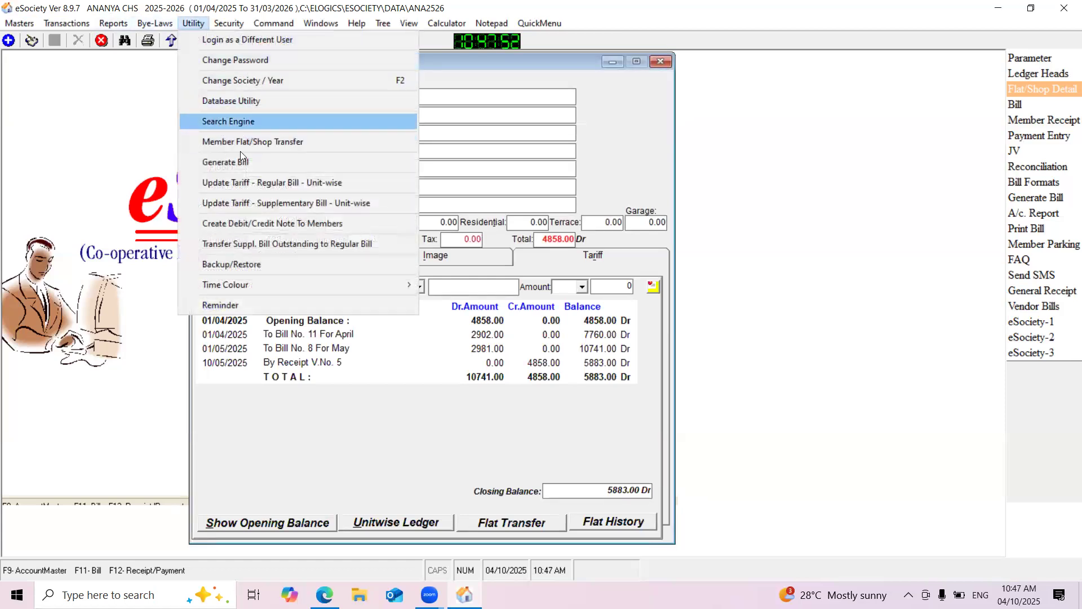
pyautogui.click(256, 142)
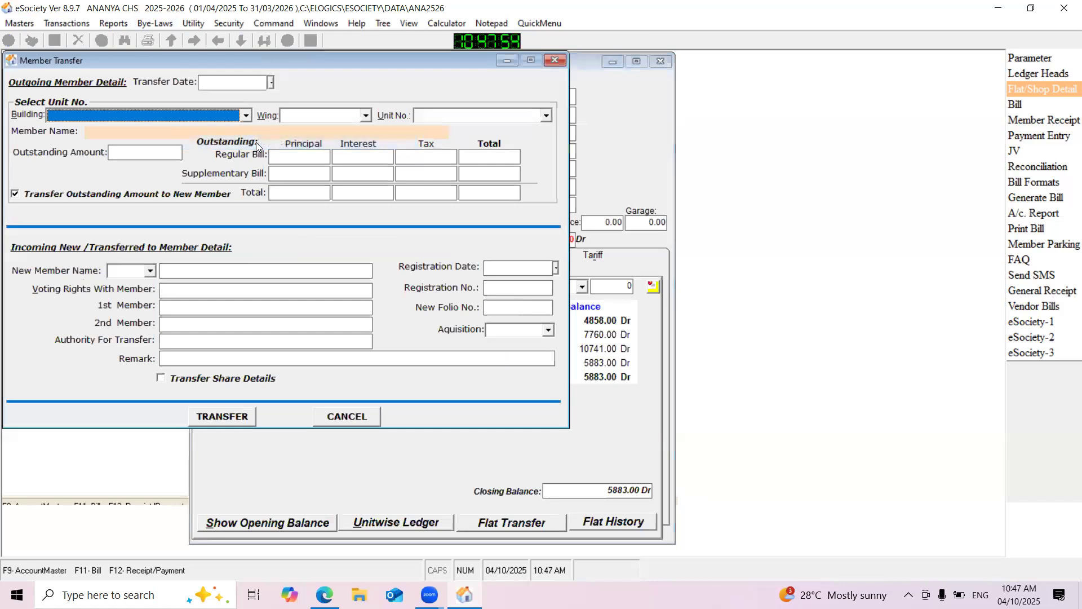
pyautogui.moveTo(179, 57); pyautogui.dragTo(275, 99)
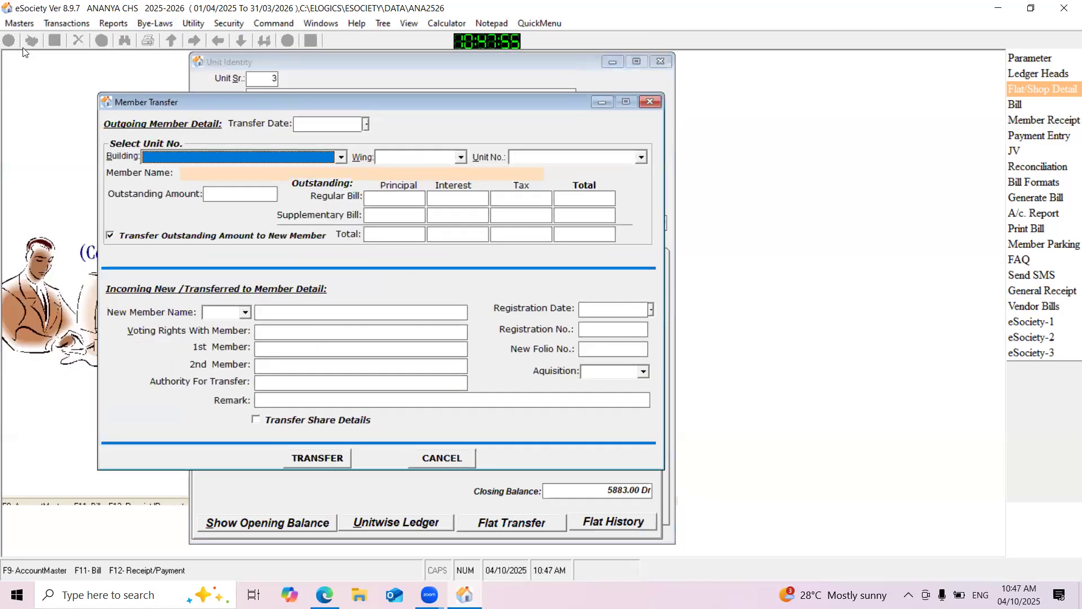
pyautogui.click(338, 121)
pyautogui.write('30/')
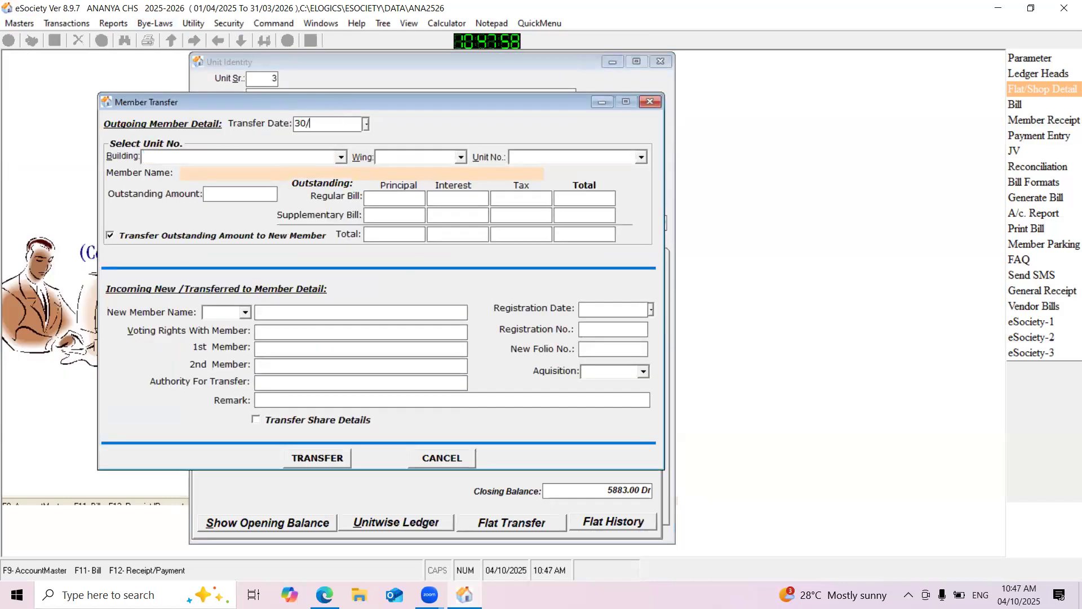
pyautogui.write('5')
pyautogui.press('BackSpace')
pyautogui.write('05/2025')
# Choose building "-", wing A and unit A-103 as the unit of the outgoing member
pyautogui.click(341, 157)
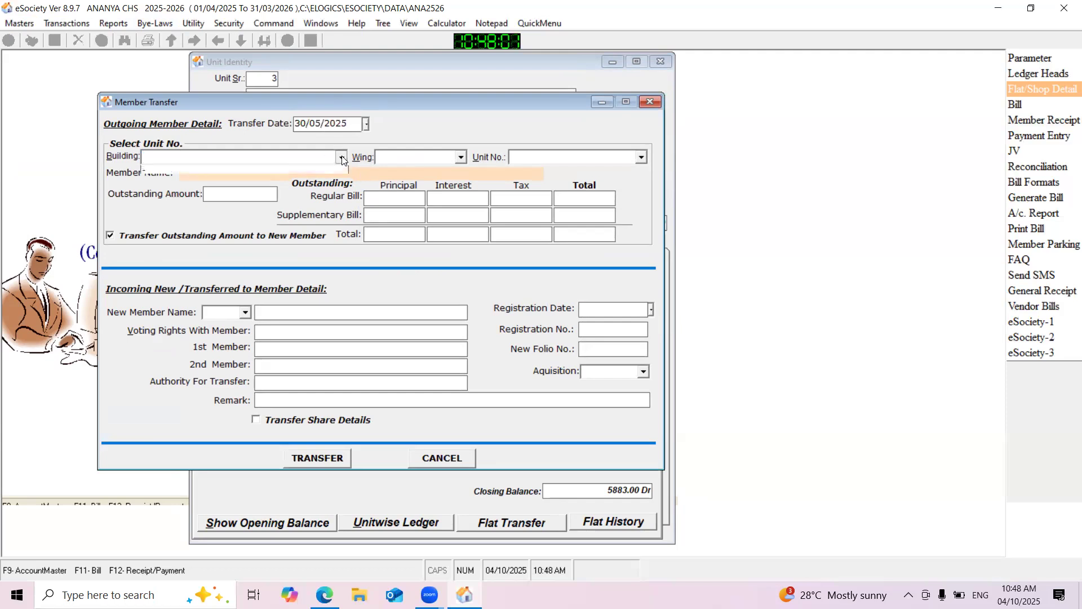
pyautogui.click(314, 181)
pyautogui.click(418, 160)
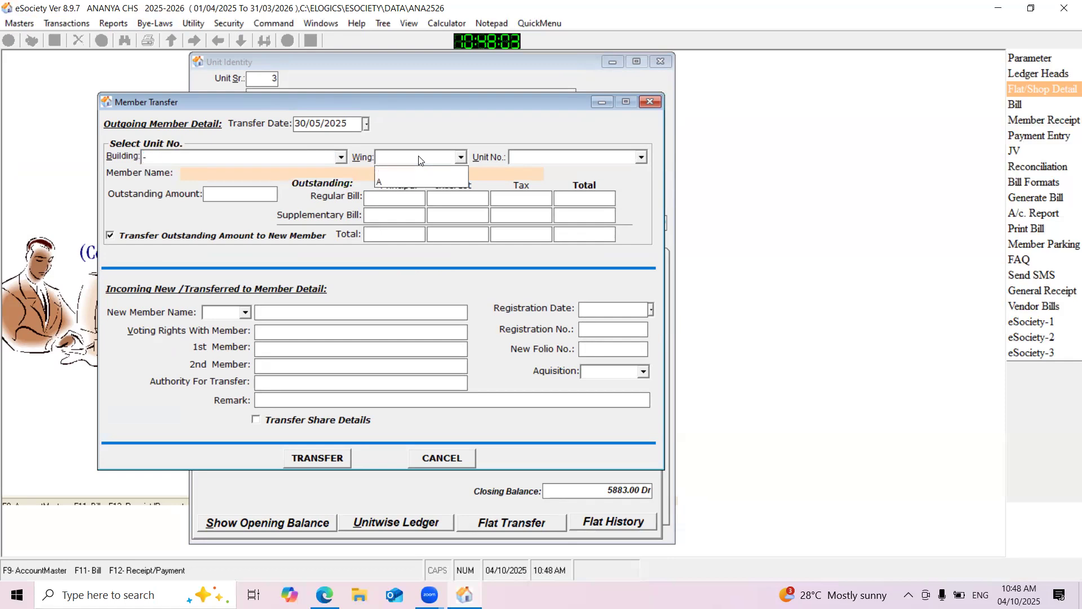
pyautogui.click(406, 179)
pyautogui.click(542, 159)
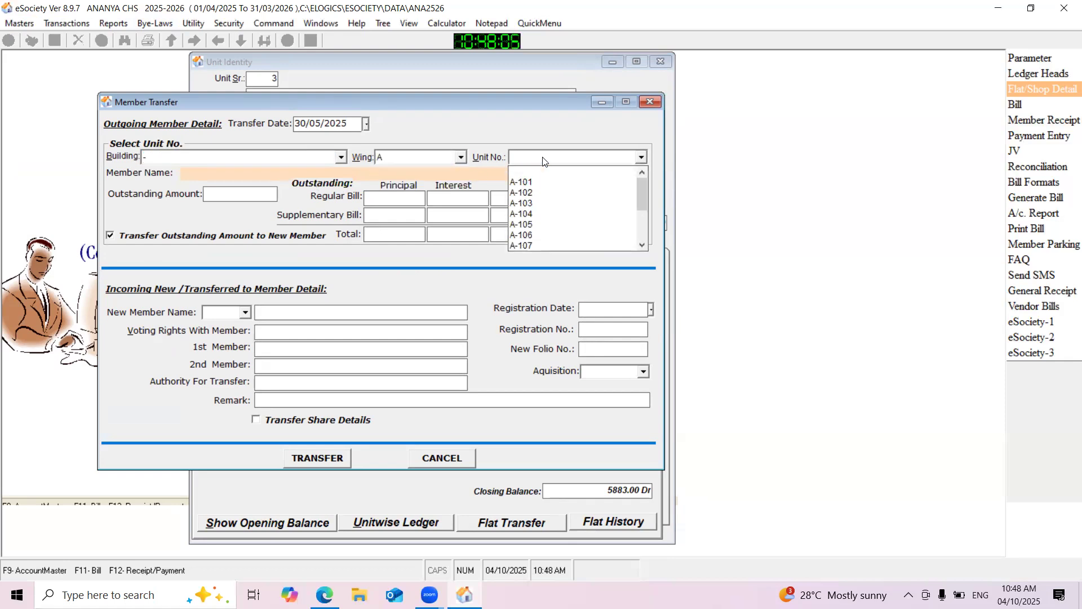
pyautogui.click(529, 207)
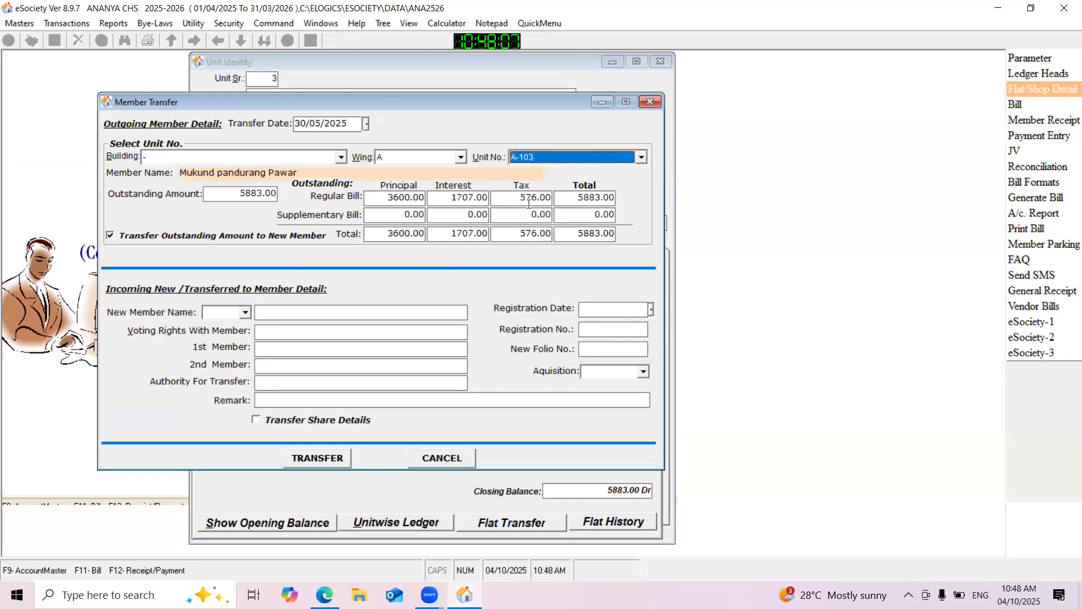
# Enter the incoming member of A-103 with the title Mr. and the member's full name
pyautogui.click(243, 314)
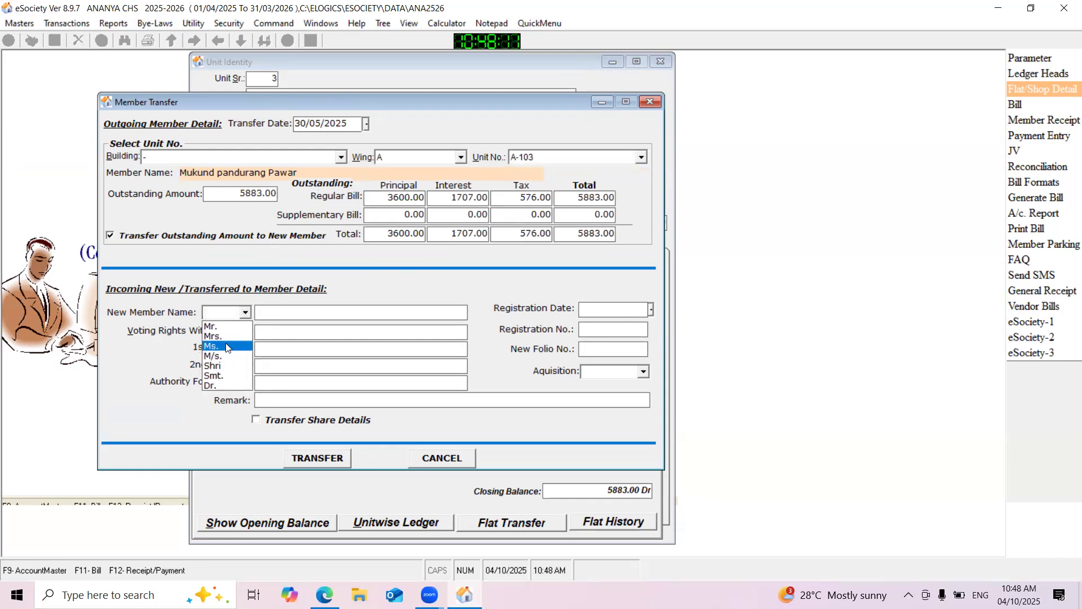
pyautogui.click(220, 328)
pyautogui.click(287, 310)
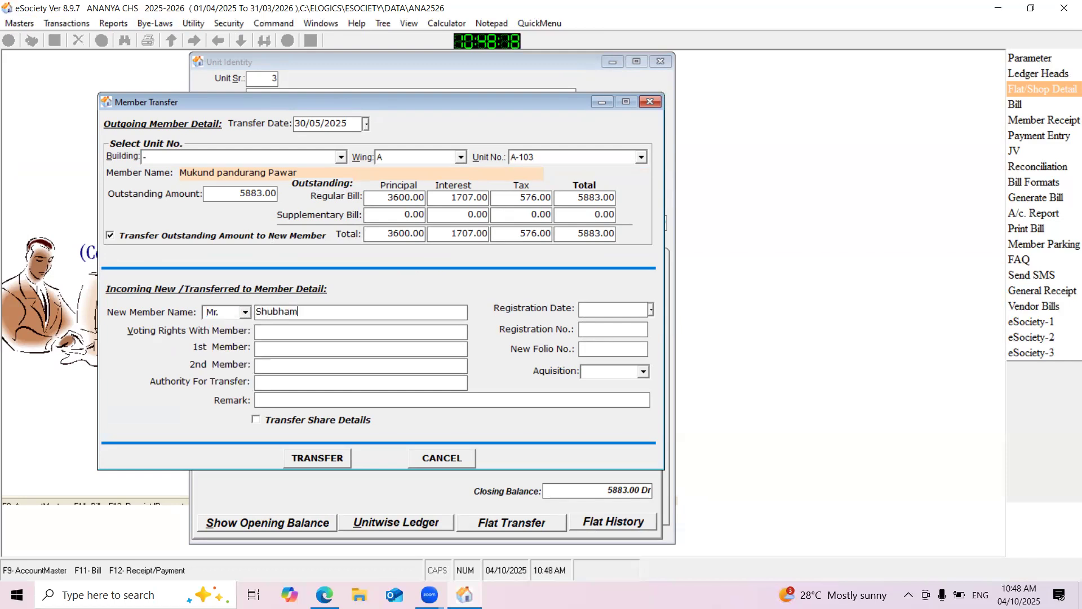
# Run the transfer of unit A-103 to the new member, including the share details
pyautogui.click(340, 459)
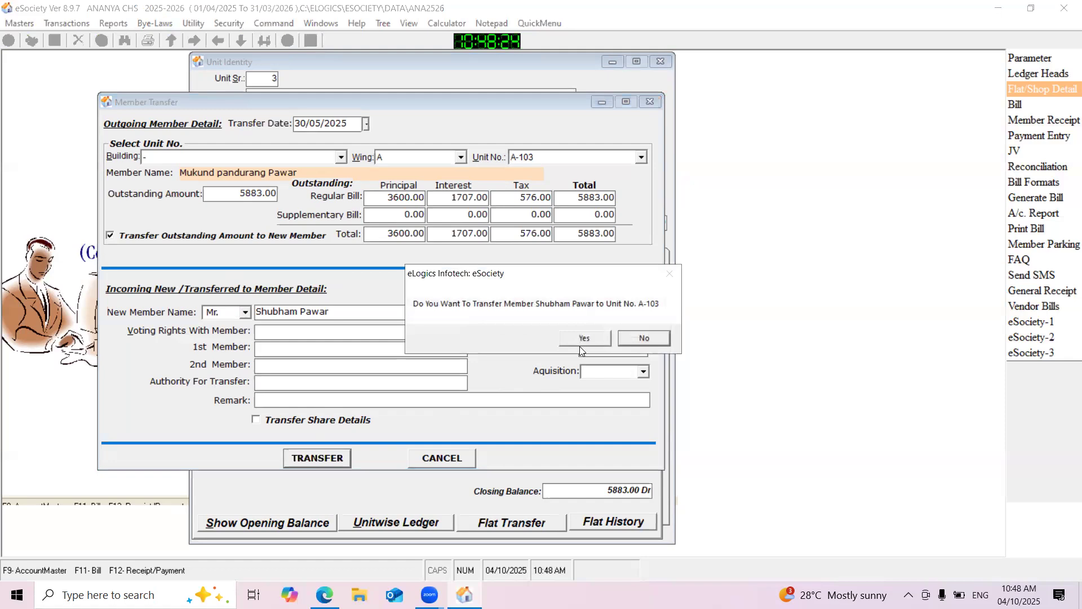
pyautogui.click(584, 338)
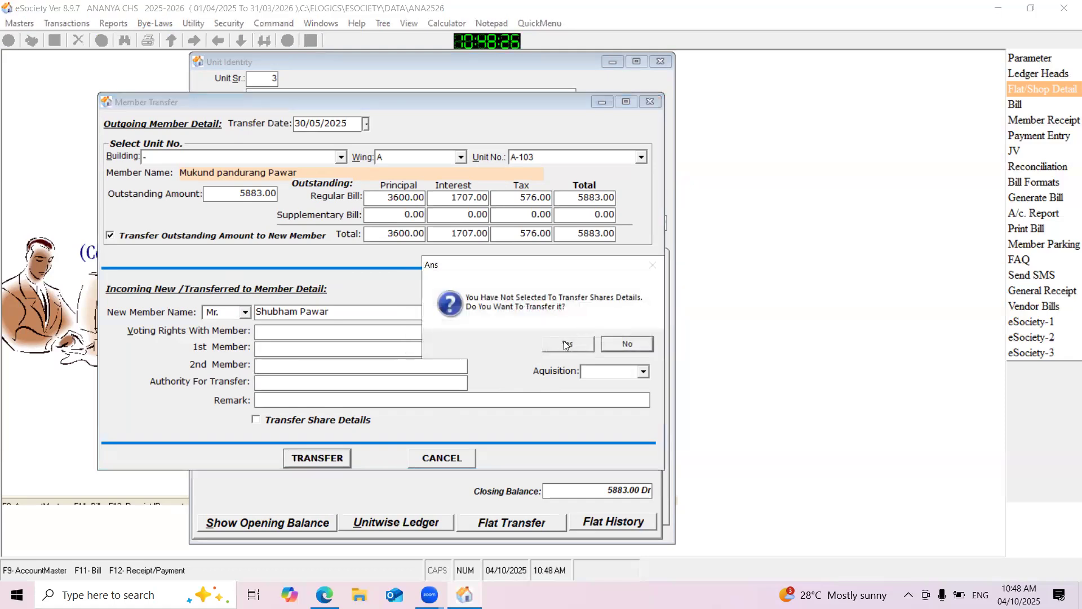
pyautogui.click(565, 344)
pyautogui.click(569, 342)
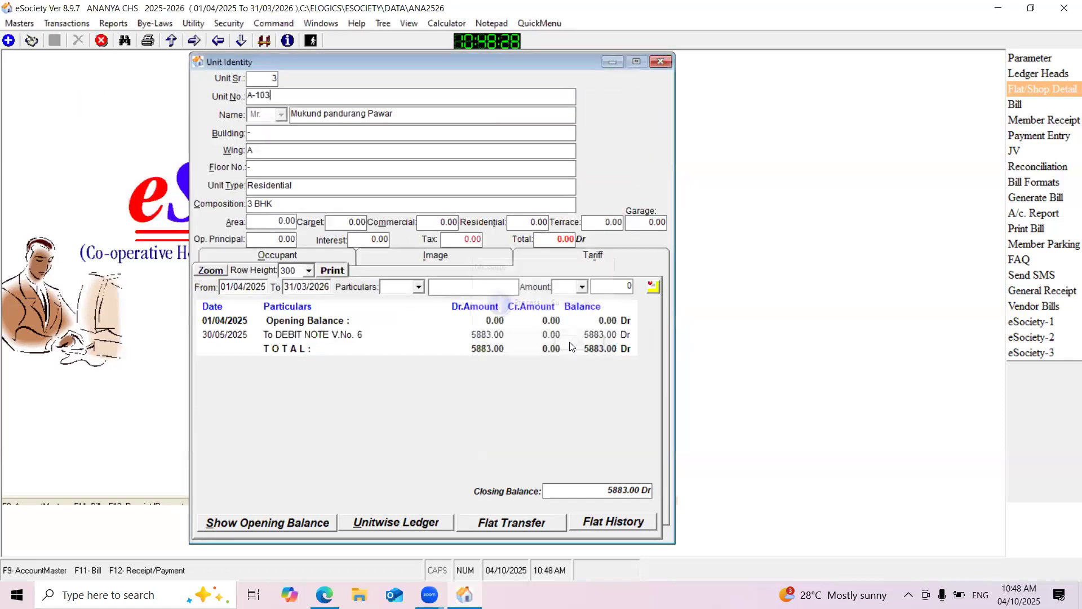
# Reopen the flat/shop details at unit A-103 and review its member name, present and previous occupants, and ledger
pyautogui.click(660, 61)
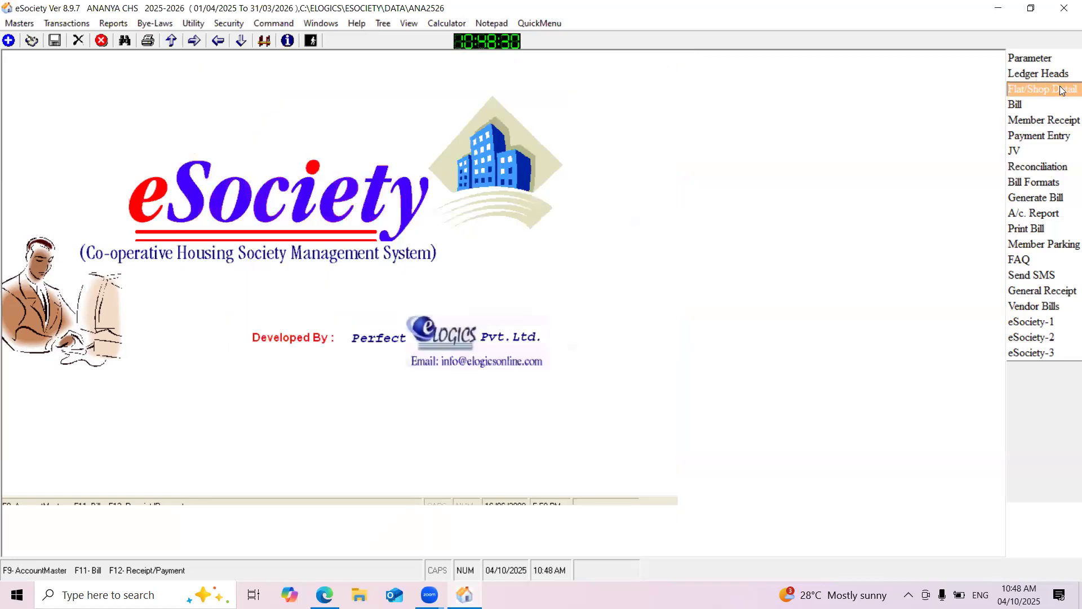
pyautogui.click(1061, 90)
pyautogui.click(195, 41)
pyautogui.click(195, 42)
pyautogui.moveTo(163, 61); pyautogui.dragTo(334, 64)
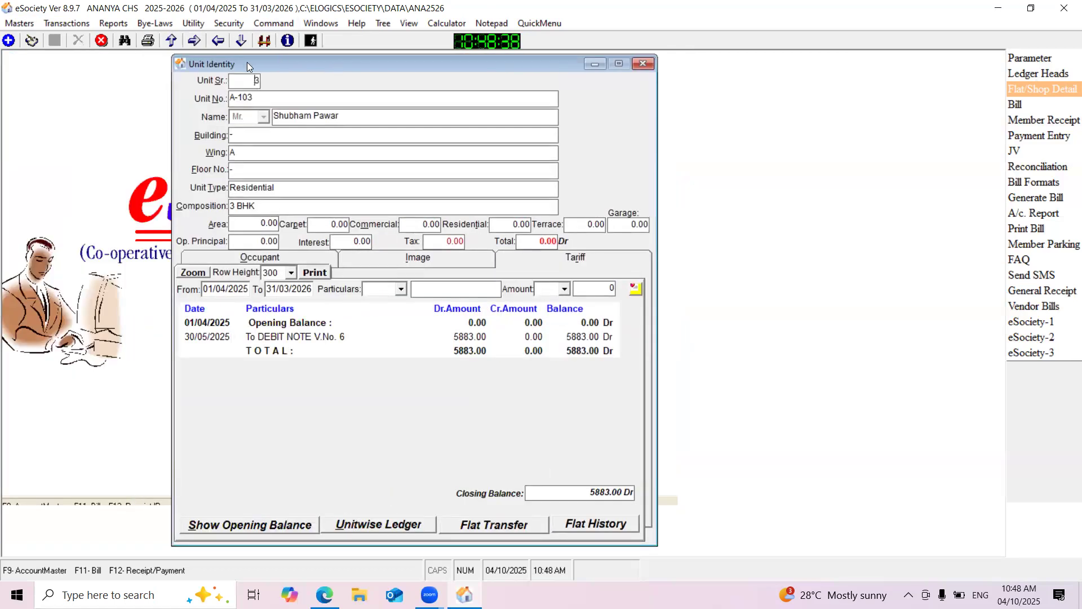
pyautogui.moveTo(247, 62); pyautogui.dragTo(257, 62)
pyautogui.click(198, 44)
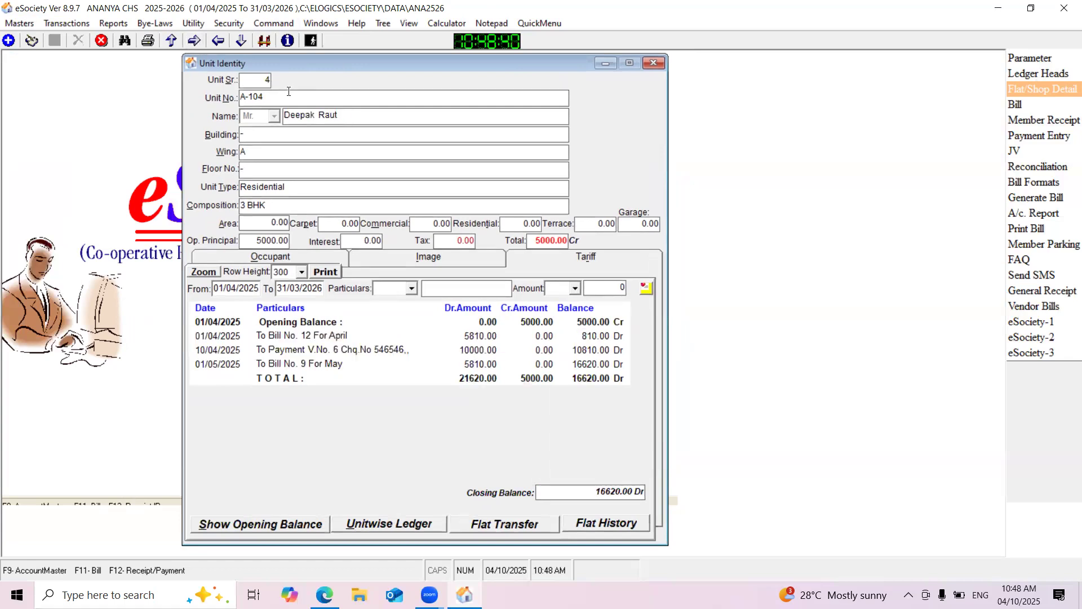
pyautogui.moveTo(278, 97); pyautogui.dragTo(210, 100)
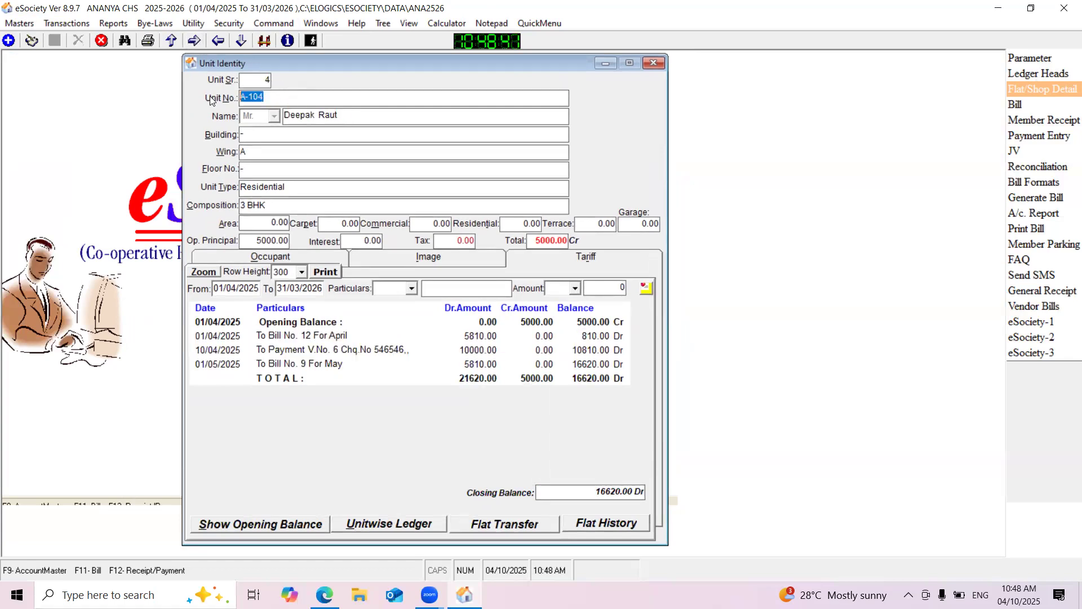
pyautogui.click(218, 40)
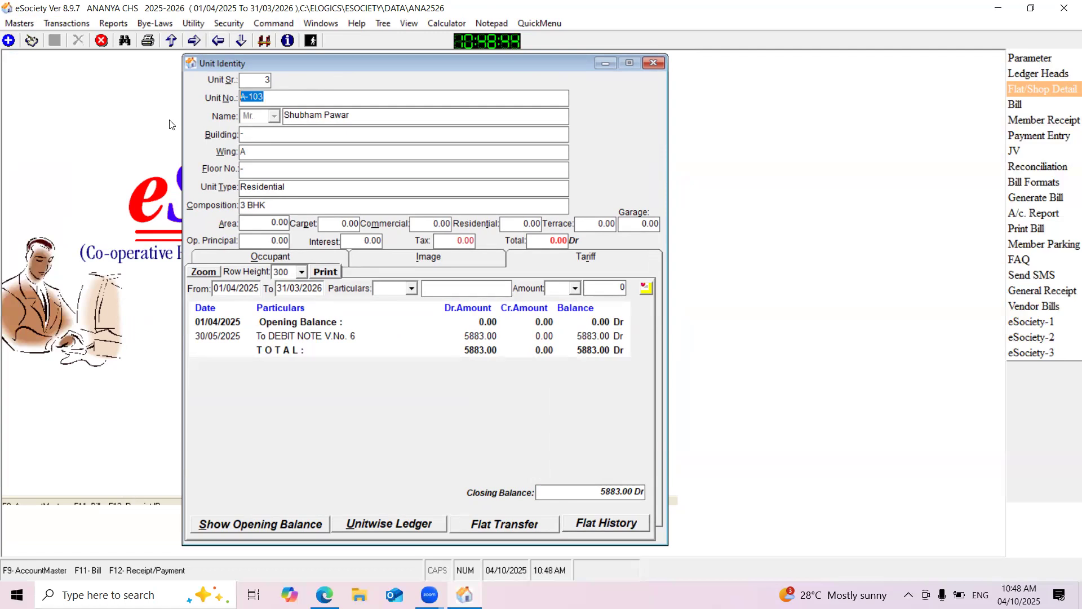
pyautogui.click(306, 115)
pyautogui.click(273, 256)
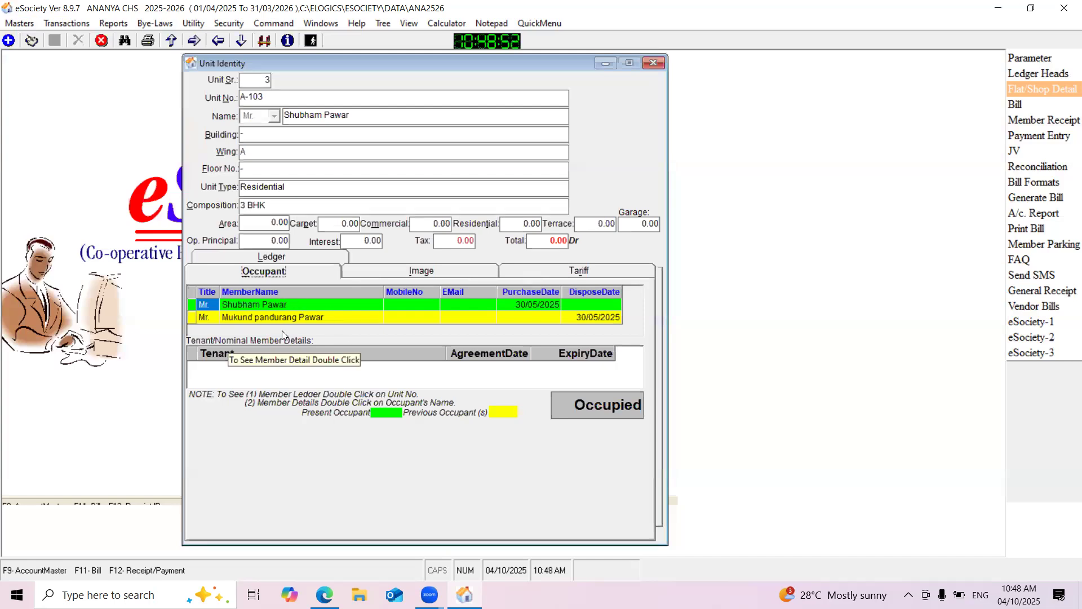
pyautogui.click(275, 256)
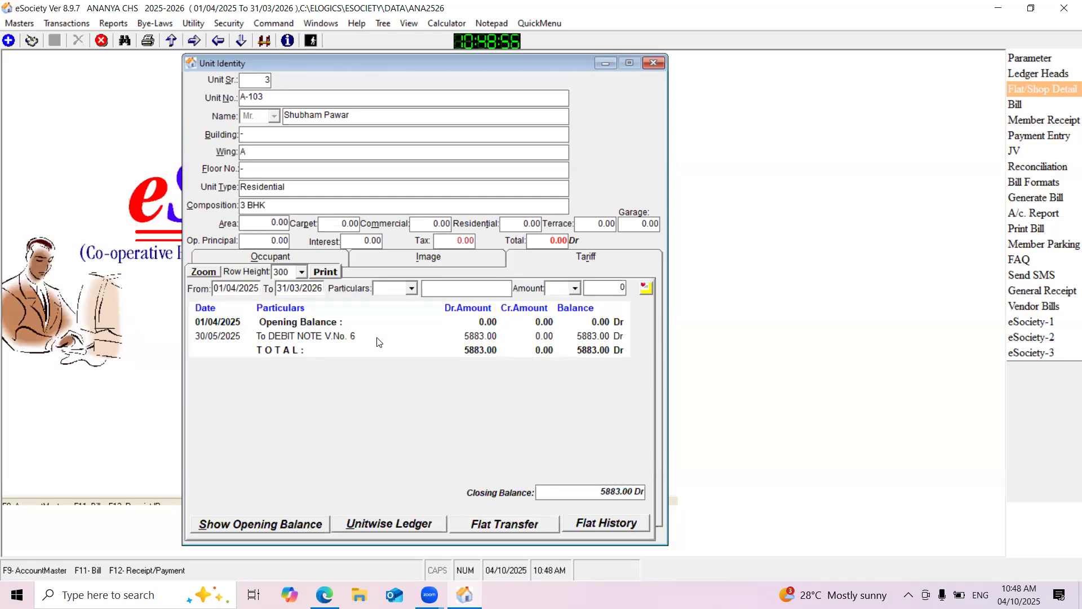
# Open the transfer debit note from the A-103 ledger, delete it and close the voucher form
pyautogui.click(338, 337)
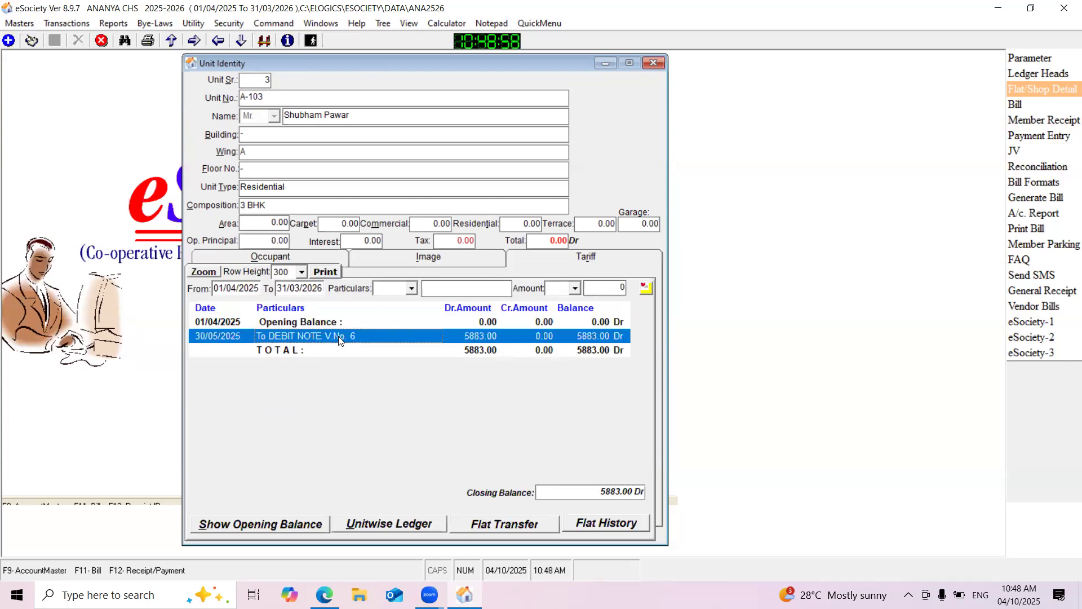
pyautogui.doubleClick(338, 336)
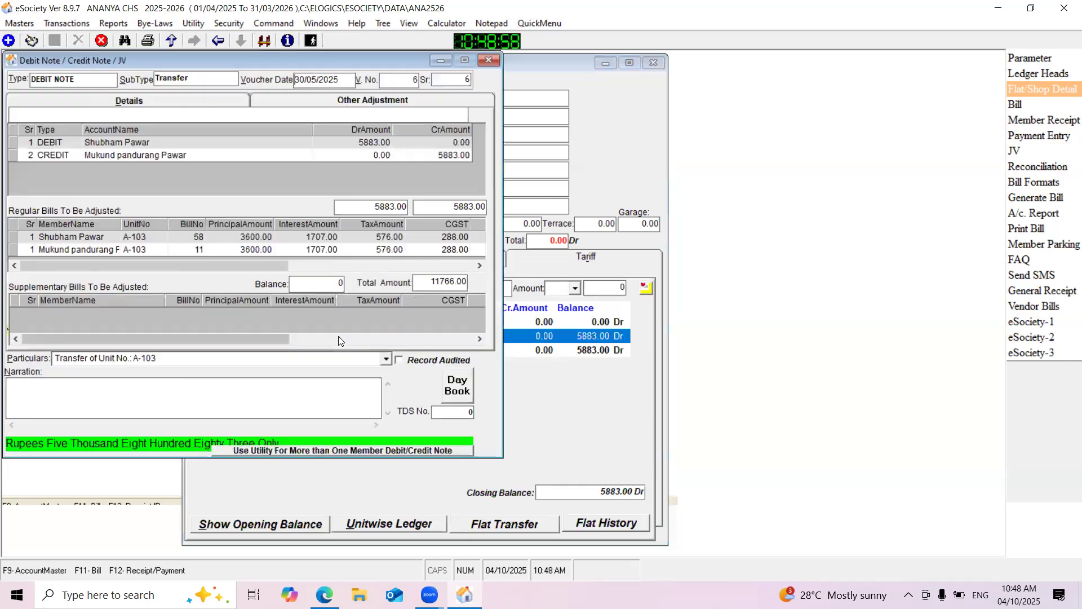
pyautogui.click(102, 40)
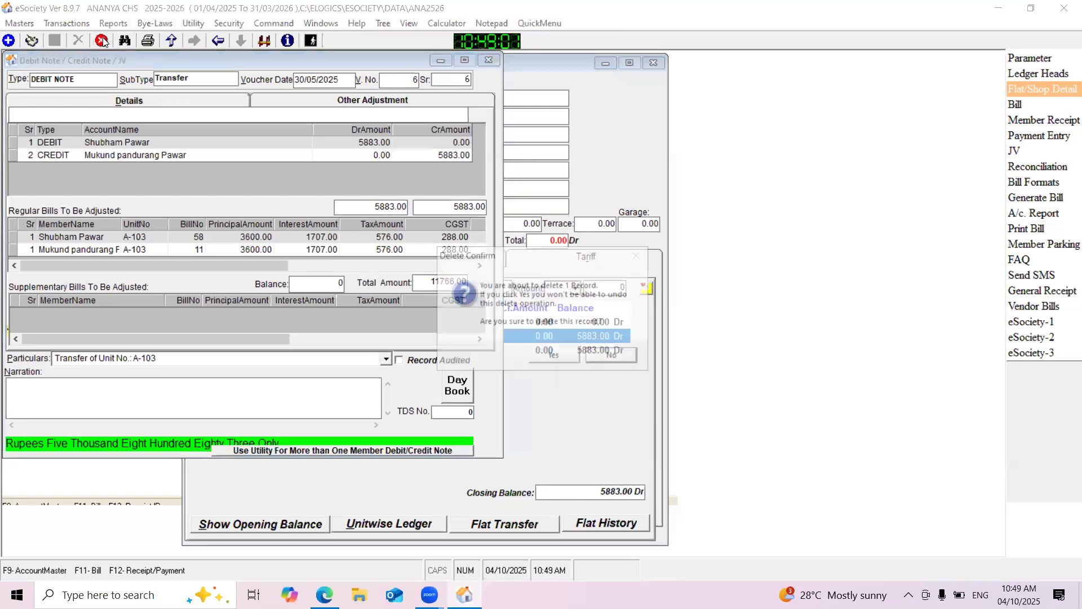
pyautogui.click(545, 356)
pyautogui.click(488, 62)
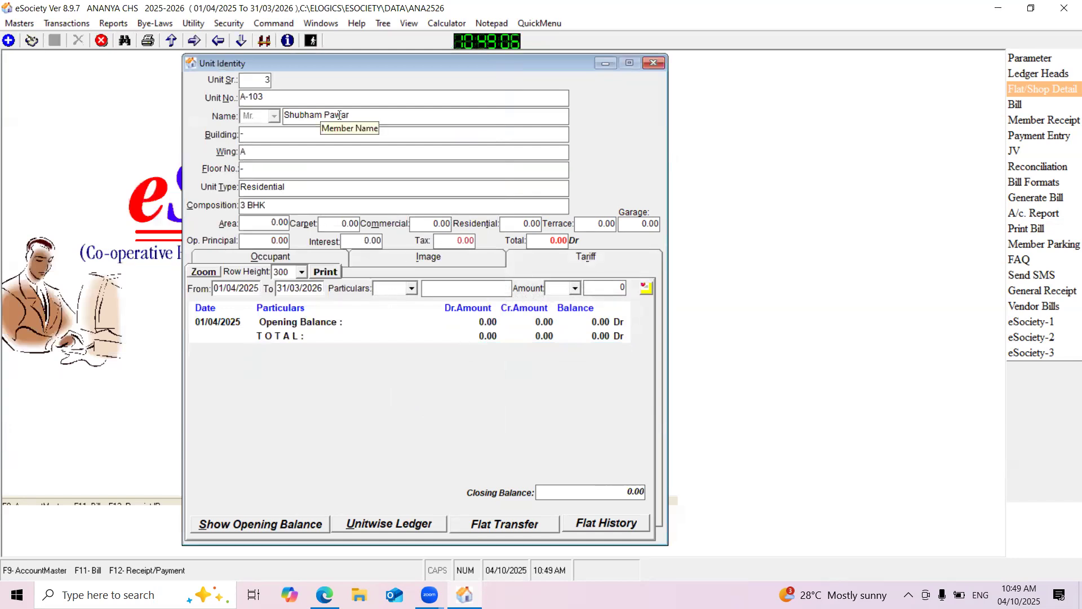
# Open the present occupant's member record from the occupant details of unit A-103
pyautogui.click(252, 257)
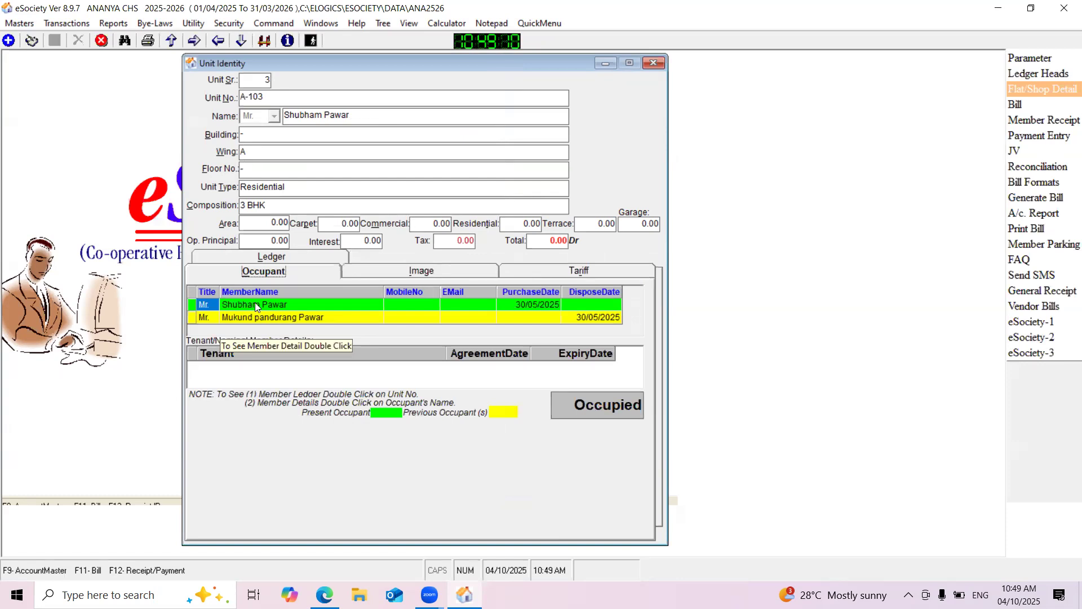
pyautogui.click(270, 317)
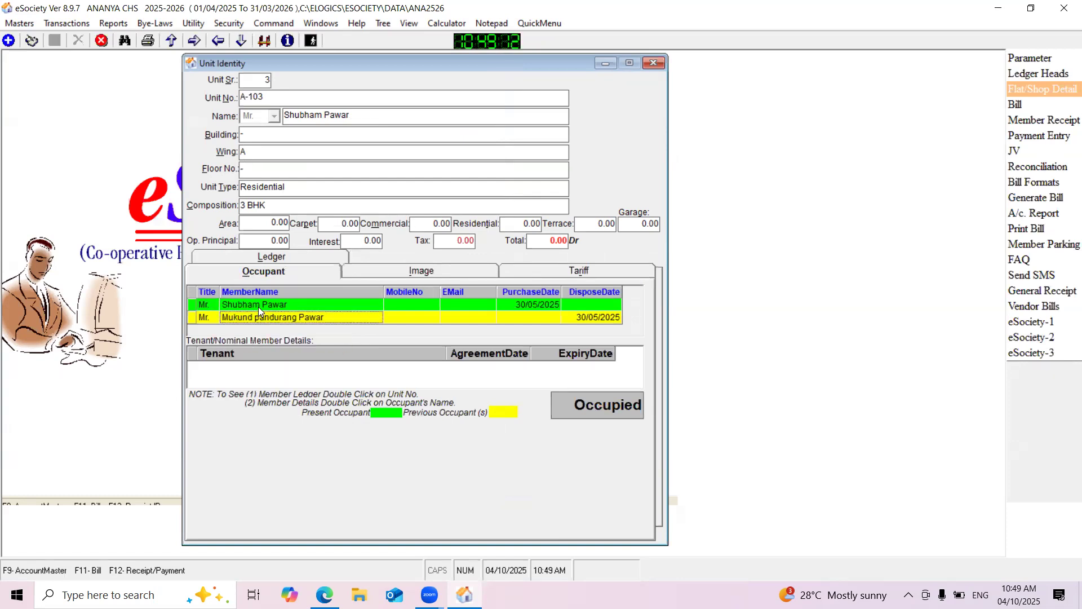
pyautogui.click(254, 304)
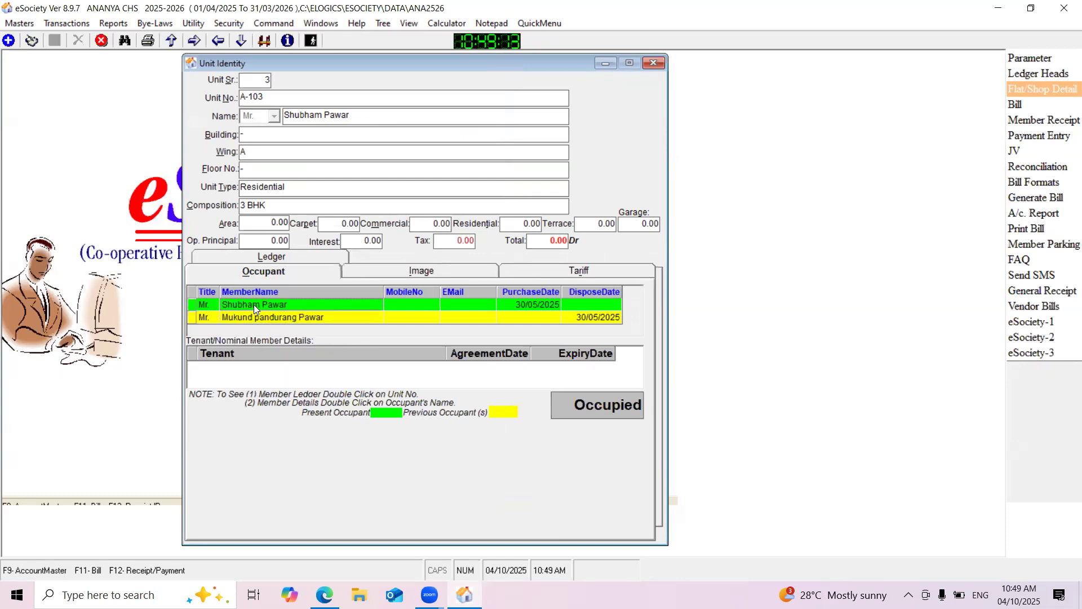
pyautogui.doubleClick(297, 304)
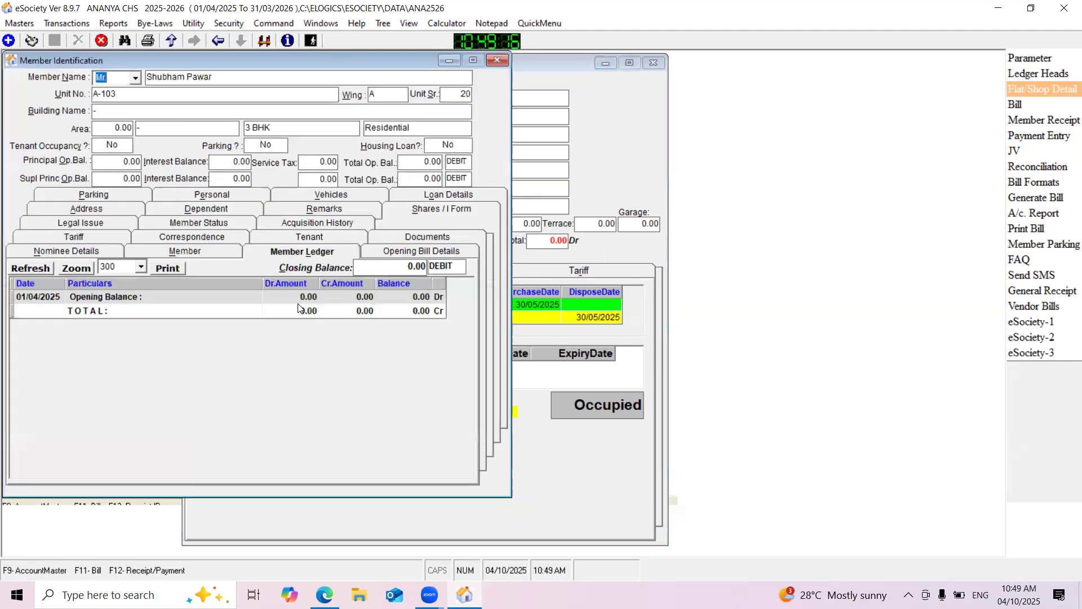
pyautogui.moveTo(176, 64); pyautogui.dragTo(262, 94)
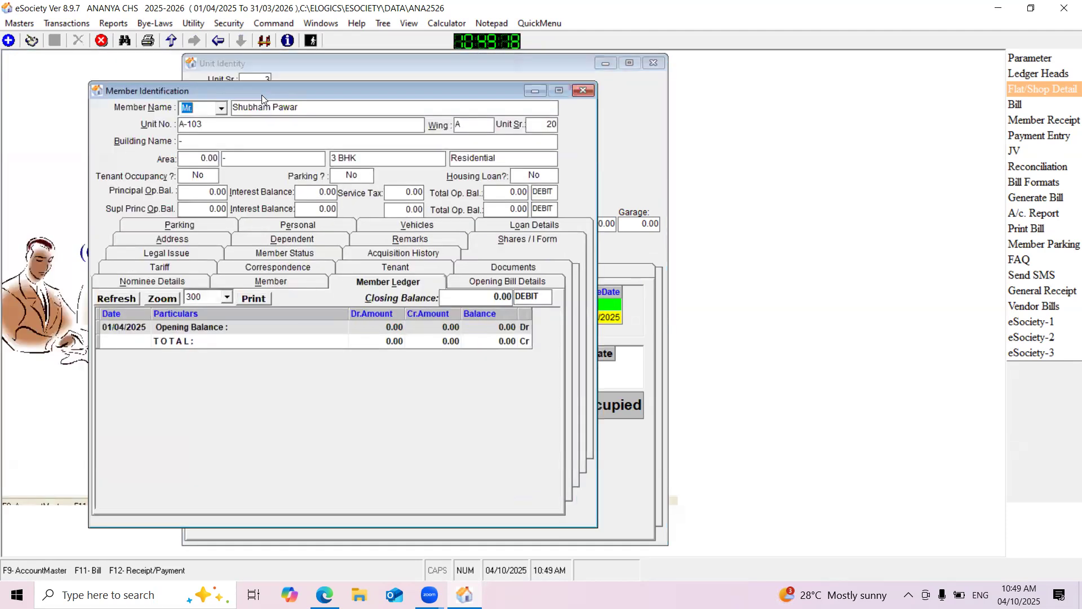
# Edit the new A-103 member's record and delete the regular bill in its opening bill details
pyautogui.click(39, 41)
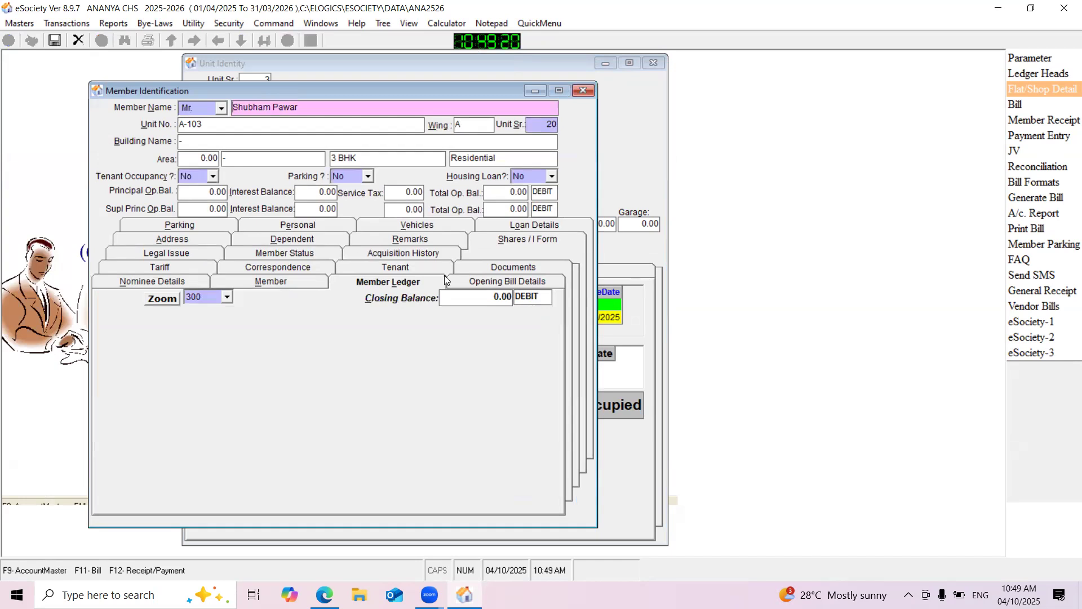
pyautogui.click(522, 283)
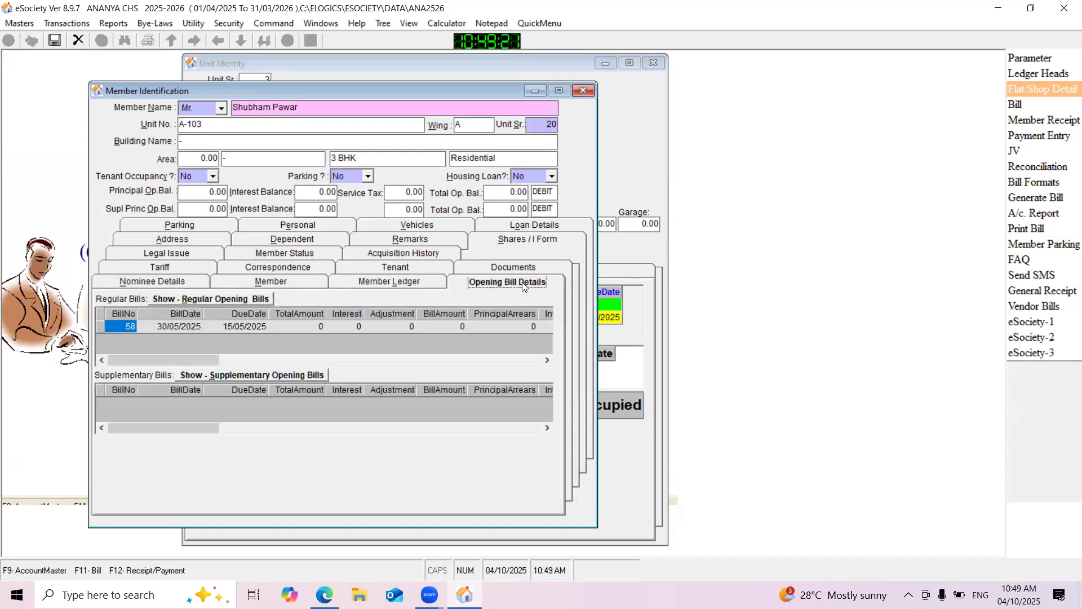
pyautogui.doubleClick(248, 325)
pyautogui.click(101, 41)
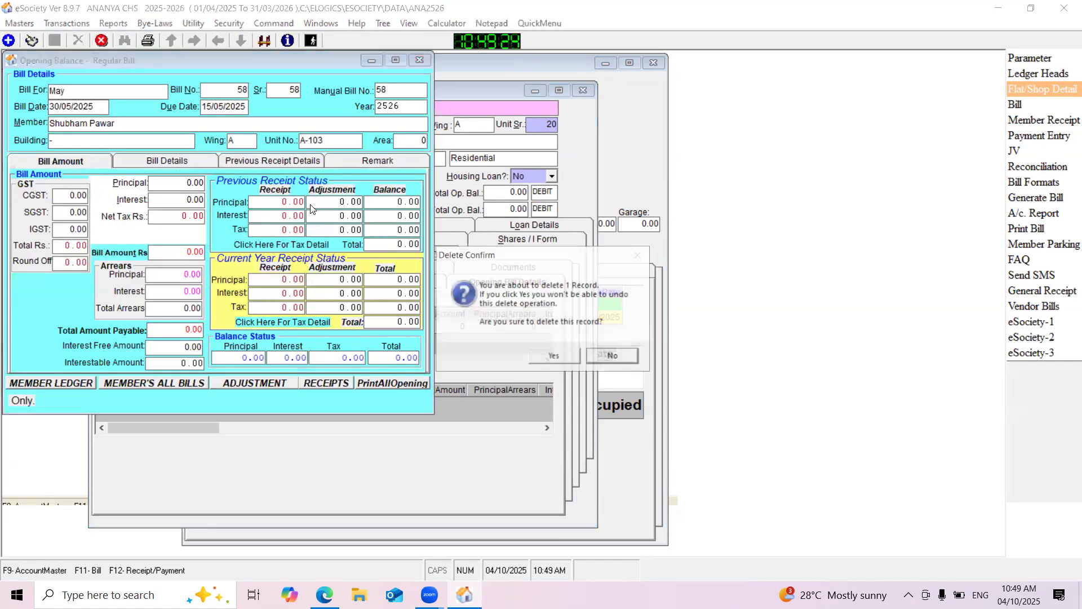
pyautogui.click(561, 357)
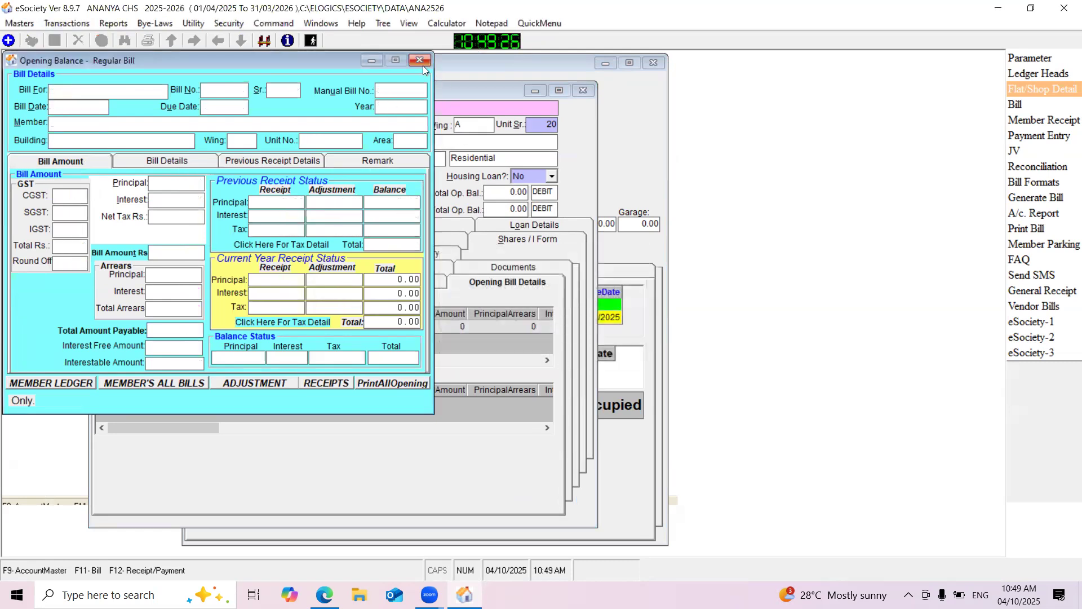
pyautogui.click(422, 63)
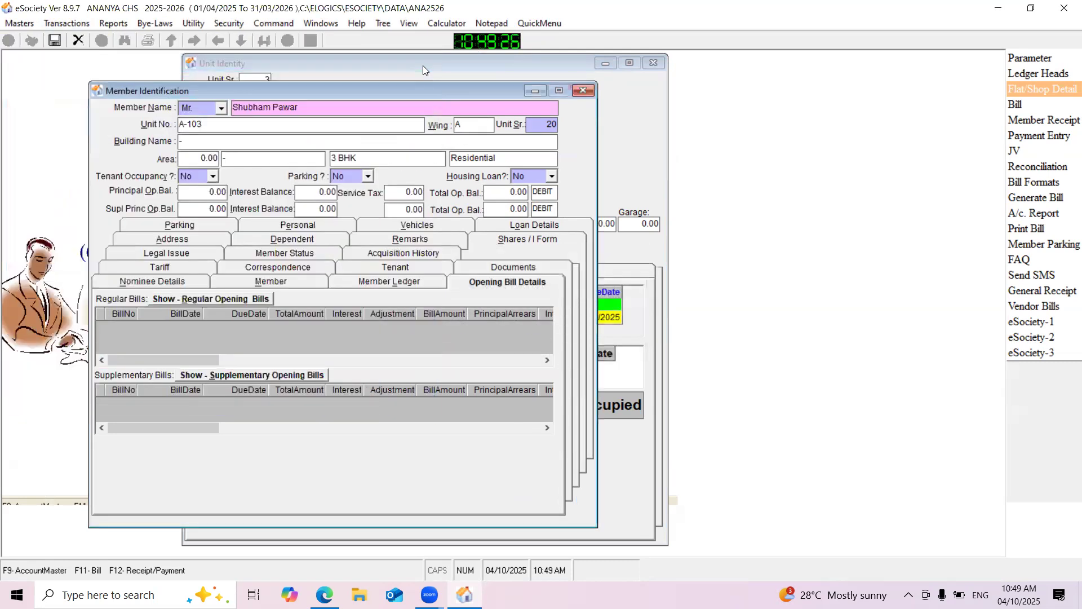
# Save the new A-103 member's record and delete that member
pyautogui.click(55, 42)
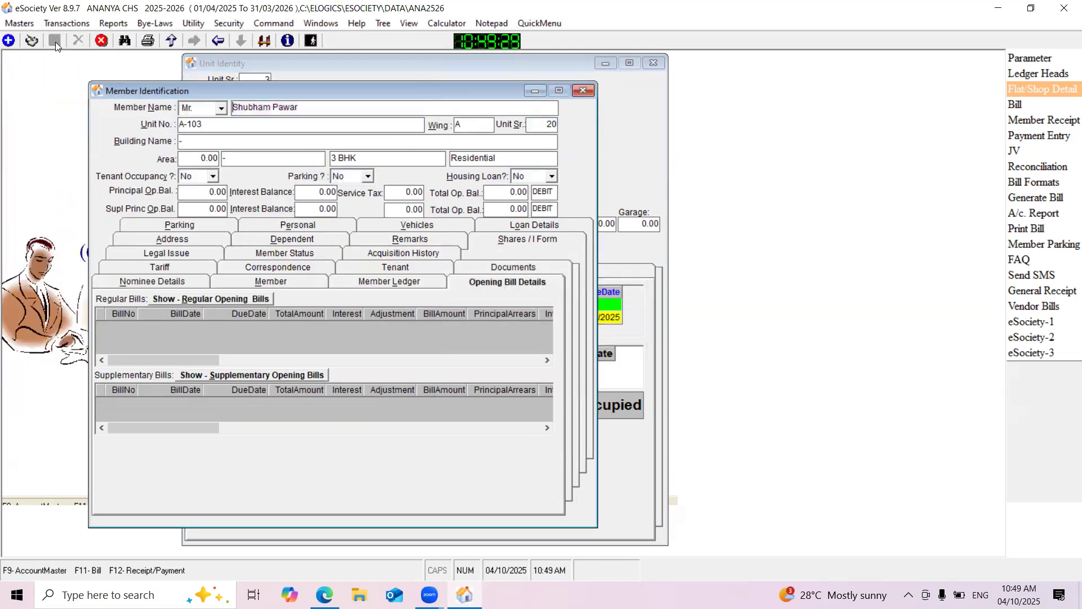
pyautogui.click(102, 41)
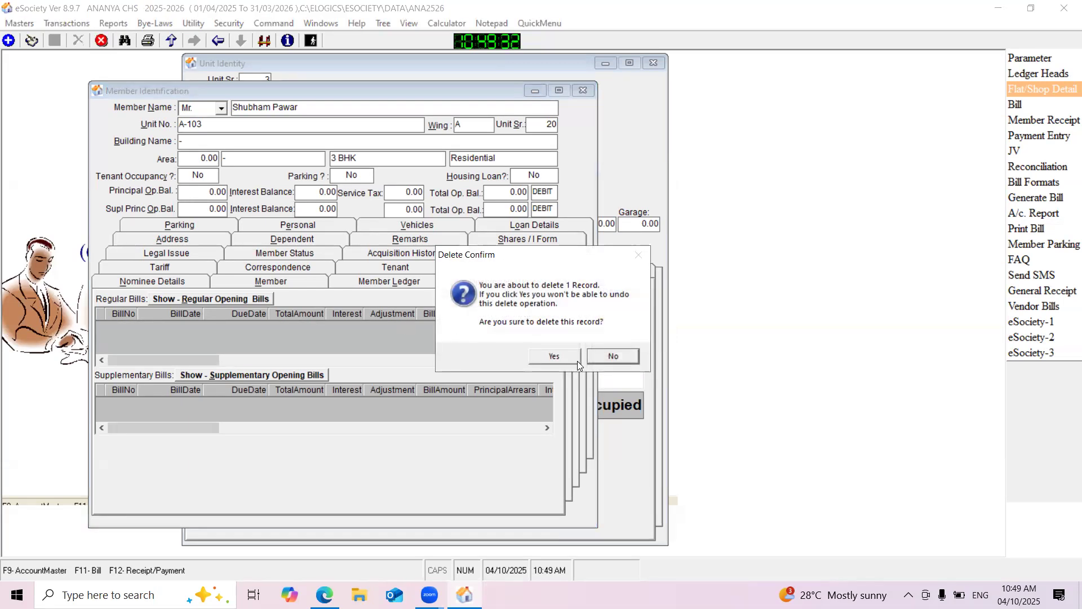
pyautogui.click(564, 356)
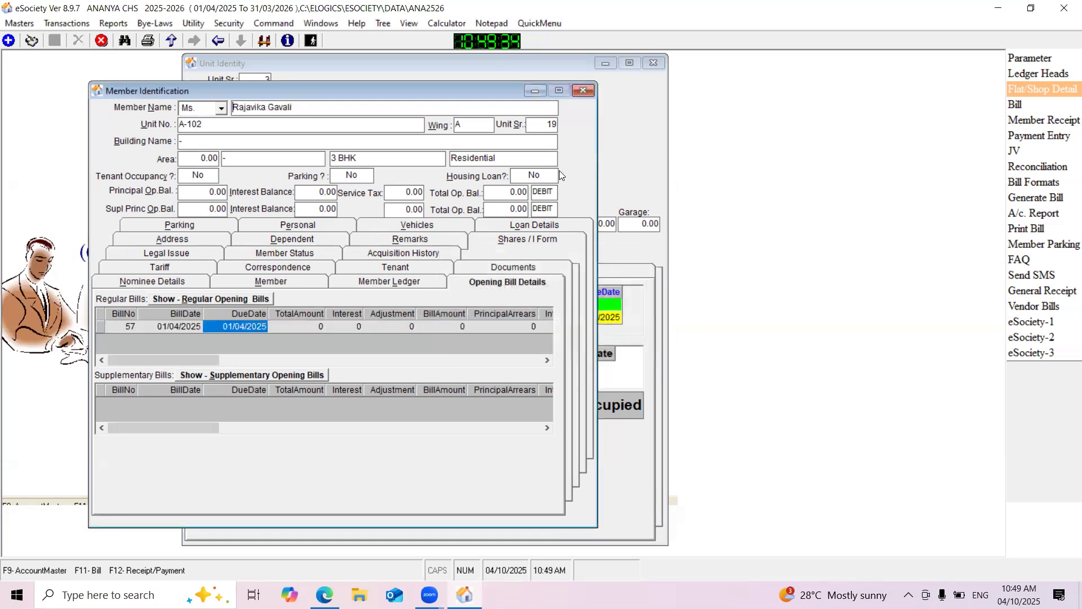
# Close the open forms, bring up the flat details of unit A-103 again and open its previous occupant's member record
pyautogui.click(581, 92)
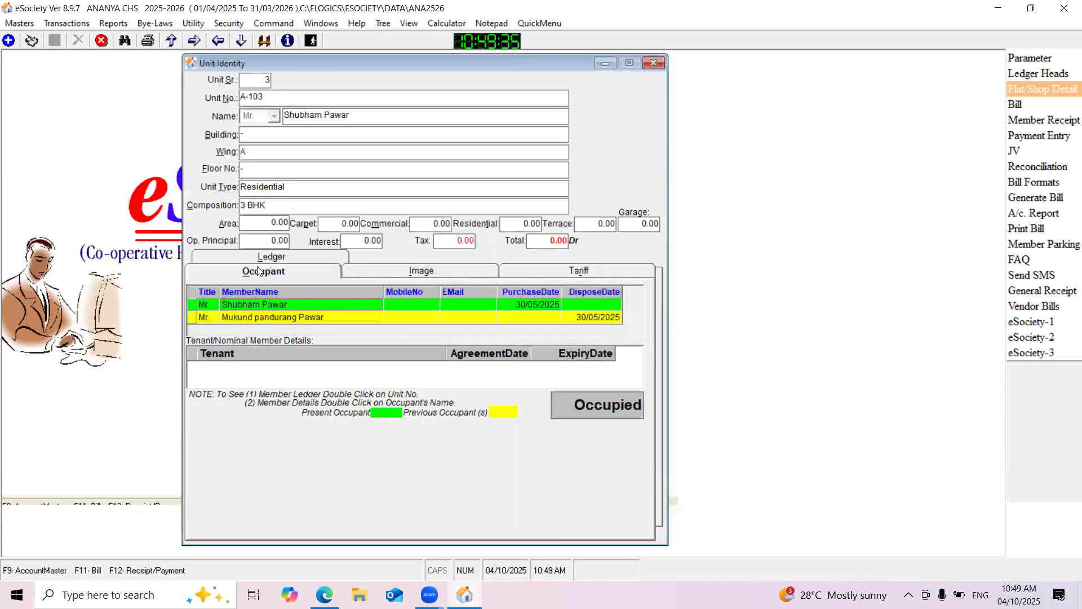
pyautogui.click(654, 63)
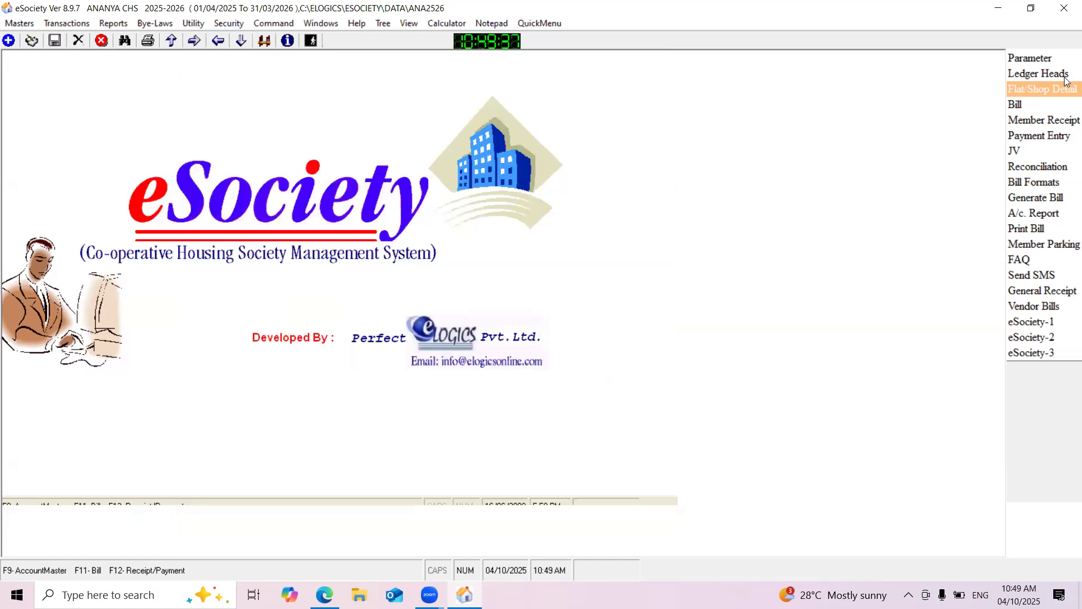
pyautogui.click(1053, 82)
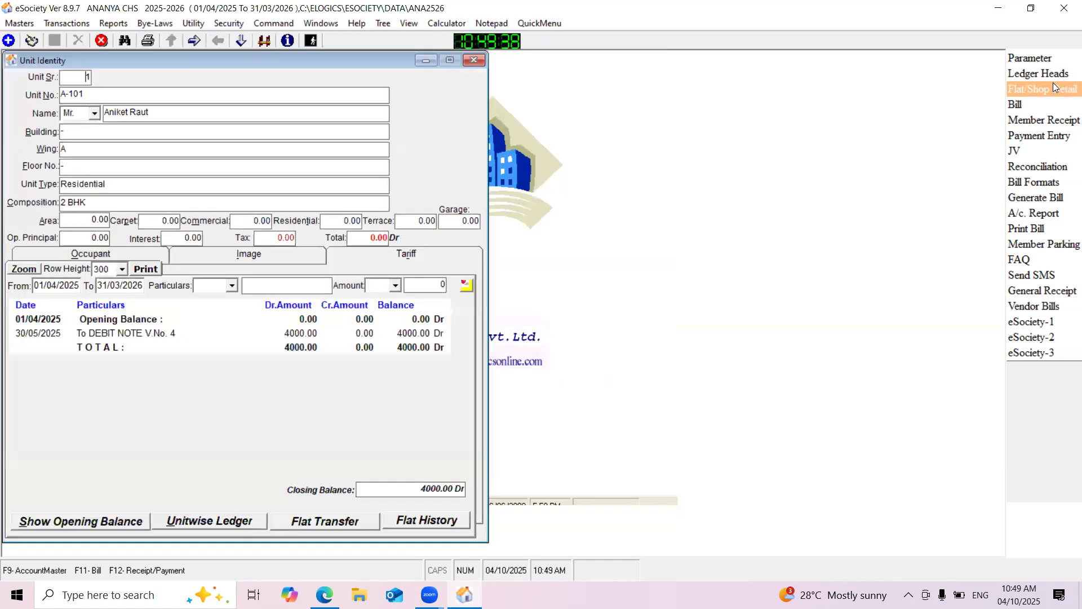
pyautogui.click(191, 44)
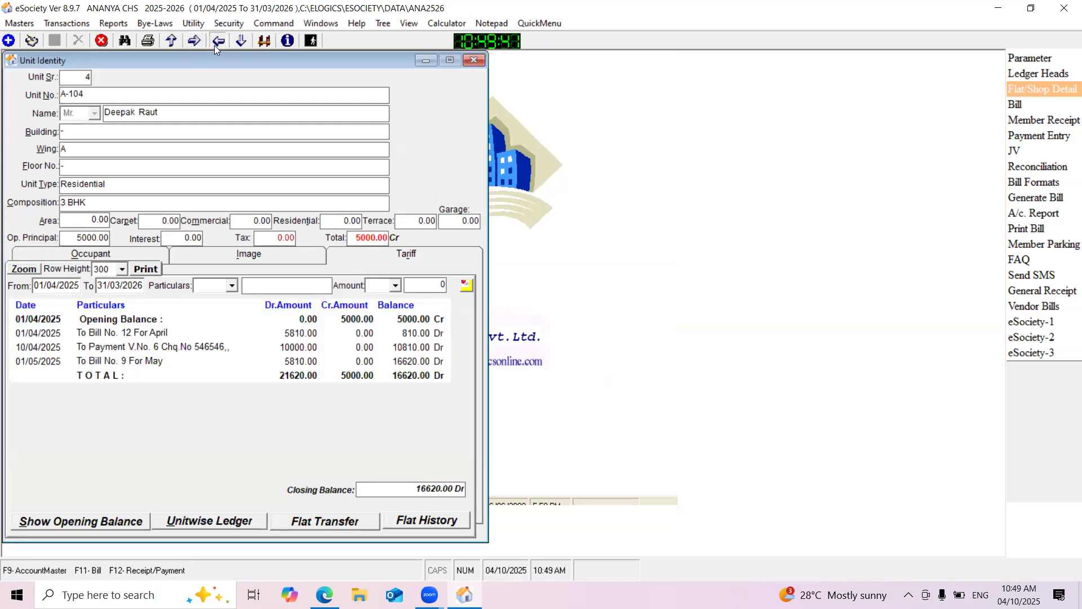
pyautogui.moveTo(168, 60); pyautogui.dragTo(196, 63)
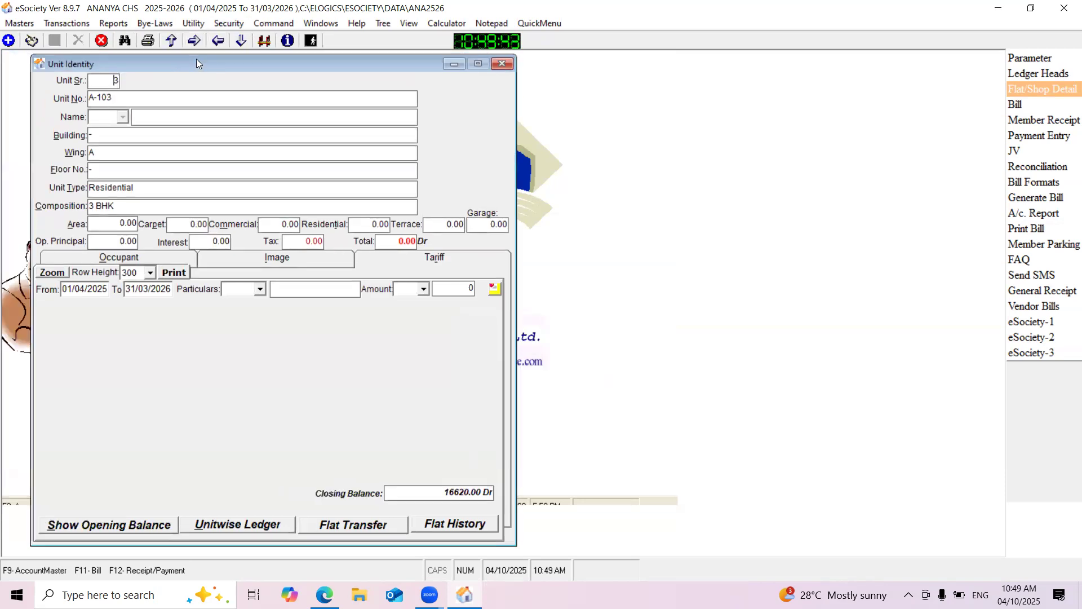
pyautogui.click(143, 258)
pyautogui.doubleClick(93, 303)
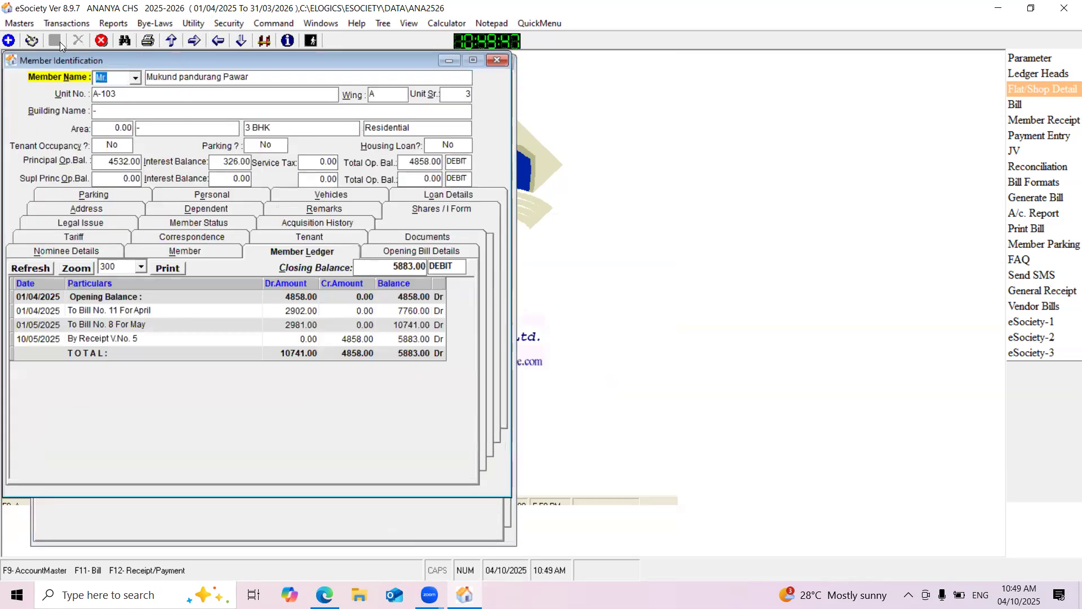
# Edit the previous A-103 occupant's member record, clear the Disposed On date and save the record
pyautogui.click(31, 40)
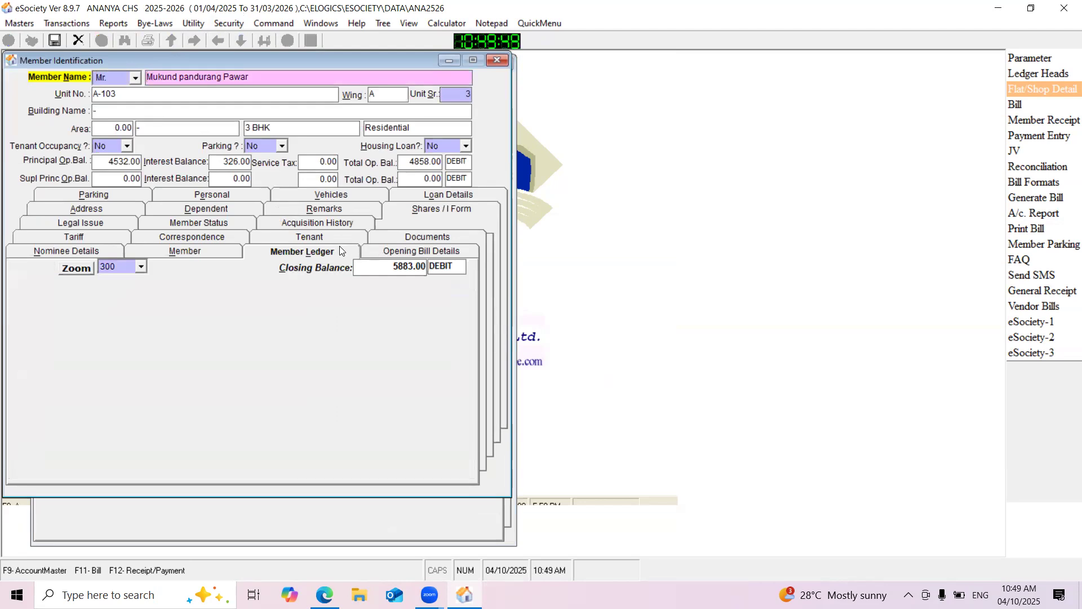
pyautogui.click(204, 222)
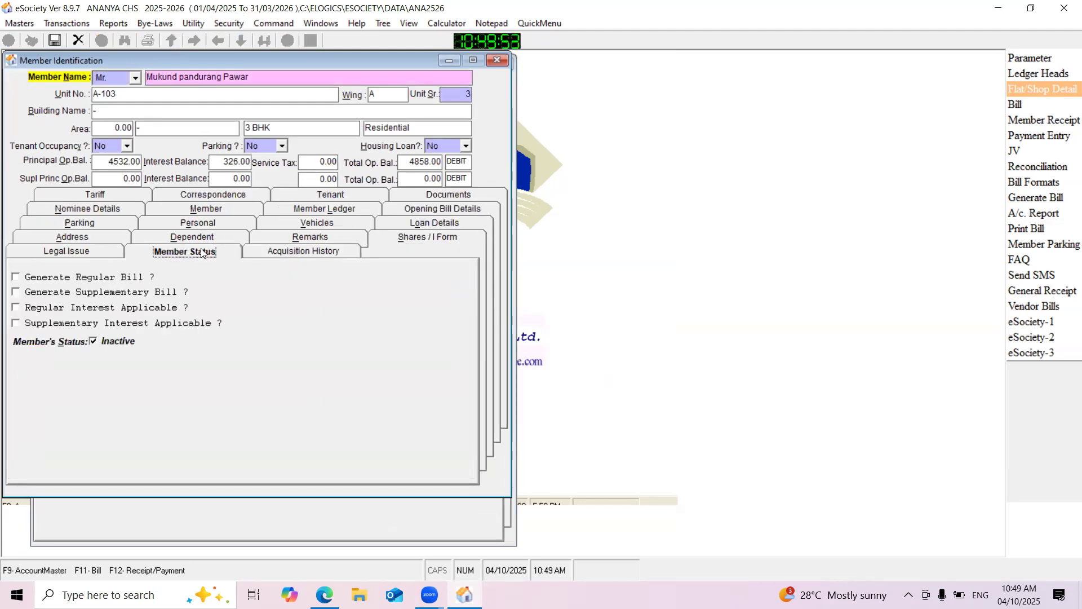
pyautogui.click(201, 213)
pyautogui.click(453, 281)
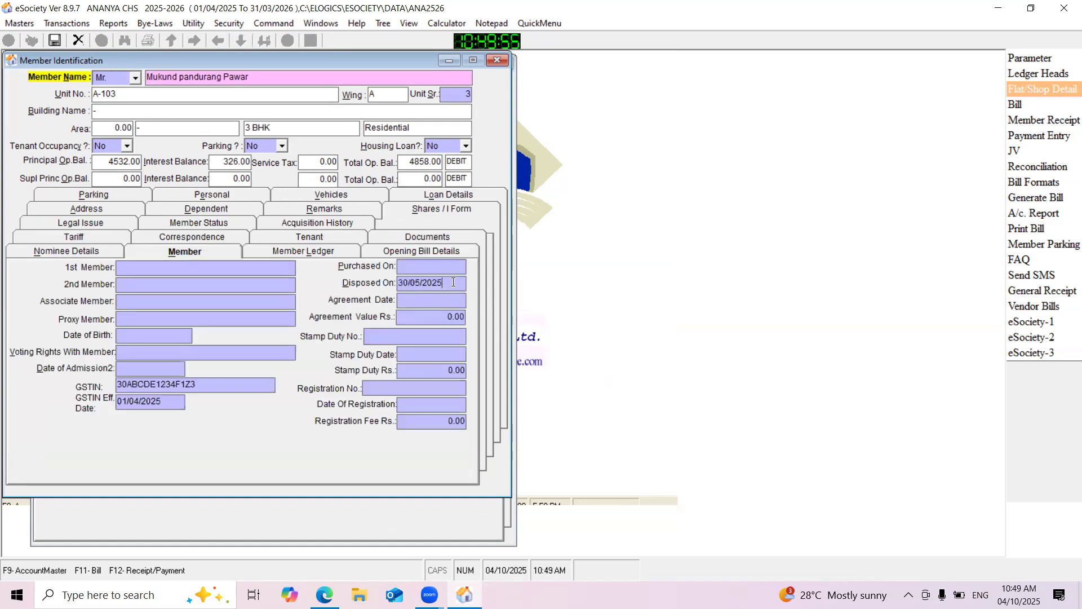
pyautogui.moveTo(454, 282); pyautogui.dragTo(374, 291)
pyautogui.press('BackSpace')
pyautogui.click(54, 40)
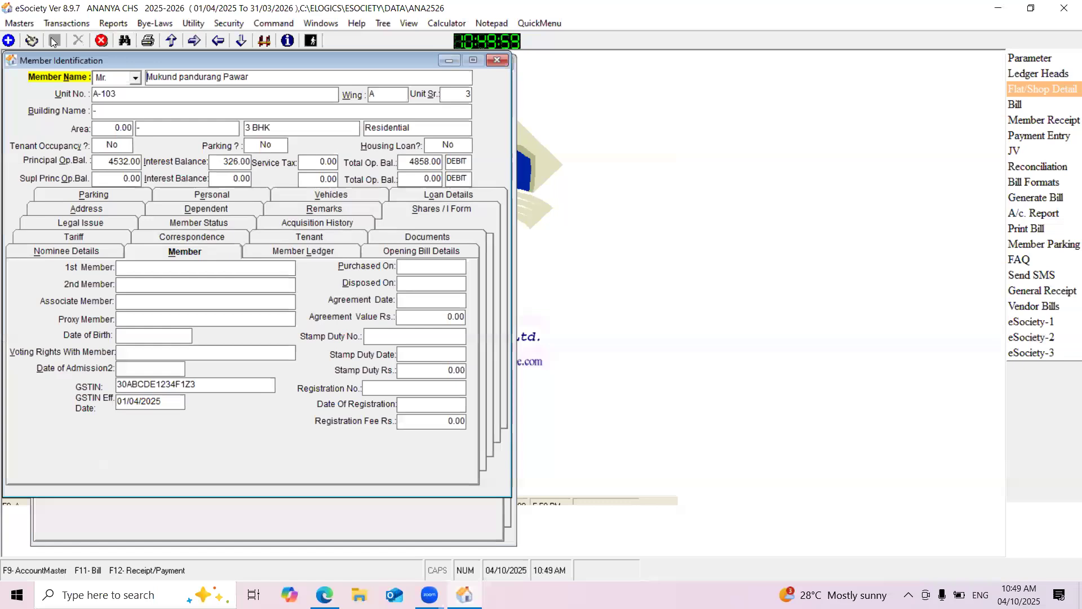
# Close the member and unit forms, reopen the flat details of unit A-103 and check its member name, ledger and occupant details
pyautogui.click(496, 60)
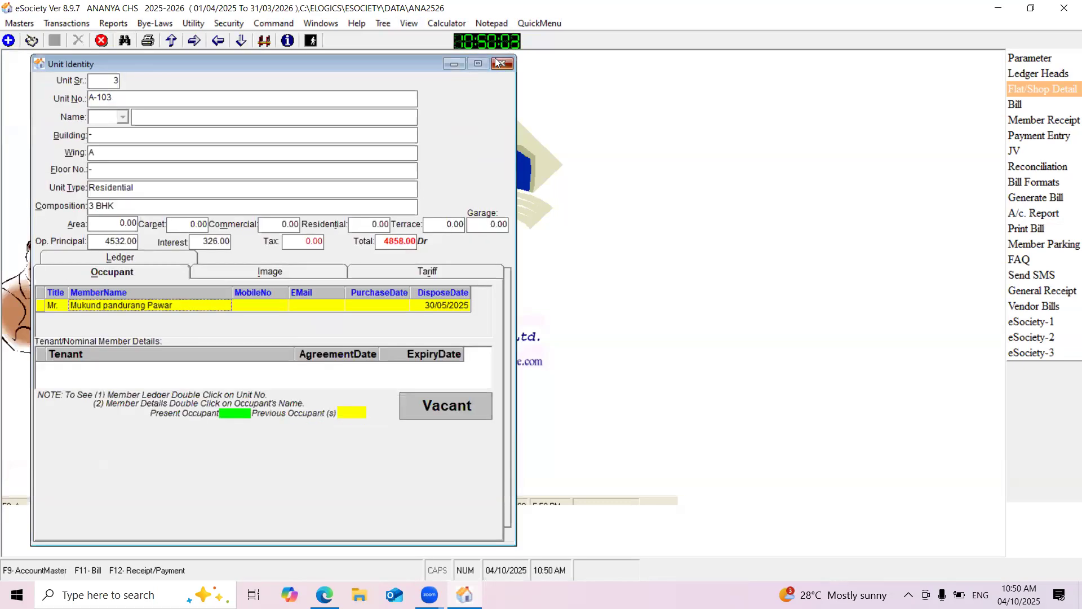
pyautogui.click(498, 64)
pyautogui.click(1020, 89)
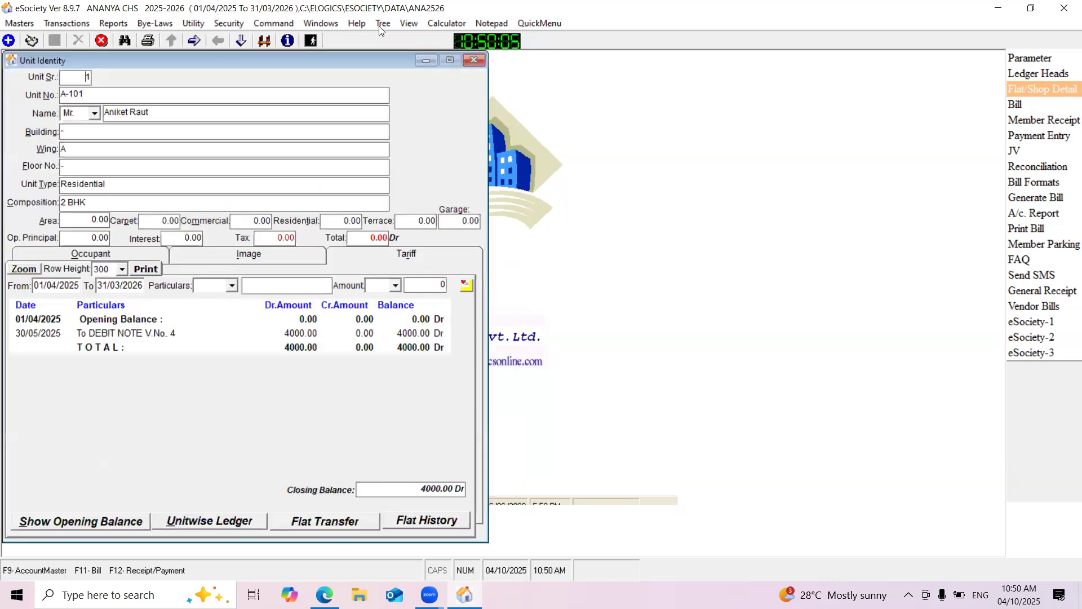
pyautogui.click(194, 41)
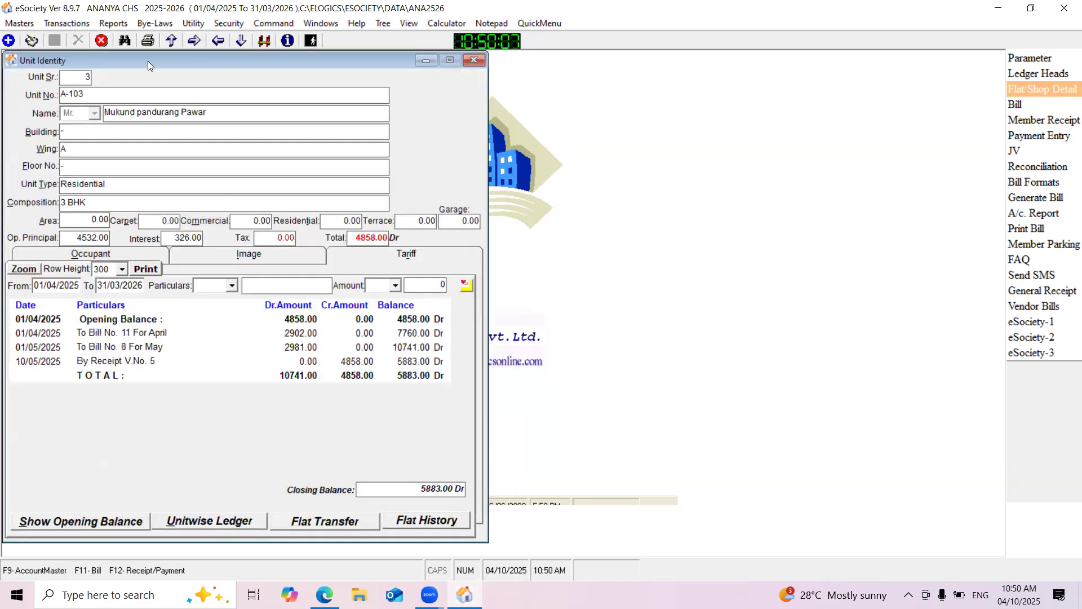
pyautogui.moveTo(146, 61); pyautogui.dragTo(239, 74)
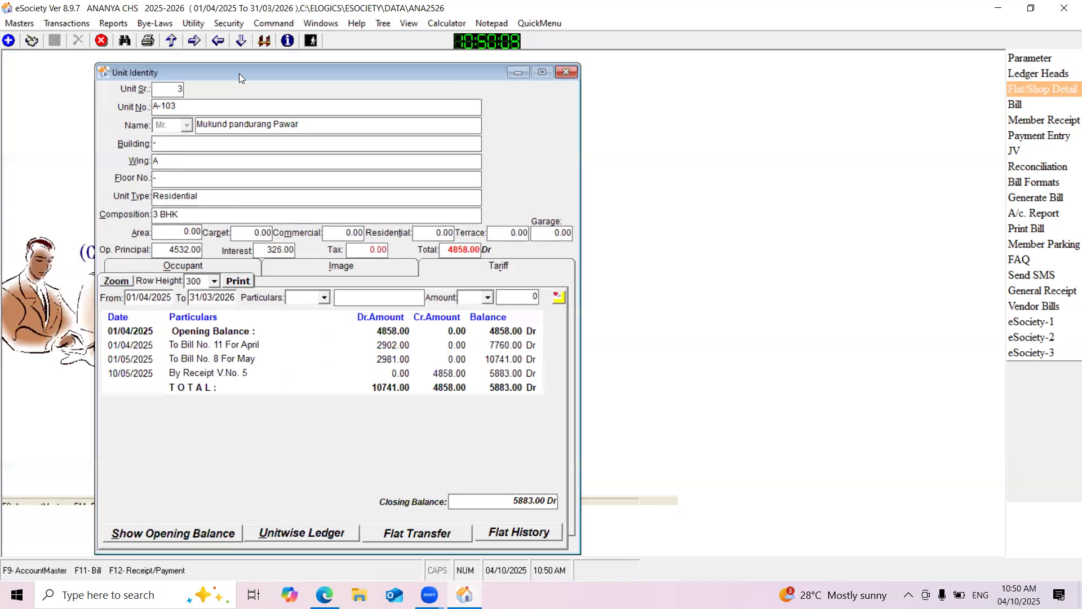
pyautogui.click(340, 110)
pyautogui.click(335, 124)
pyautogui.click(182, 266)
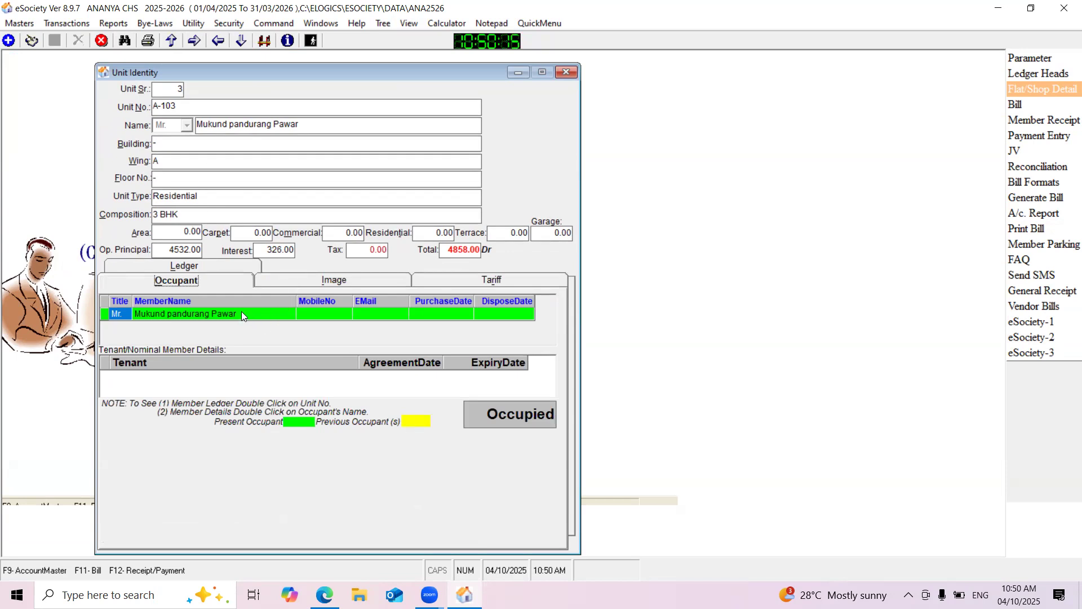
pyautogui.moveTo(204, 72); pyautogui.dragTo(230, 74)
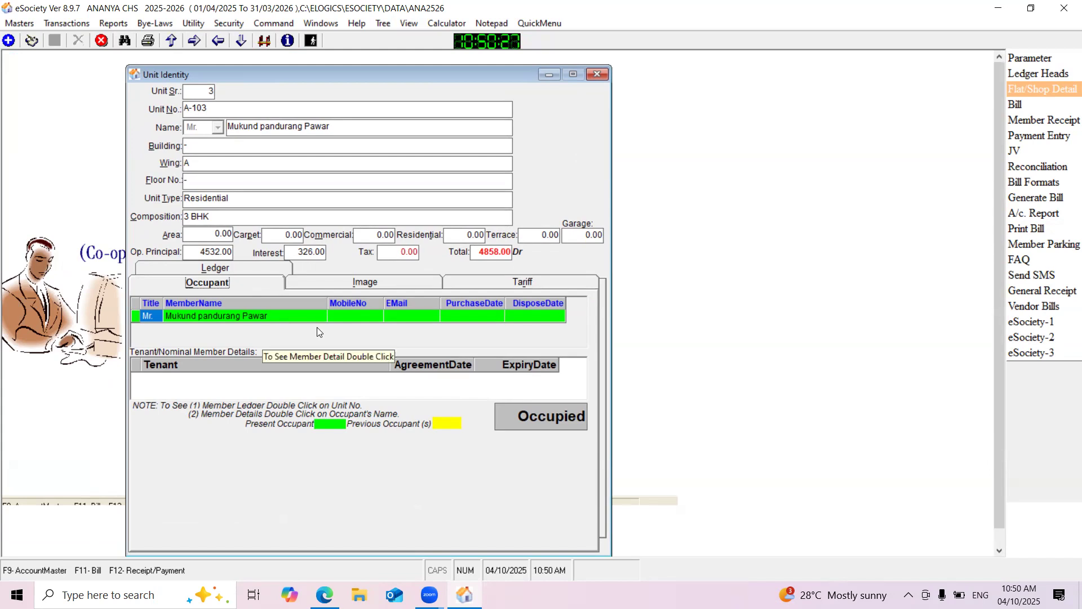
pyautogui.moveTo(255, 75); pyautogui.dragTo(306, 57)
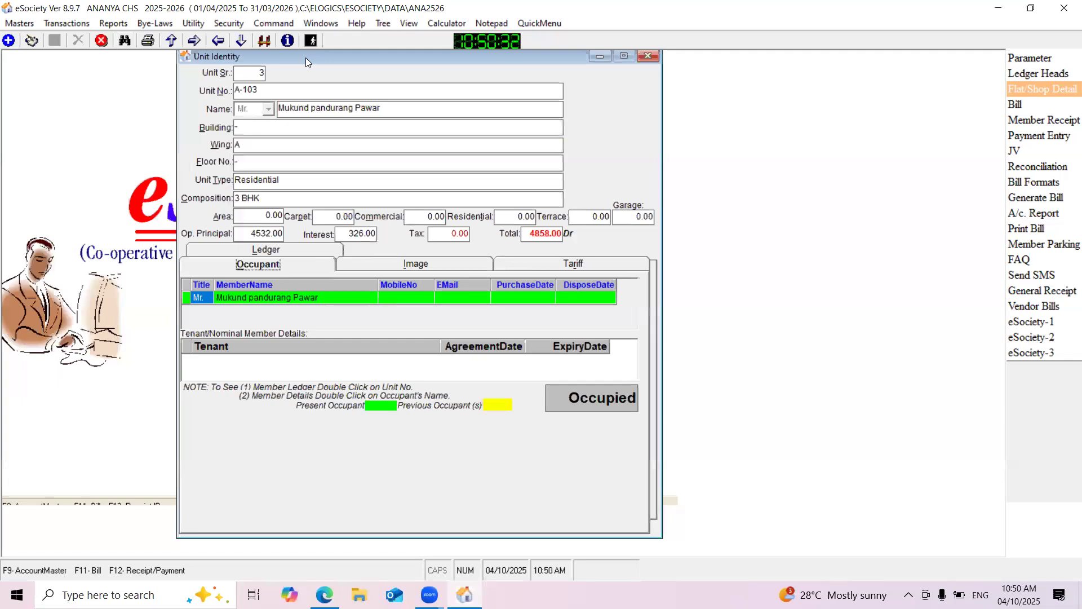
pyautogui.click(479, 561)
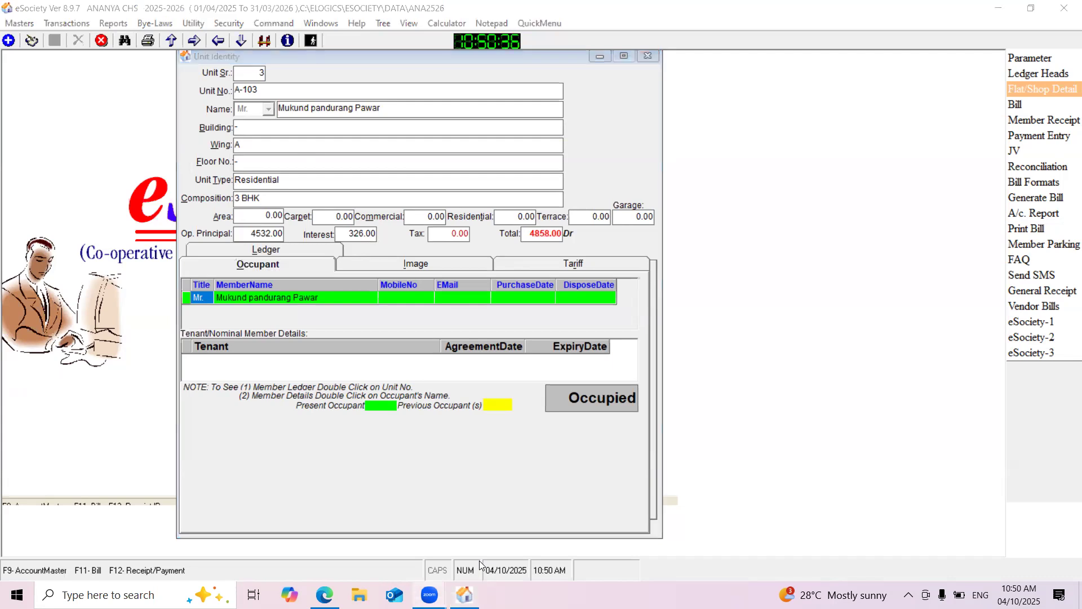